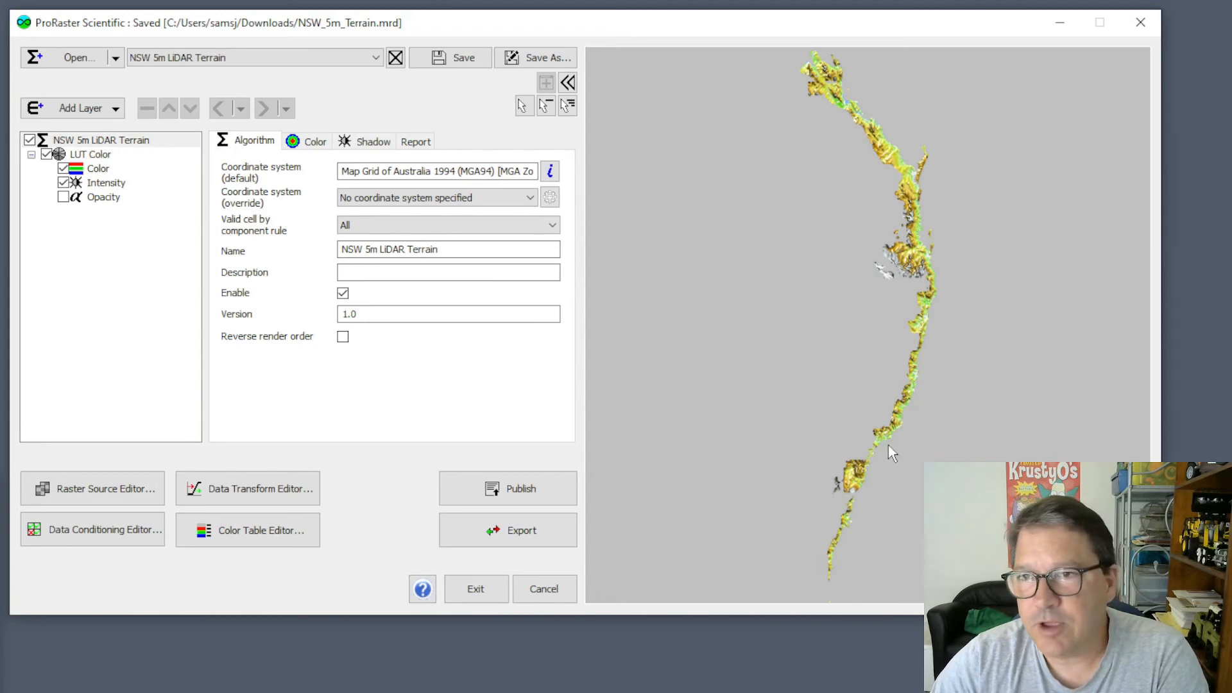
Examine the NSW 5m LiDAR Terrain raster along the coast, including the low-lying flats, lake and bay areas in close-up.
scroll(867, 479, up, 2)
scroll(870, 478, up, 6)
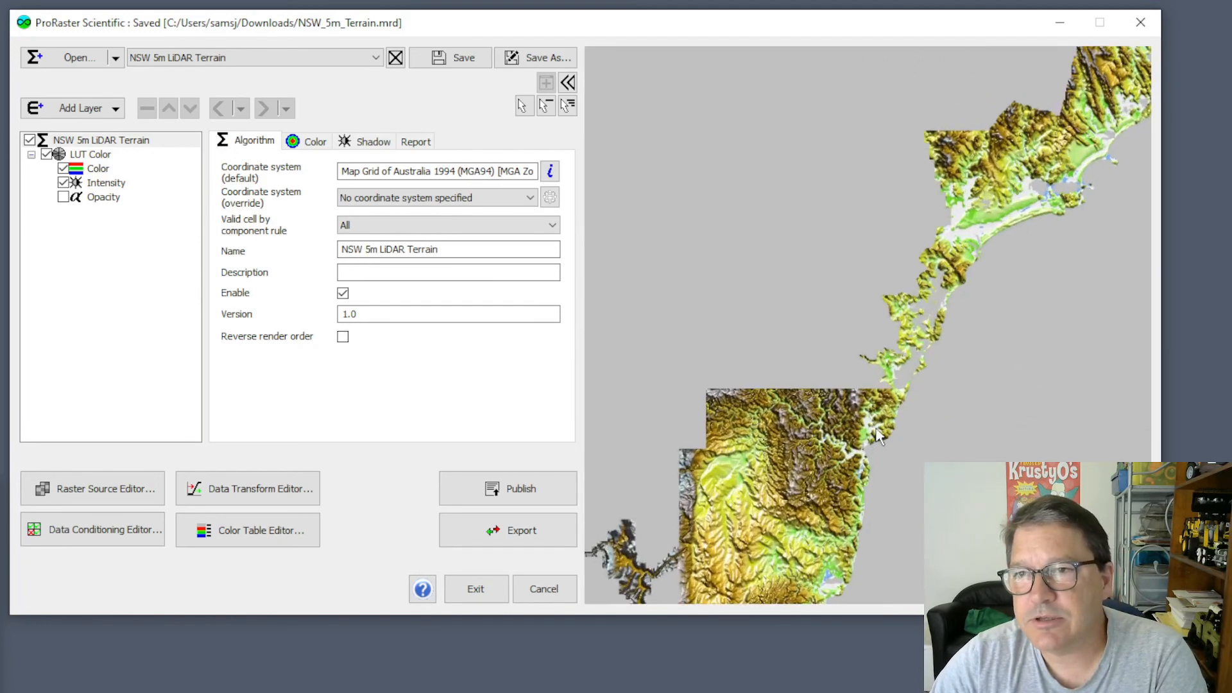
scroll(910, 449, up, 3)
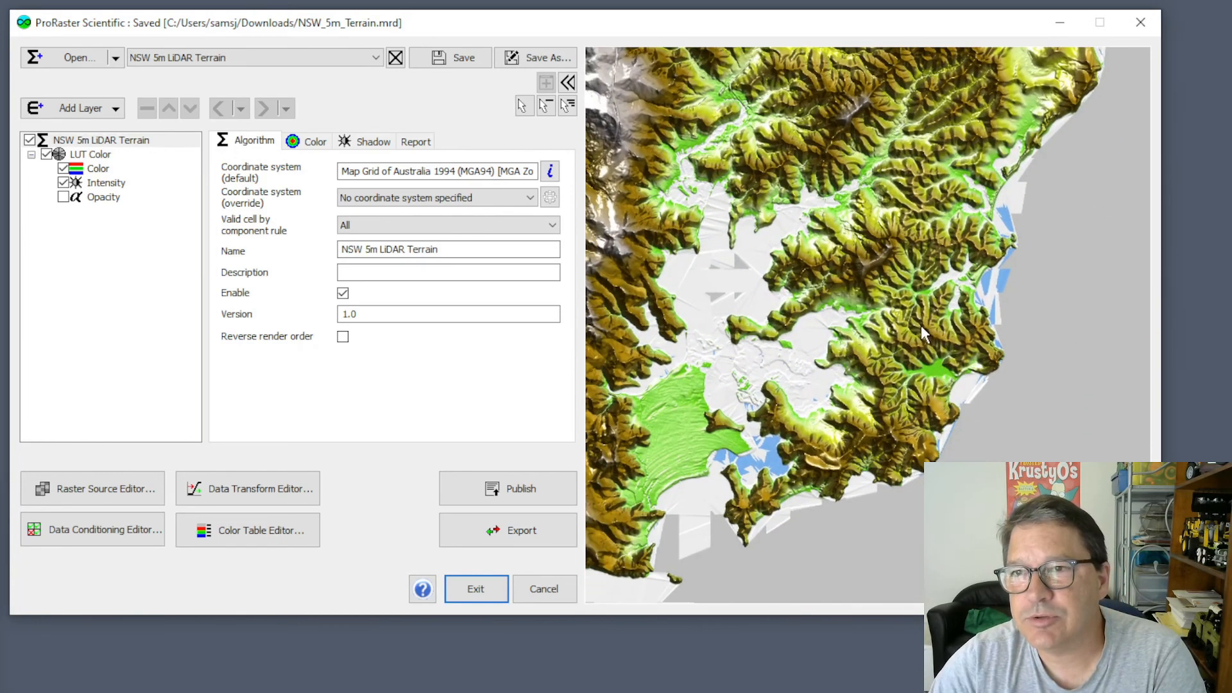
drag(909, 278, 961, 339)
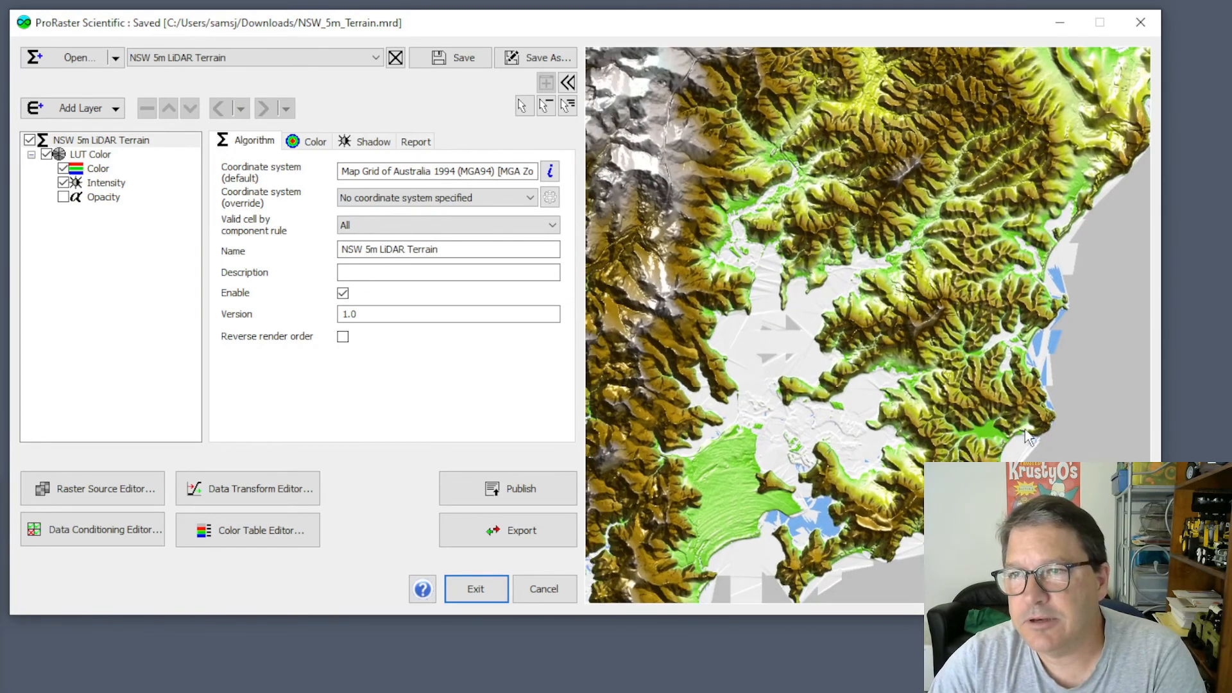
scroll(1018, 436, up, 2)
scroll(1020, 431, down, 4)
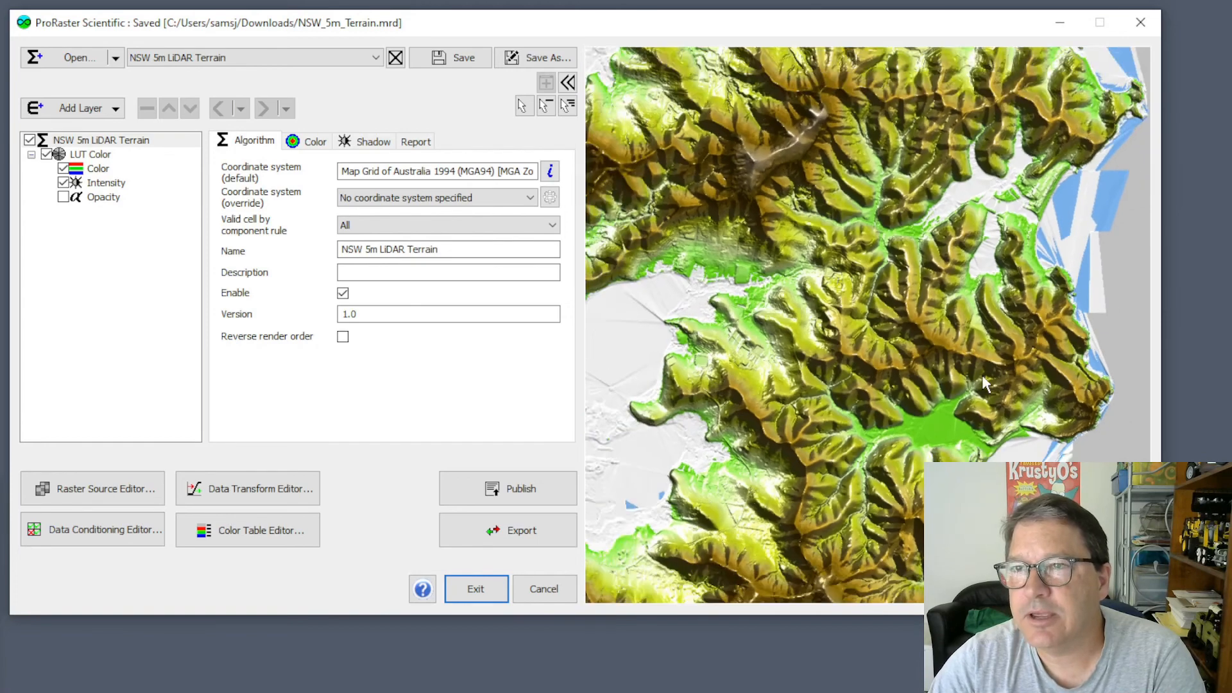
scroll(911, 395, up, 2)
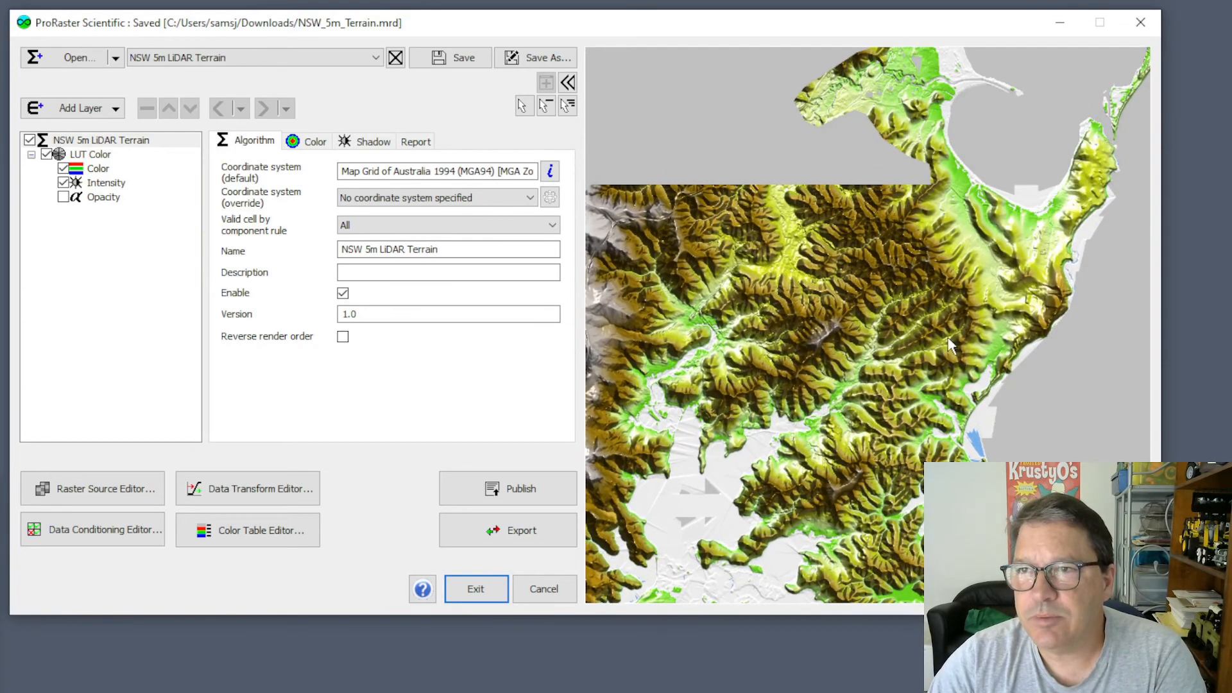
scroll(887, 465, up, 5)
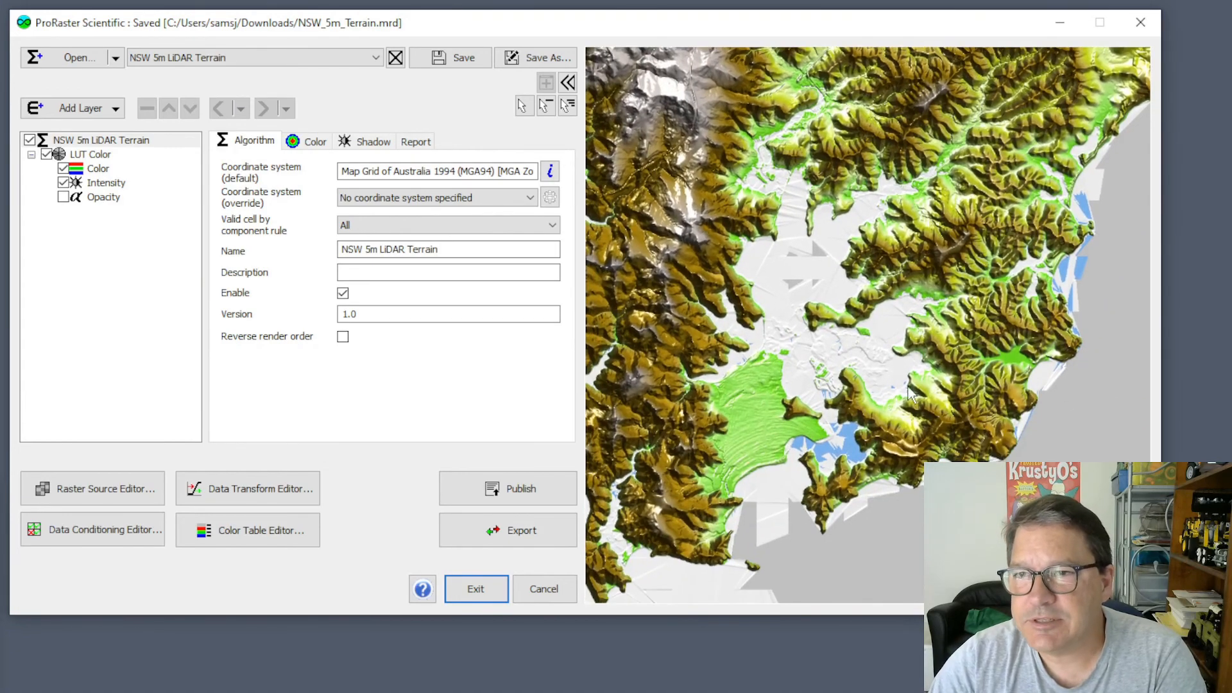
scroll(800, 517, up, 2)
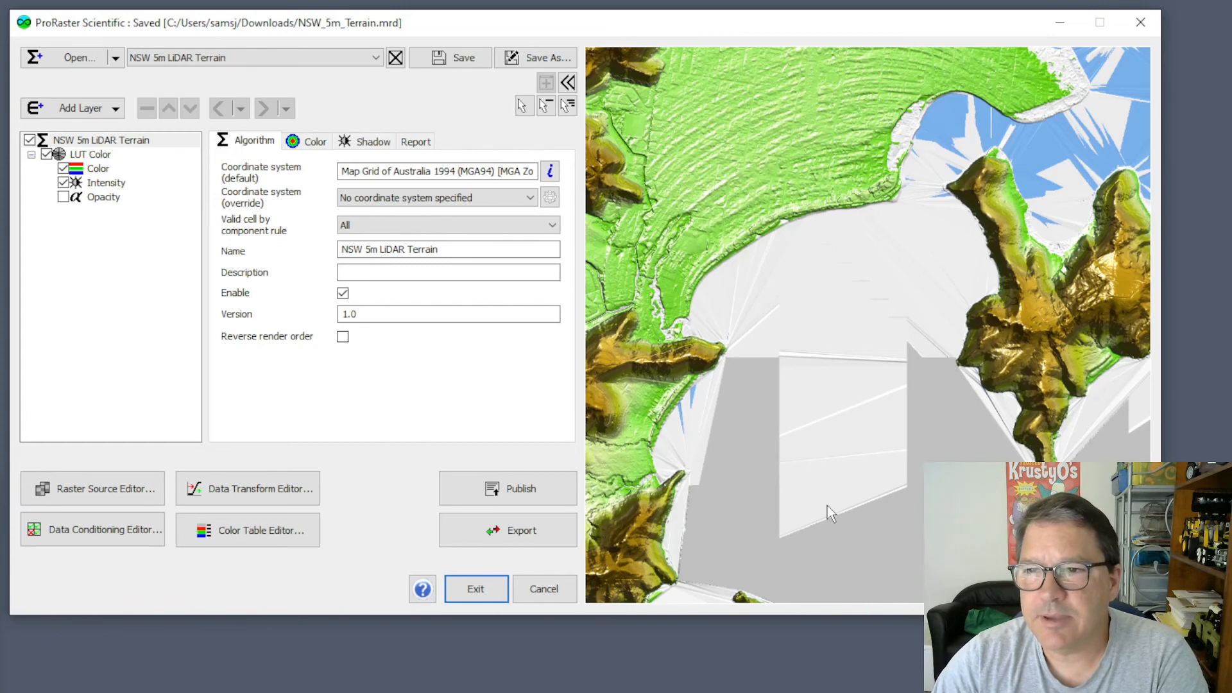
drag(914, 292, 745, 587)
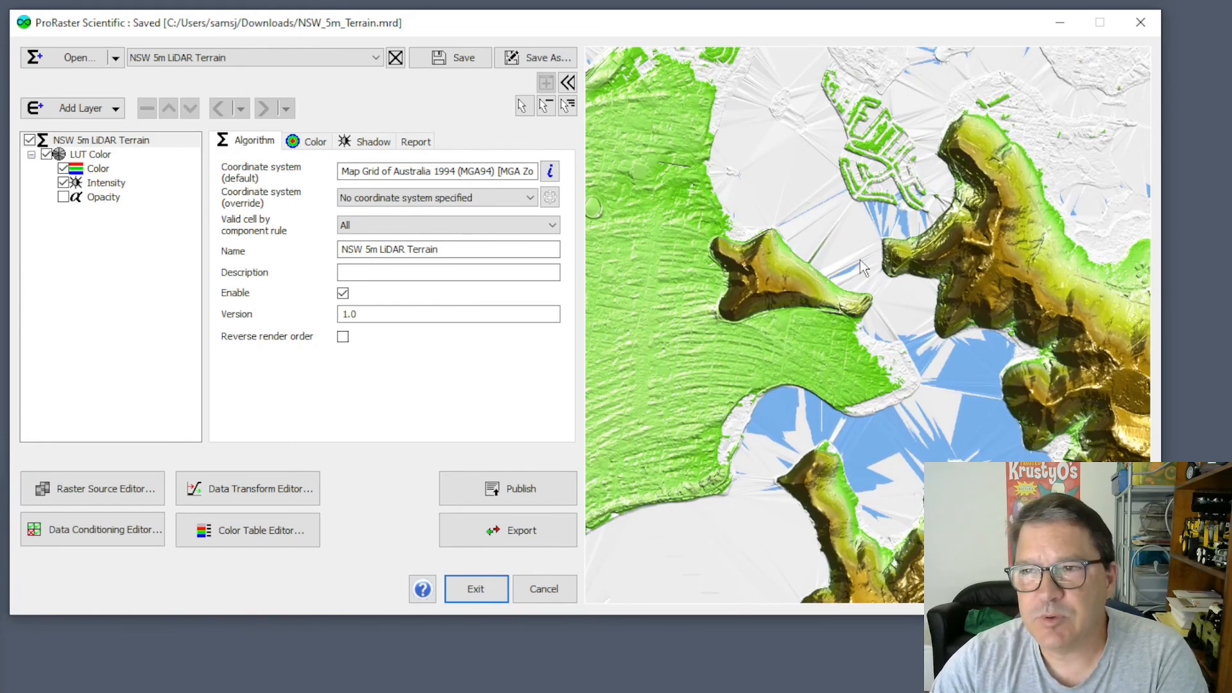
drag(798, 172, 787, 403)
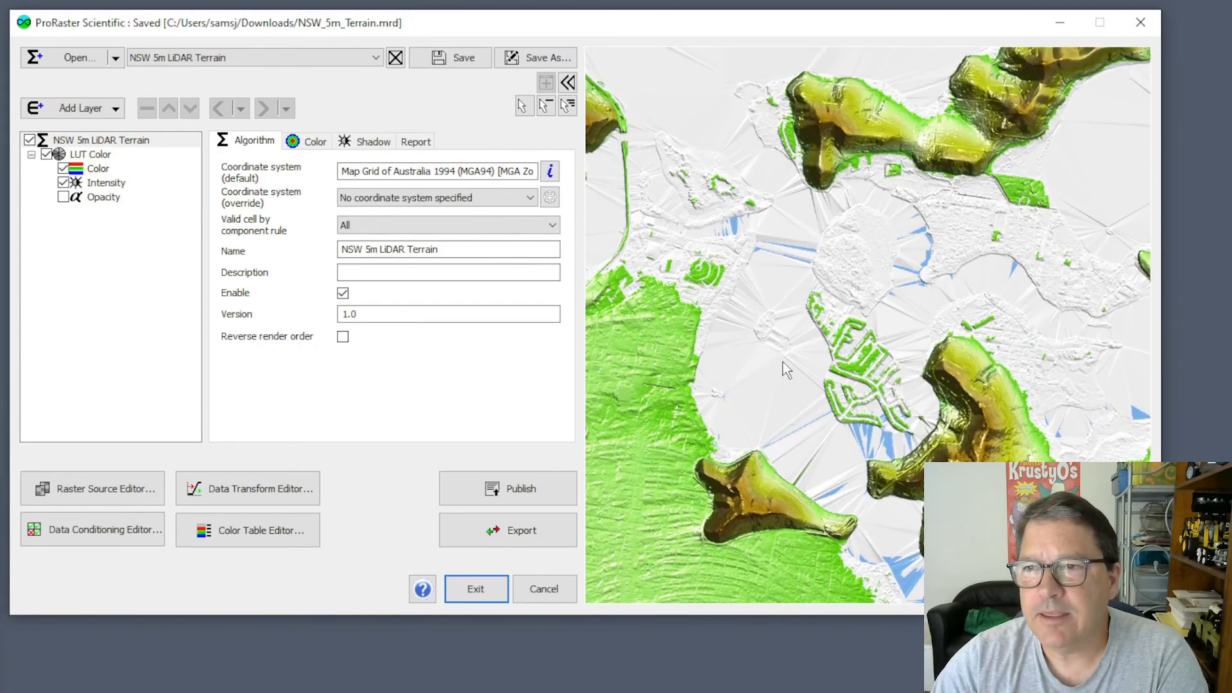
scroll(848, 369, down, 5)
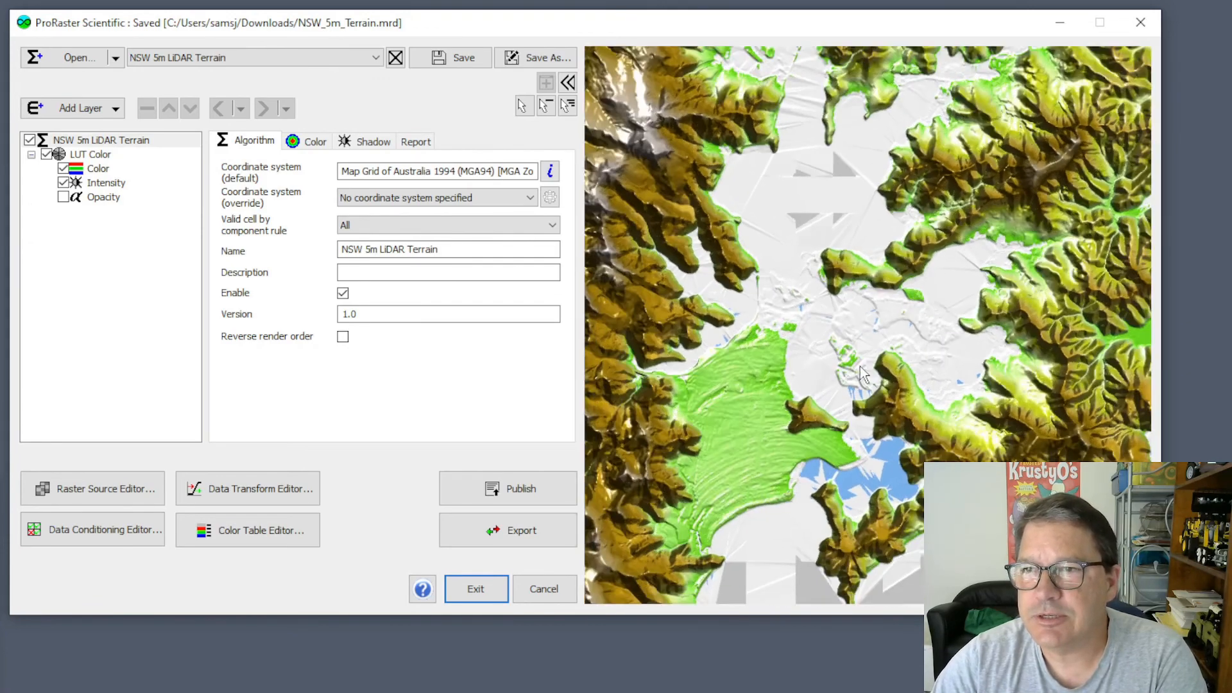
scroll(931, 369, down, 5)
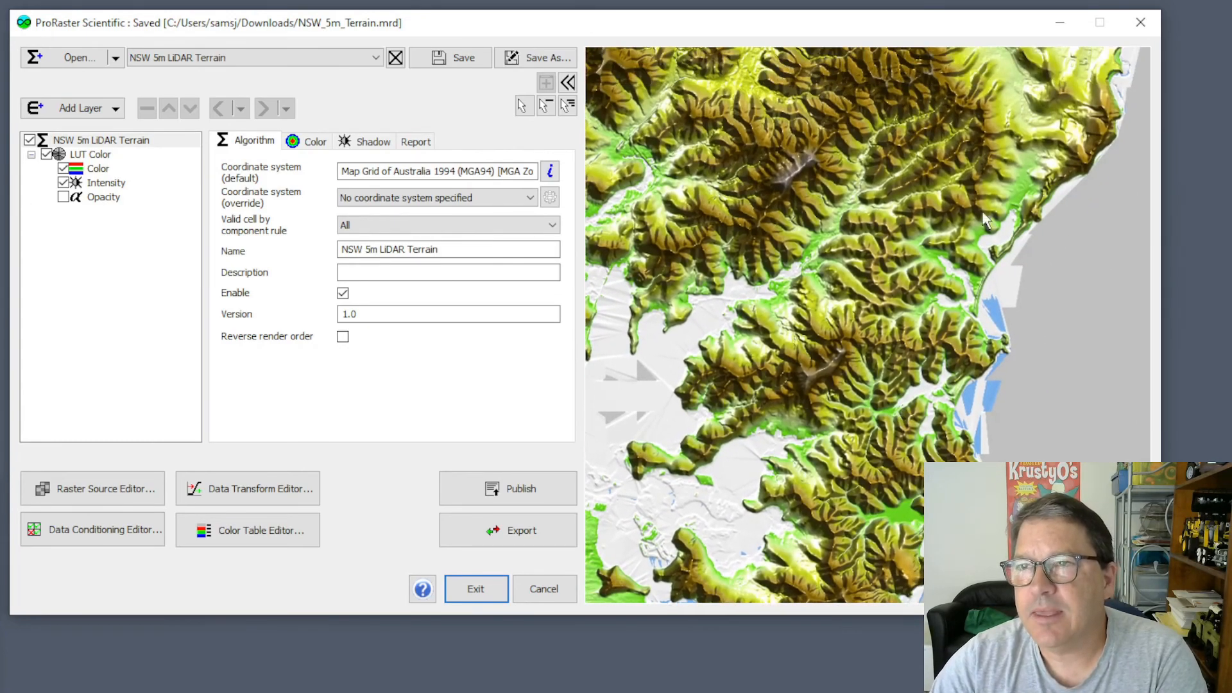
Examine the fine surface texture of the terrain on the coastal ridges south of the large bay, up close and in context.
scroll(973, 292, up, 6)
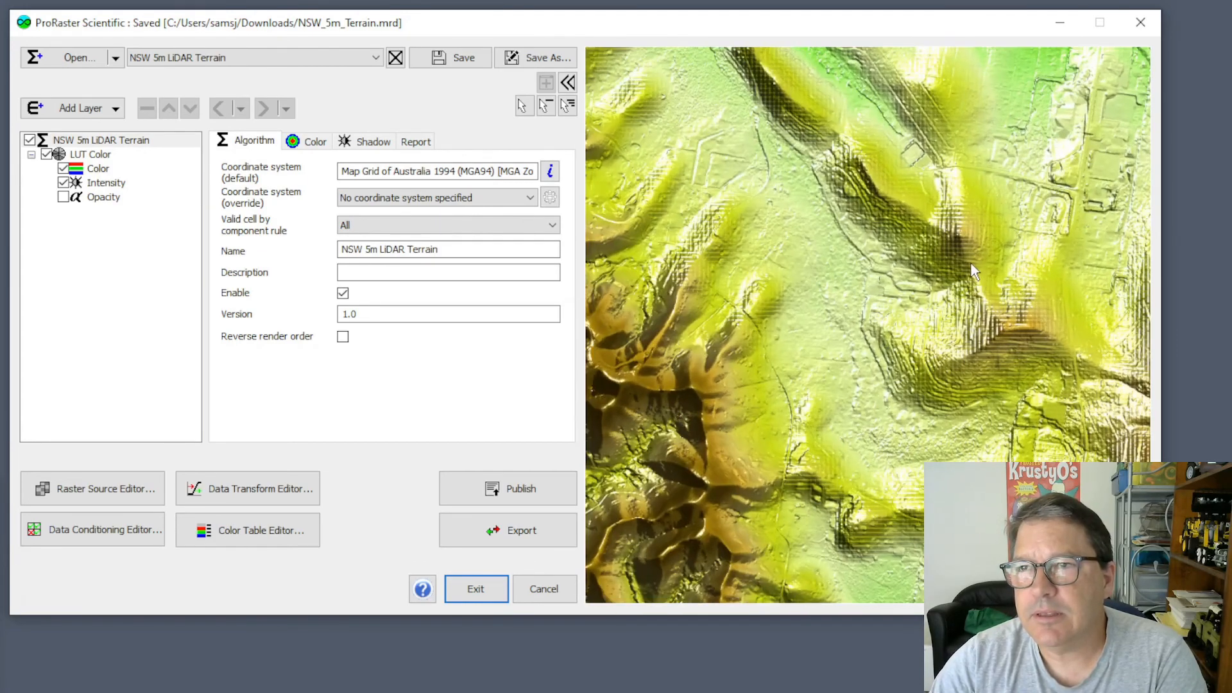
scroll(965, 267, up, 2)
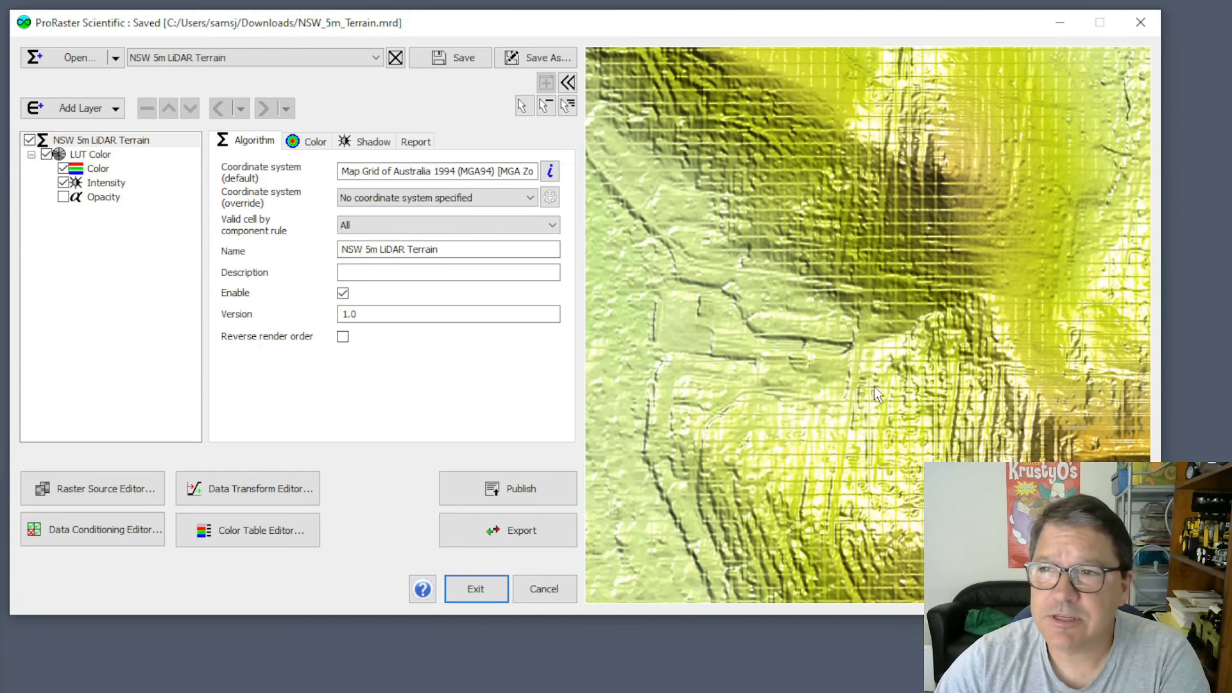
scroll(874, 386, down, 5)
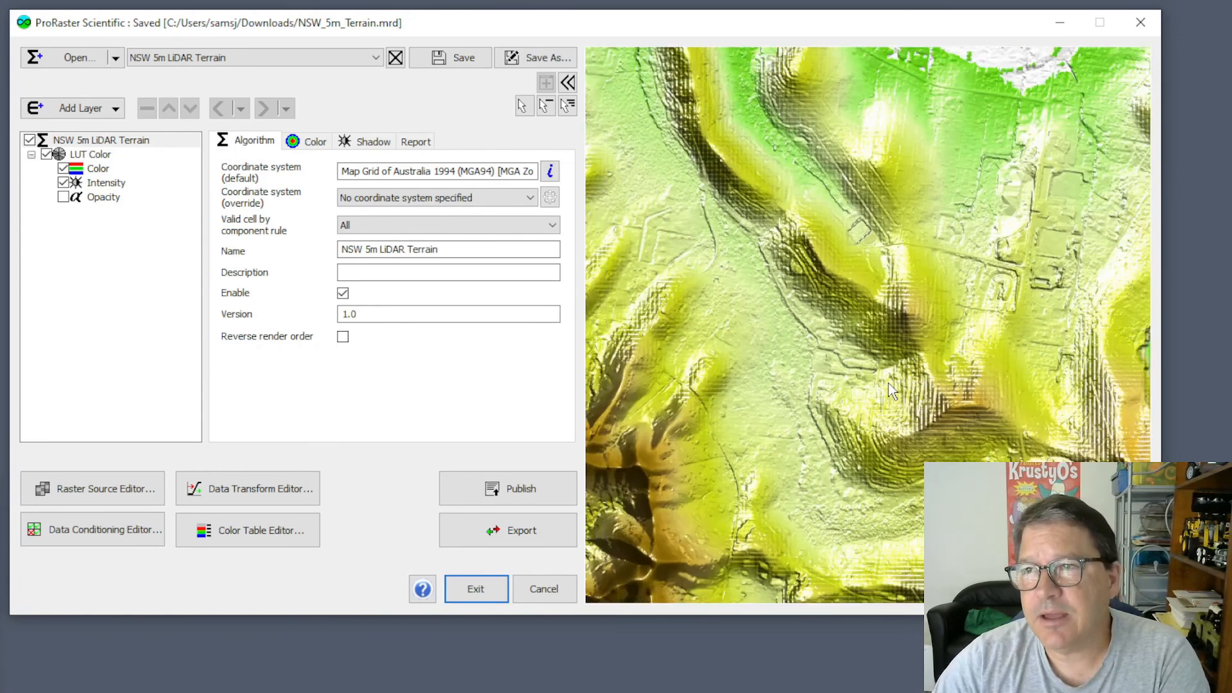
scroll(865, 416, down, 3)
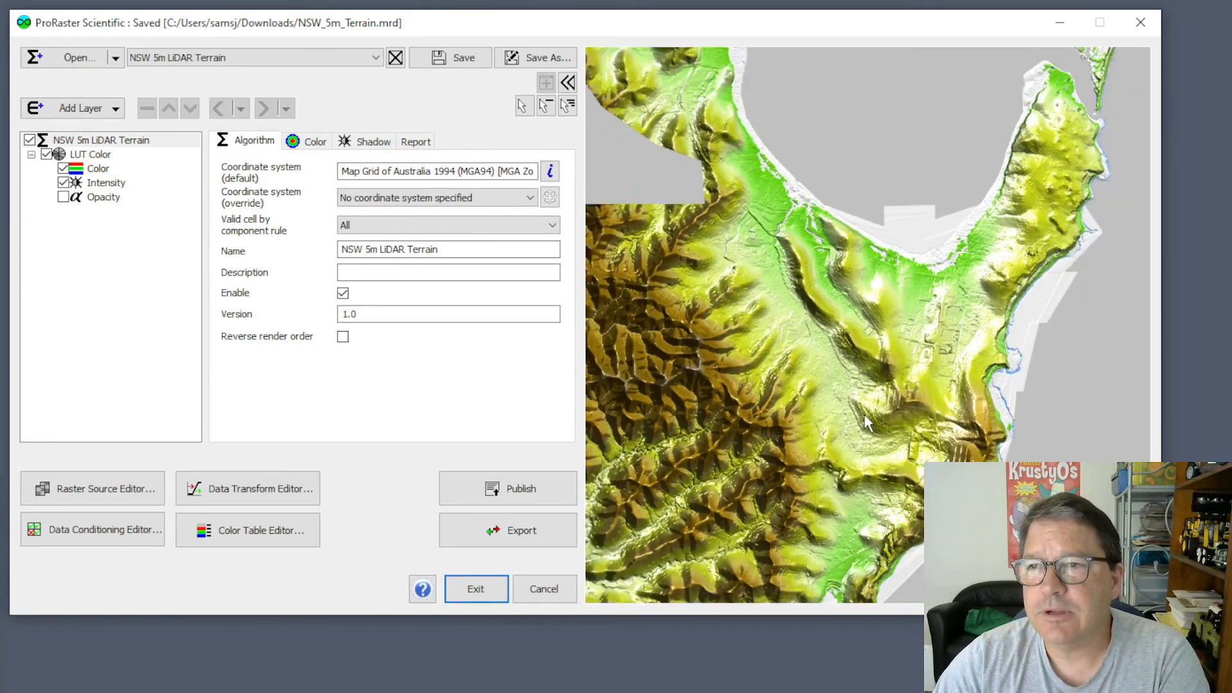
scroll(863, 416, down, 2)
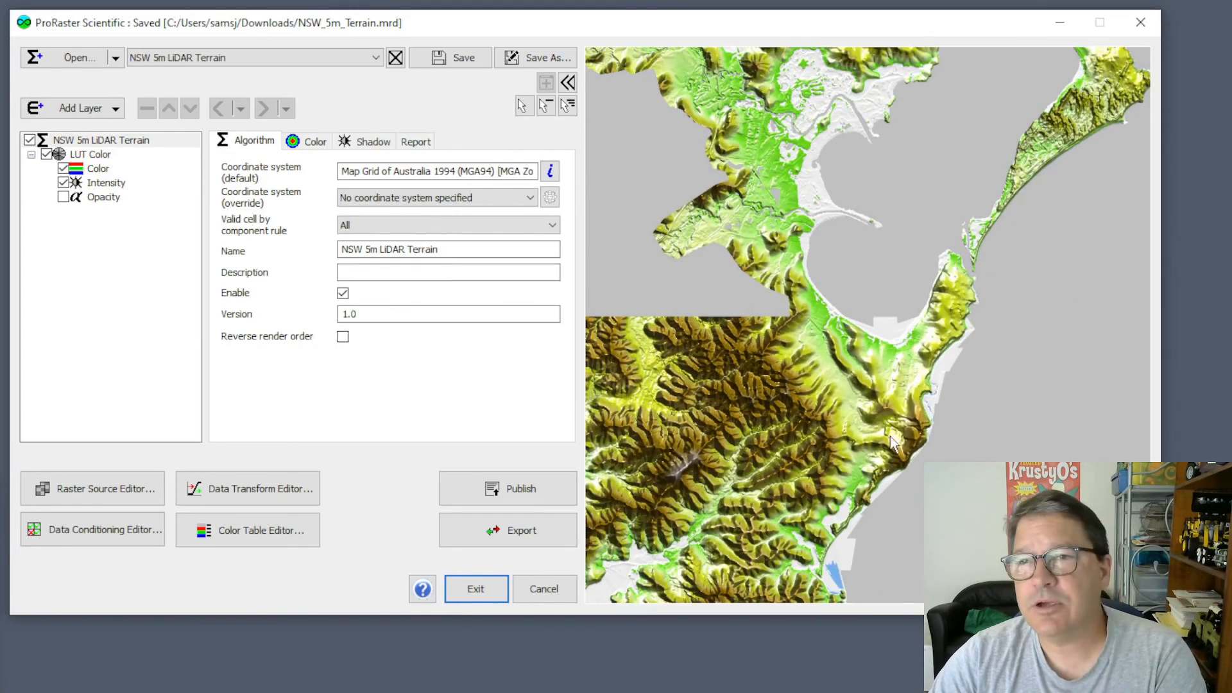
scroll(887, 385, up, 3)
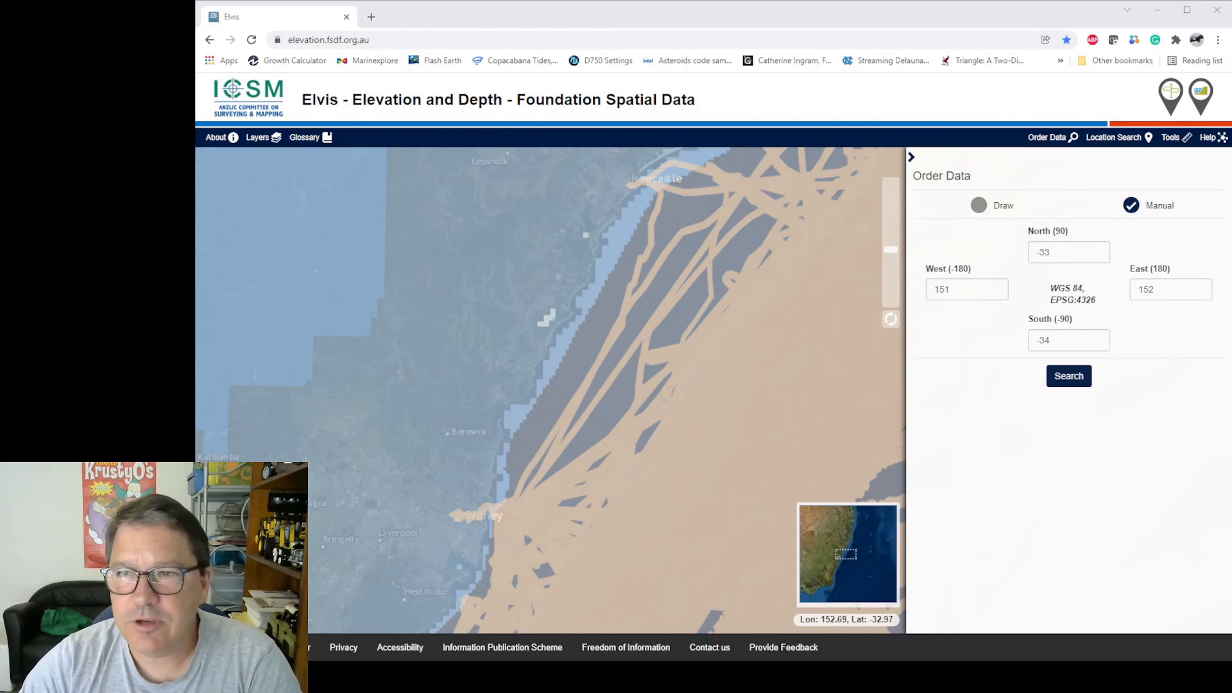
Switch to the Elvis site, search for elevation data within -33 to -34 latitude and 151 to 152 longitude, and review the available datasets.
click(1069, 375)
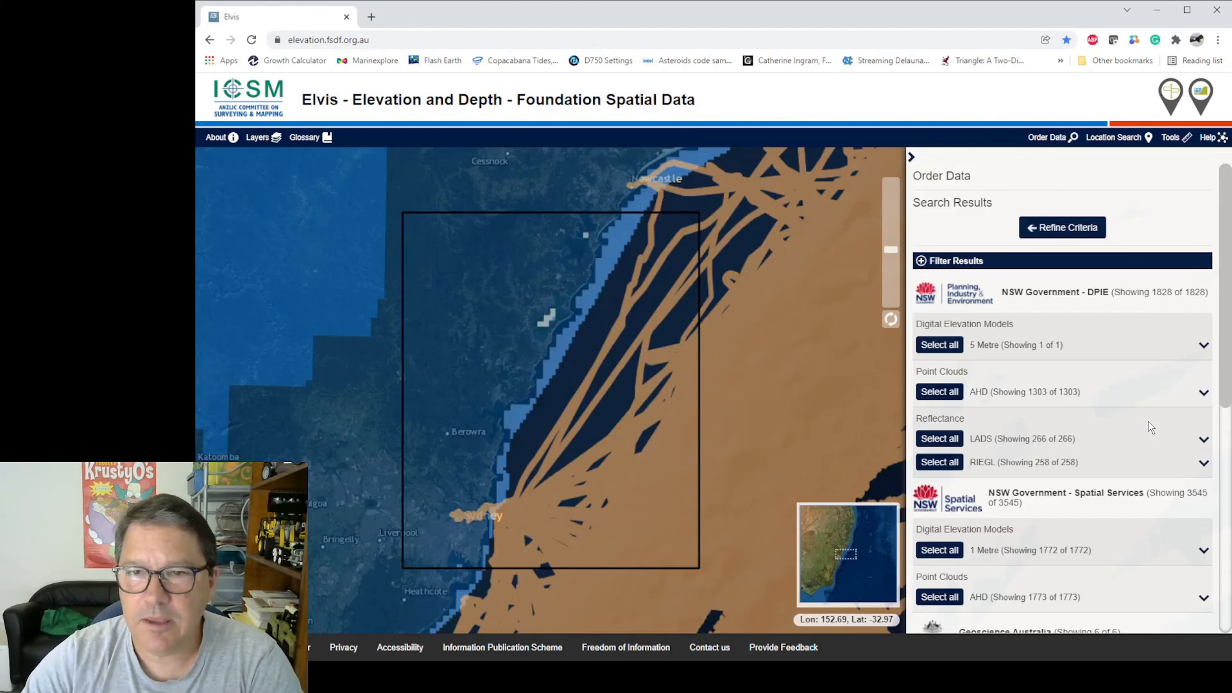
drag(1226, 308, 1225, 374)
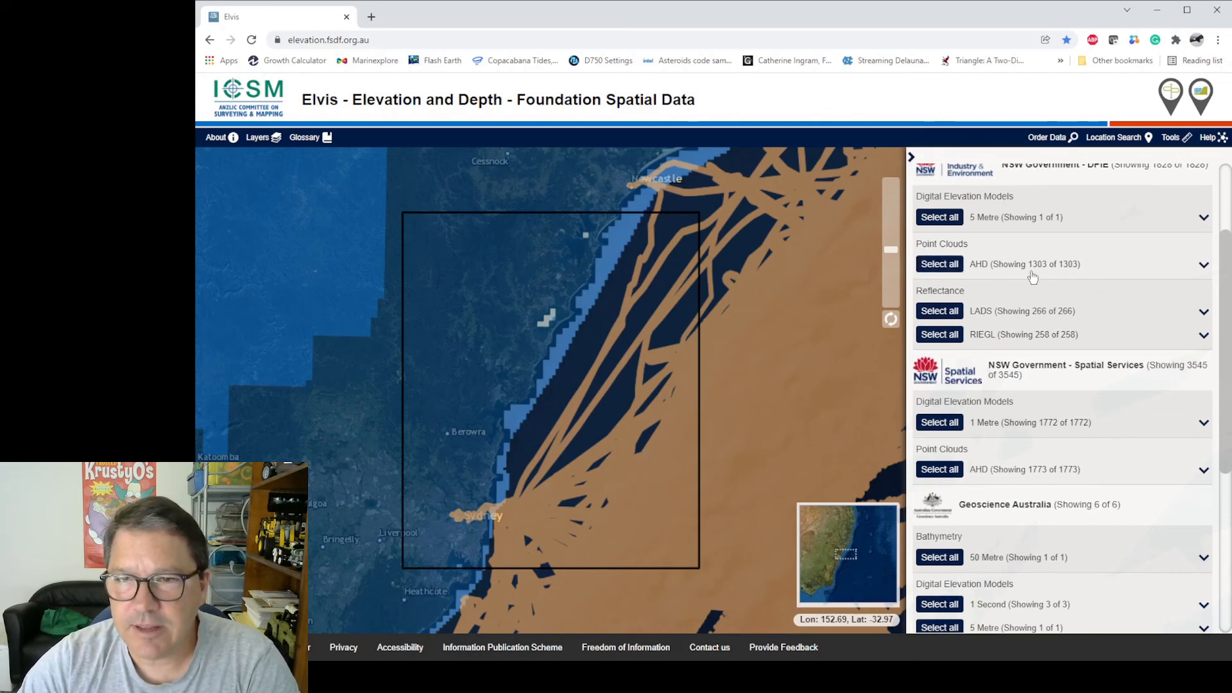
scroll(1084, 276, up, 1)
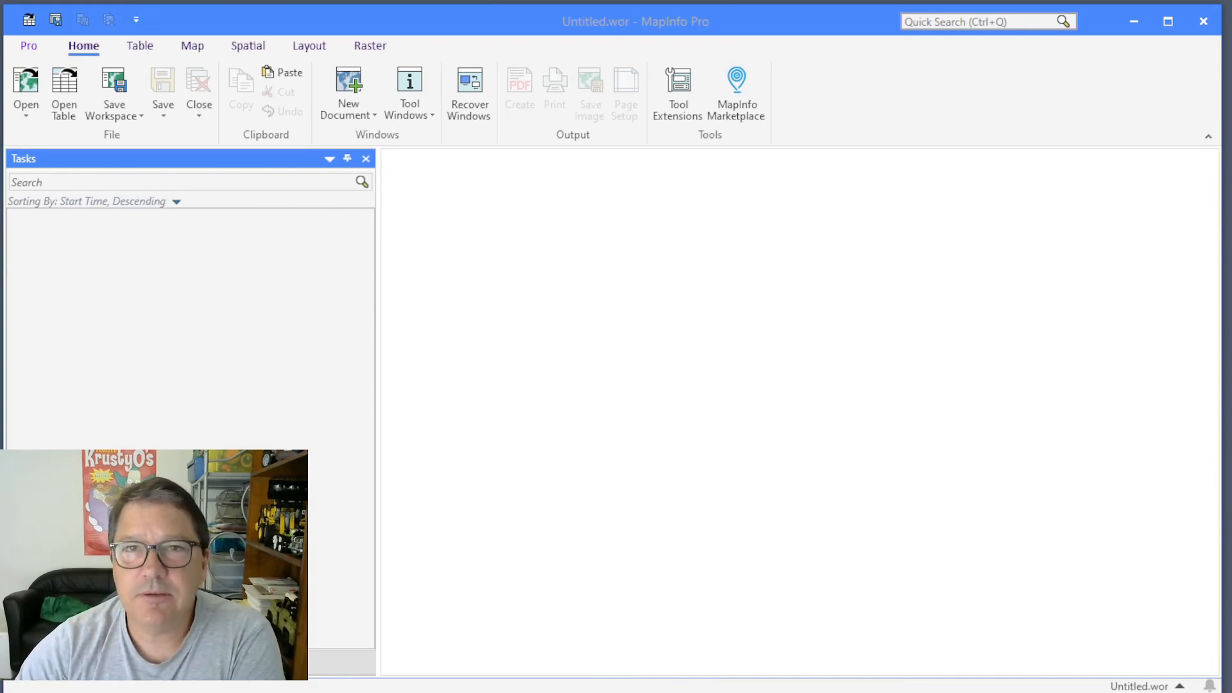
Switch to MapInfo Pro and open the Surface tool for LiDAR analysis.
click(370, 46)
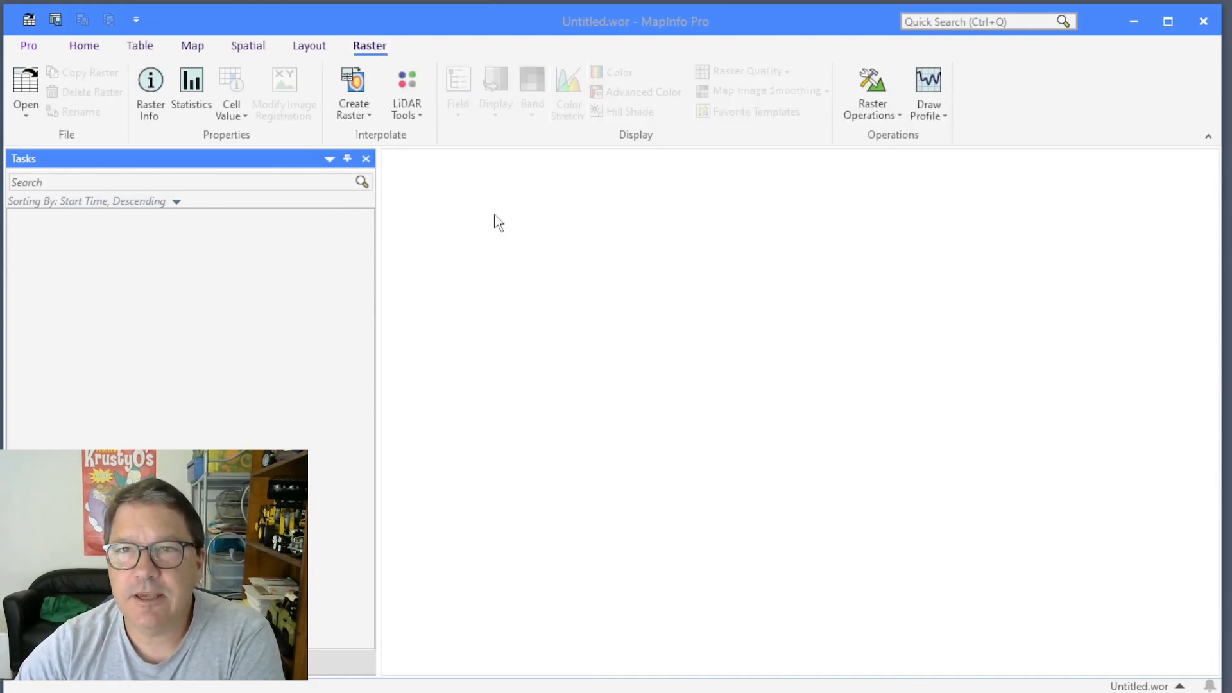
click(411, 114)
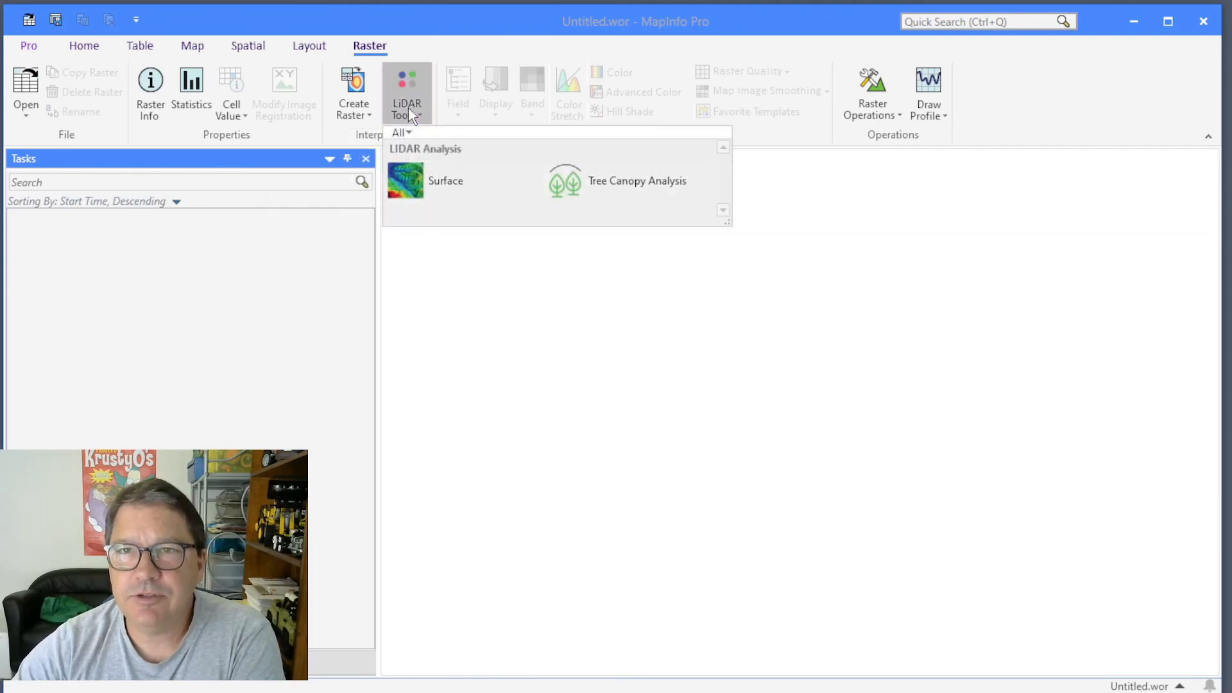
click(416, 178)
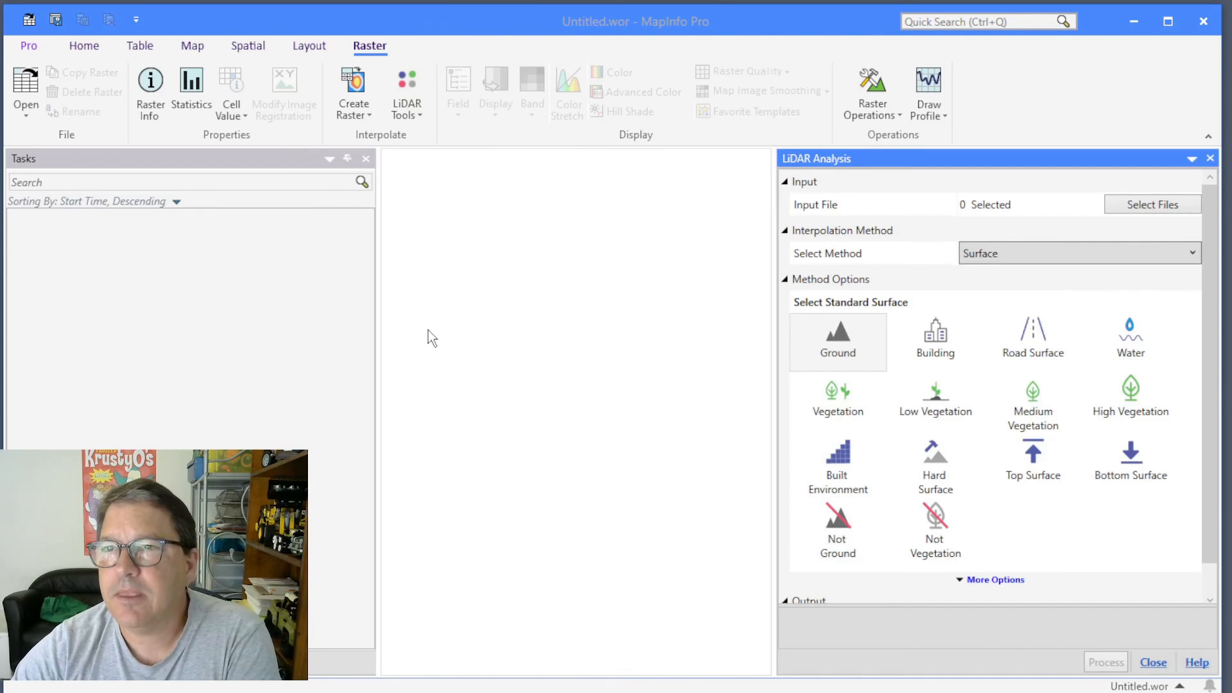
Add the first ten Gosford LAS files from the Council_2008_Terrain_01 LAS folder as the LiDAR analysis input.
click(1152, 207)
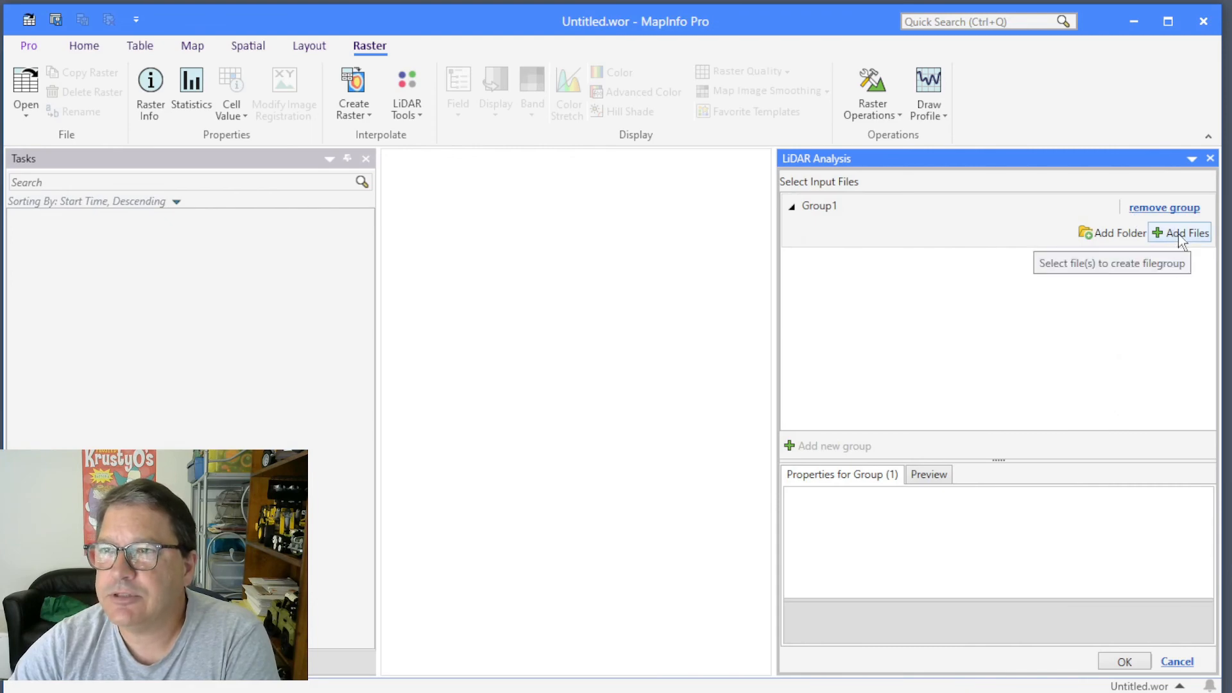
click(1181, 234)
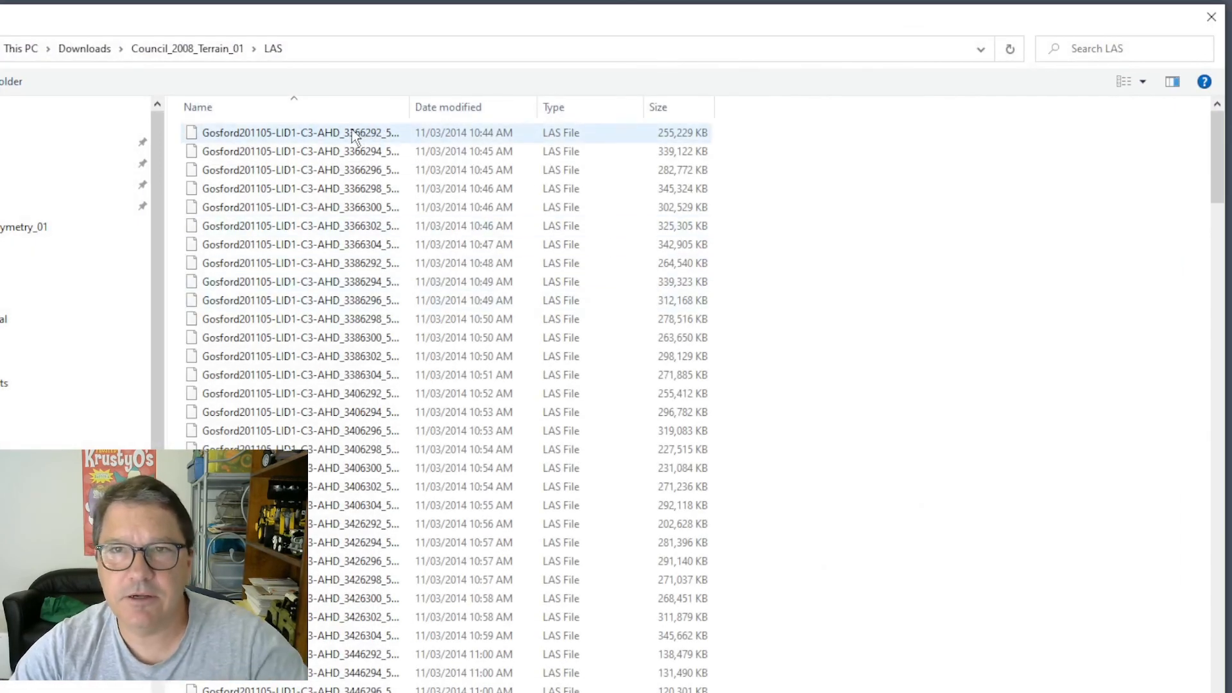
click(354, 136)
shift+click(331, 305)
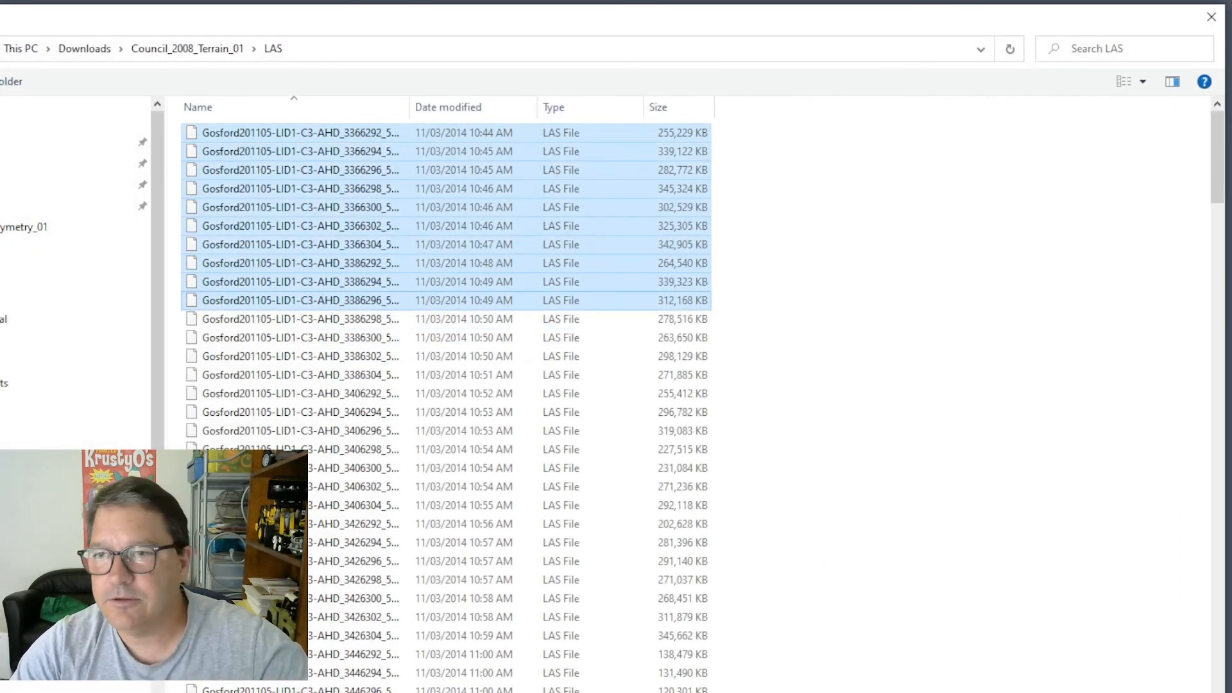
key(Return)
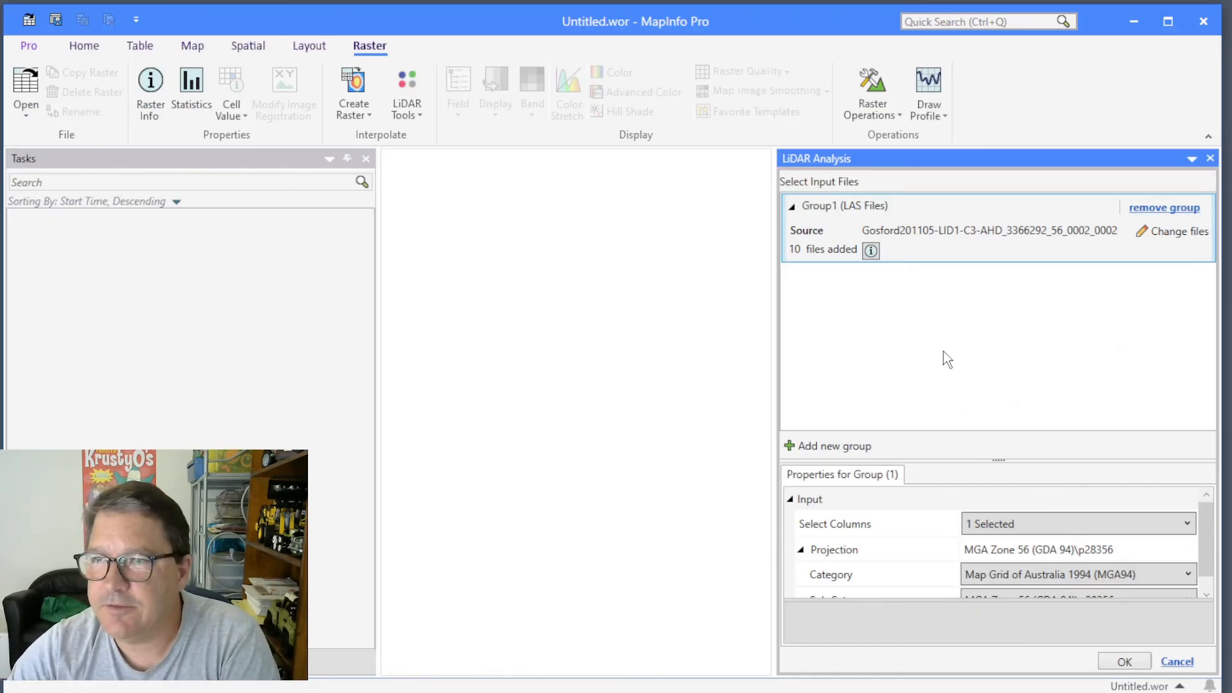
click(1124, 662)
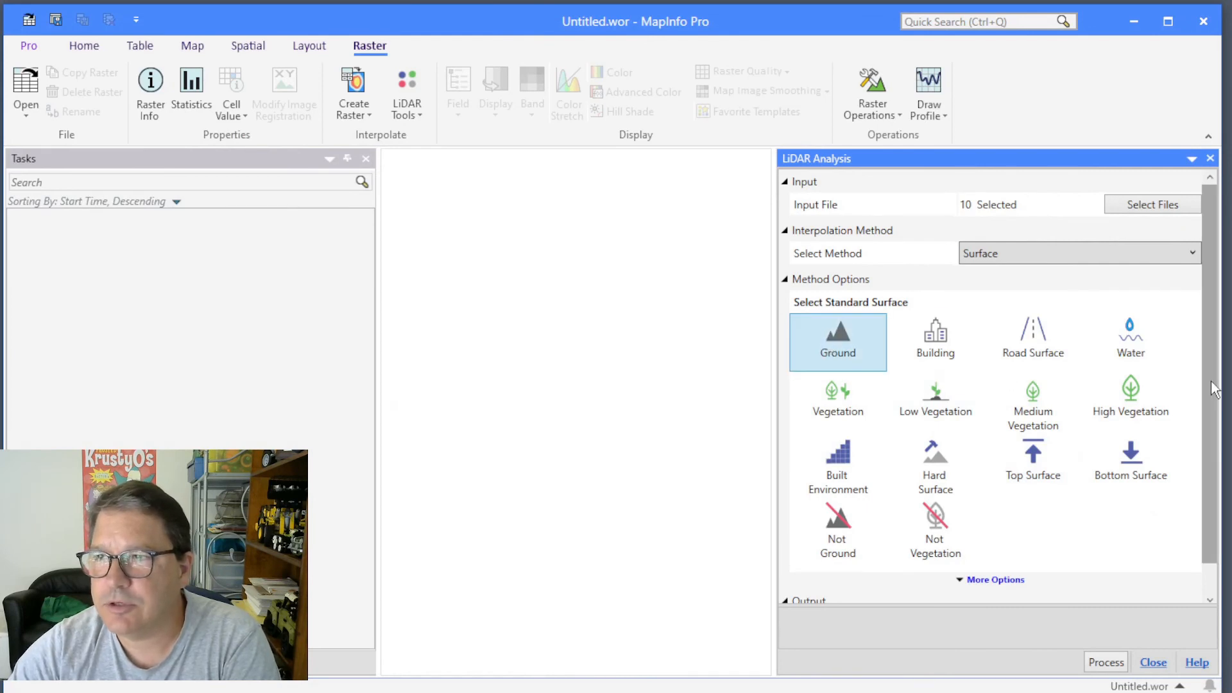
Name the output file Test2 and process the LiDAR files into a Ground surface raster.
scroll(1213, 449, down, 1)
click(1014, 589)
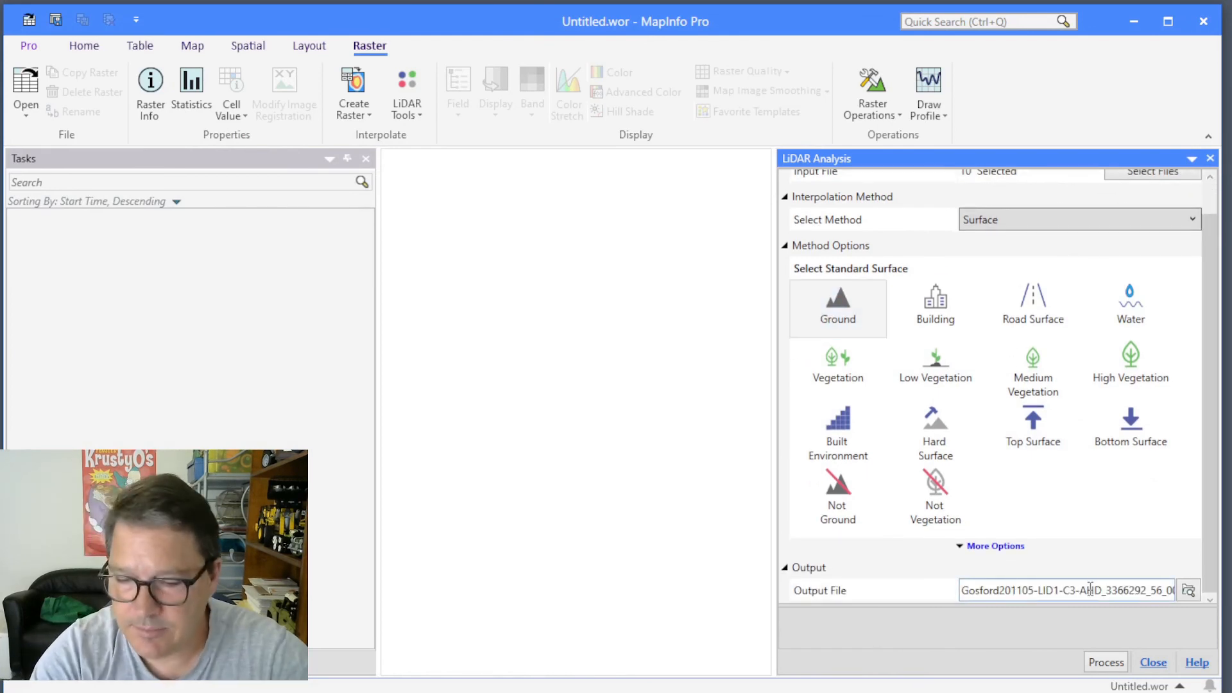
key(ctrl+a)
text(Test2)
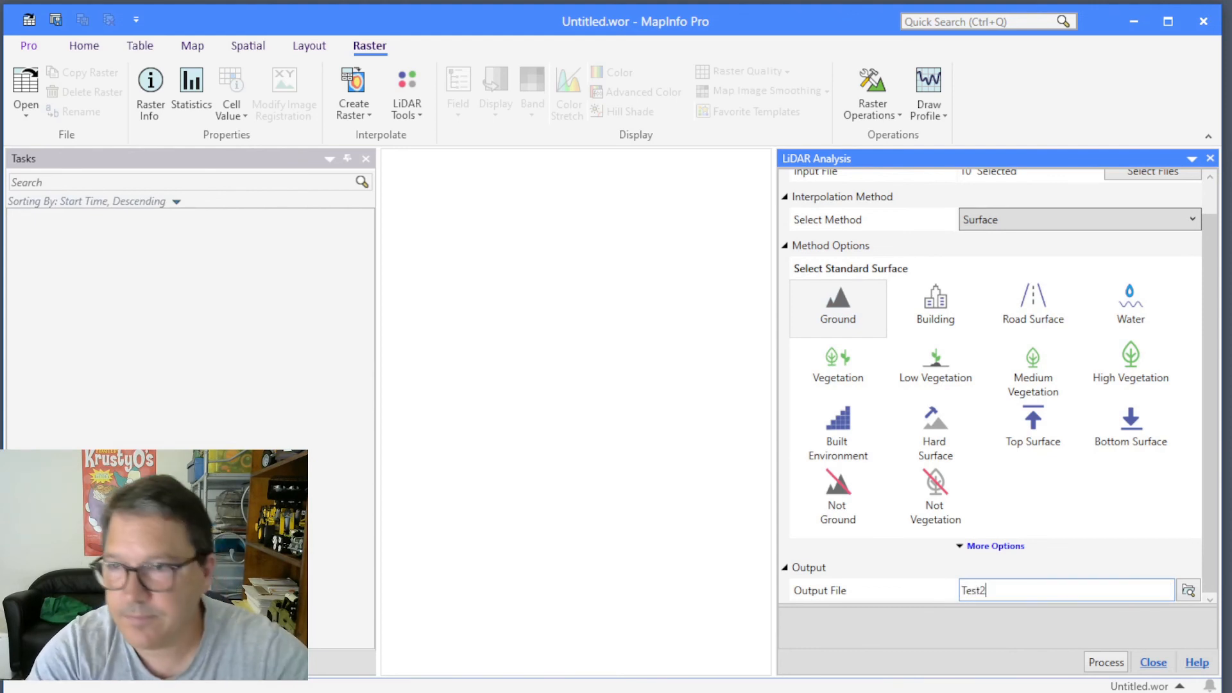
click(1110, 665)
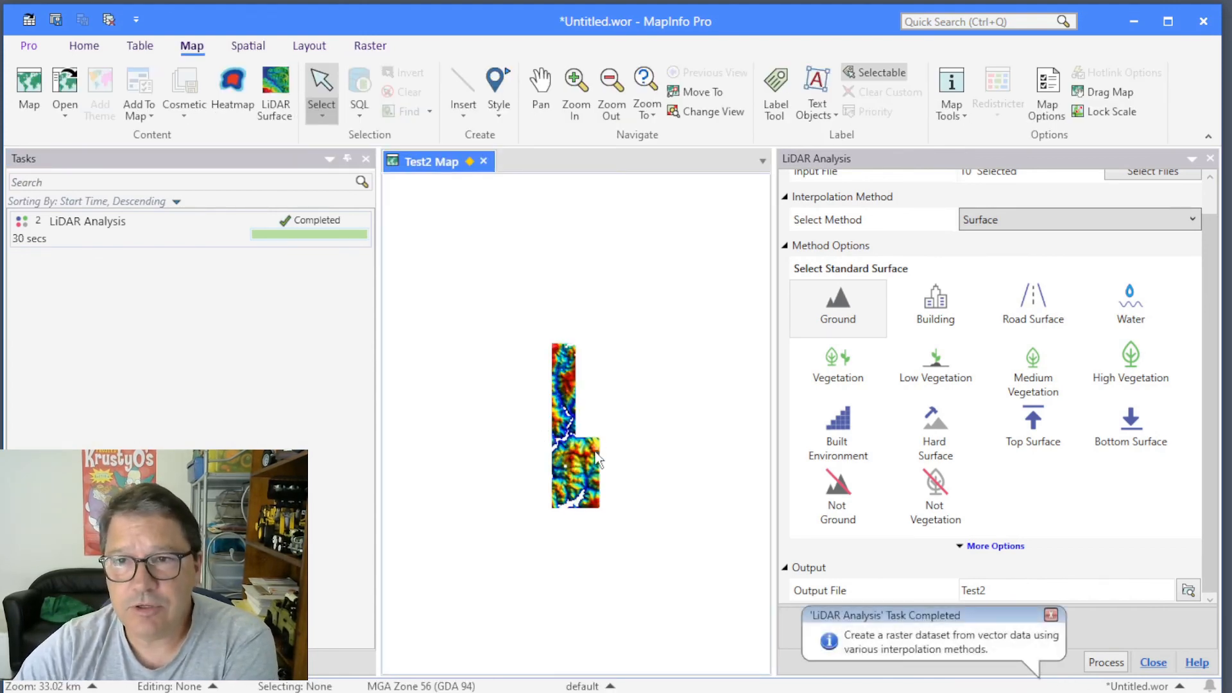
Examine the terrain detail and data gaps of the Test2 ground surface raster in the map at several scales.
scroll(574, 453, up, 1)
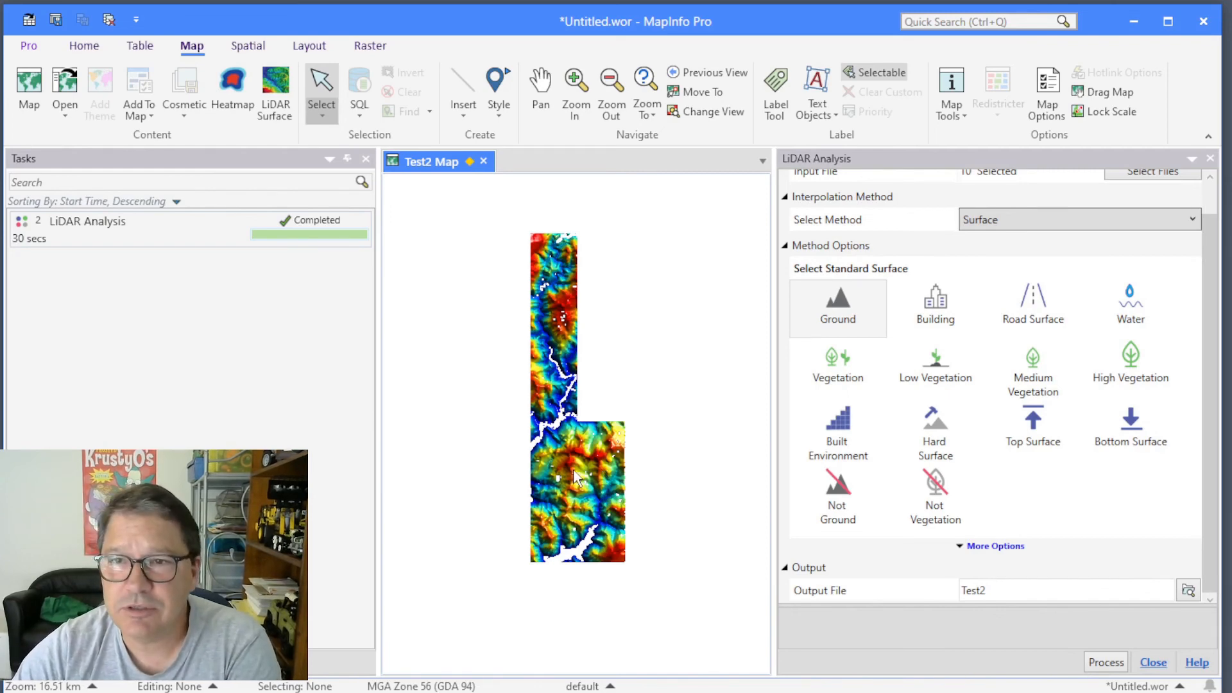
scroll(573, 471, up, 1)
scroll(571, 465, up, 3)
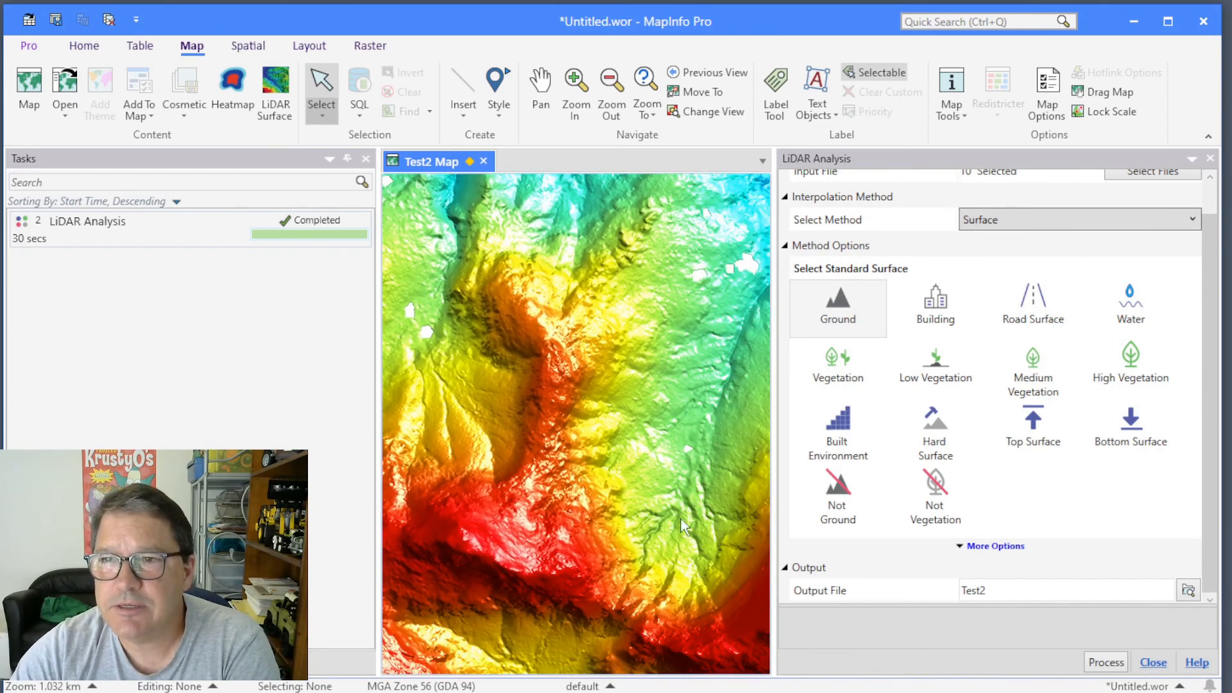
drag(657, 528, 553, 444)
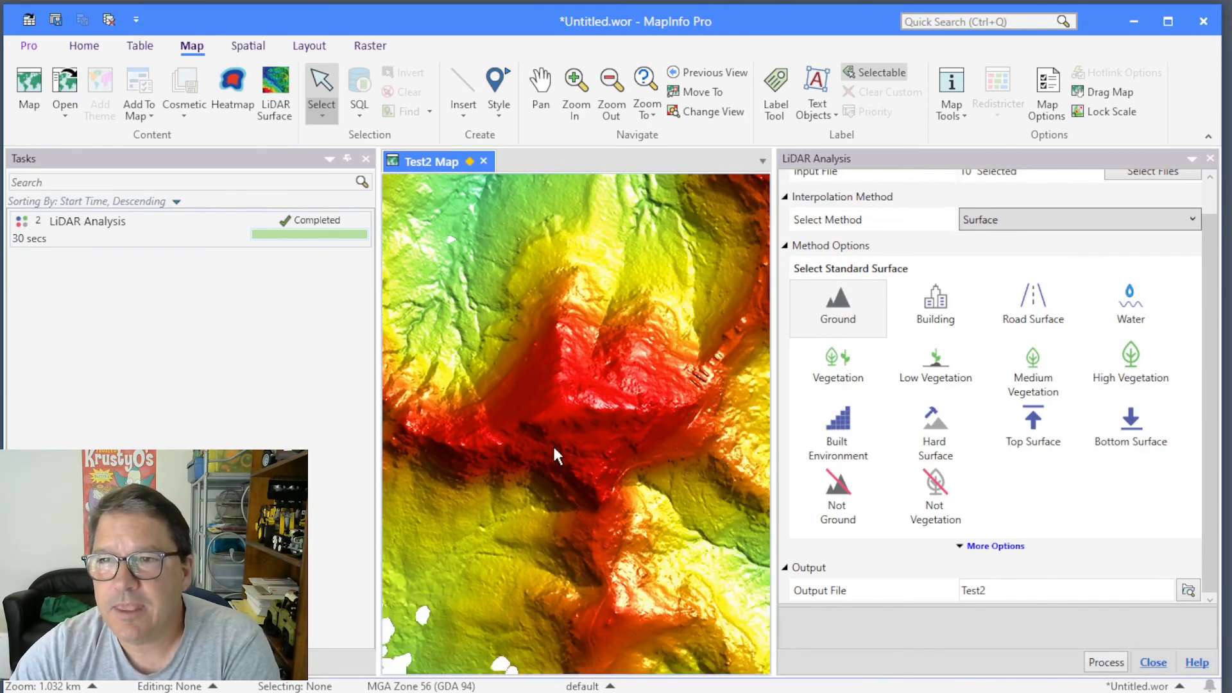
scroll(597, 475, down, 1)
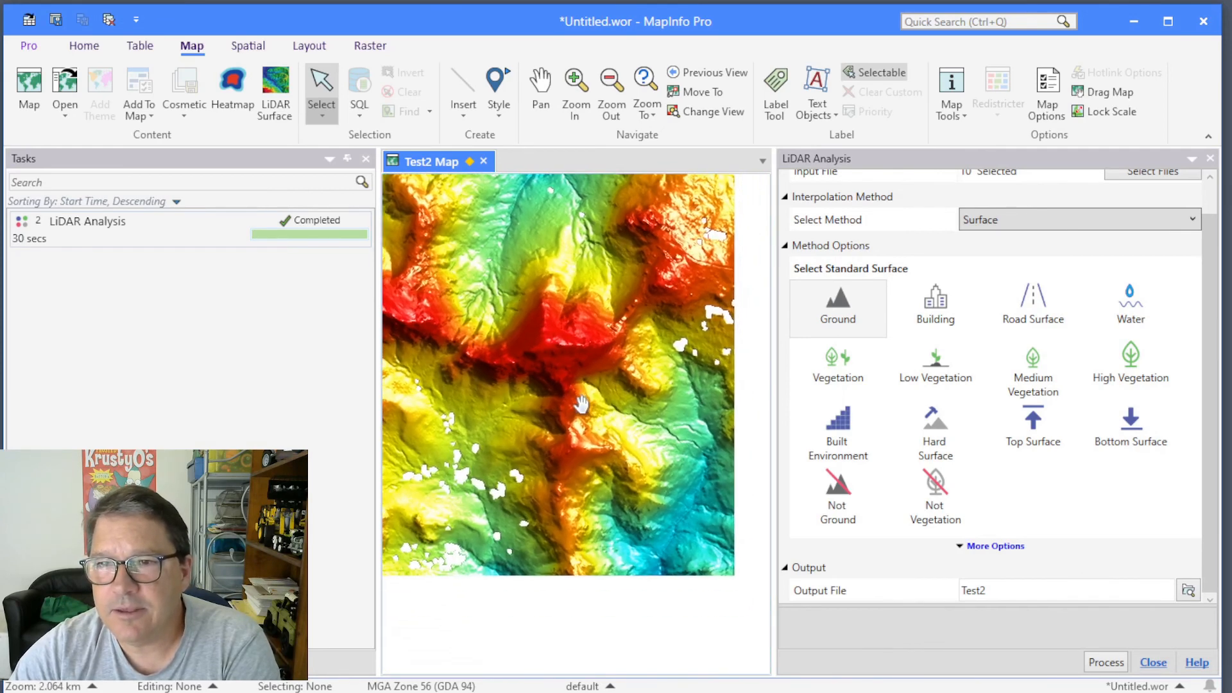
Inspect the data gaps in the Test2 surface, set the Ground method's Maximum Triangle Size to 50, and review the Clipping choices.
scroll(534, 488, up, 1)
scroll(504, 488, up, 1)
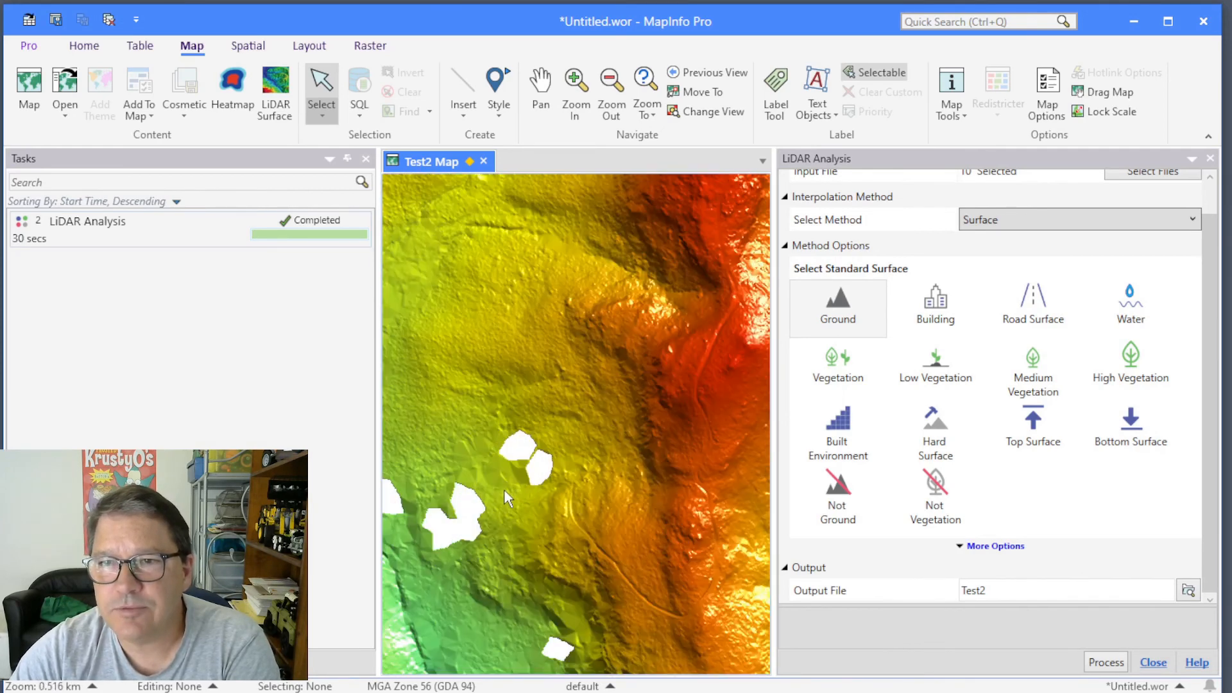
drag(504, 488, 649, 476)
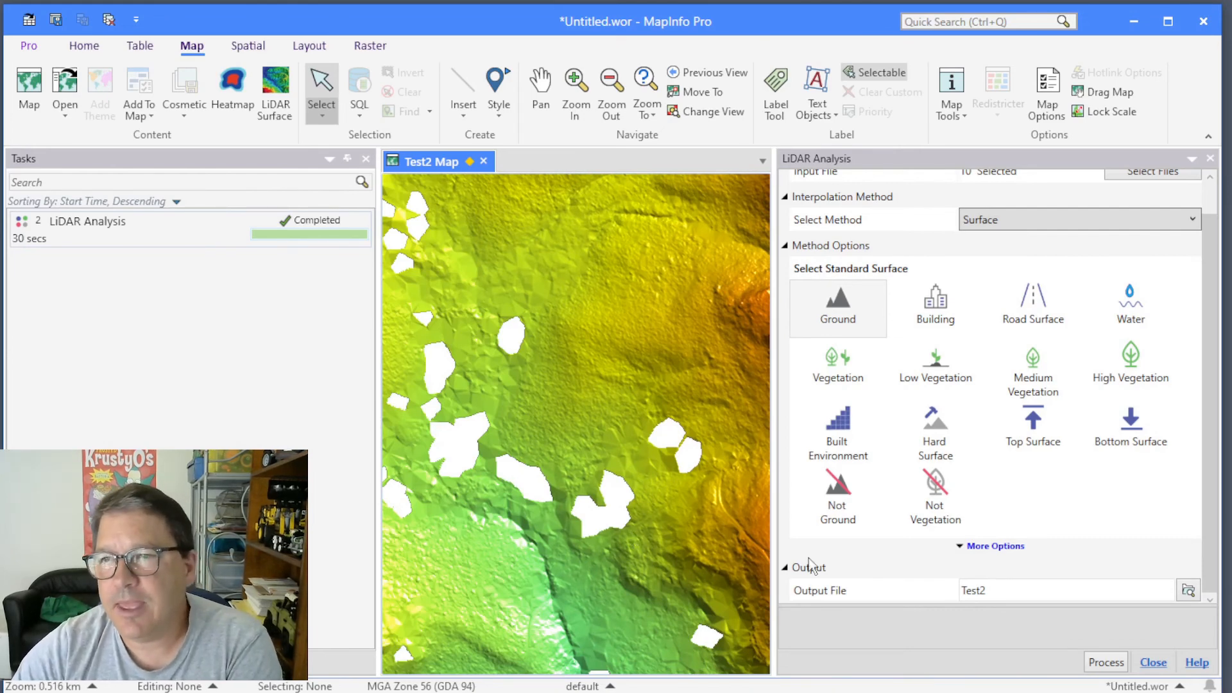
click(1003, 546)
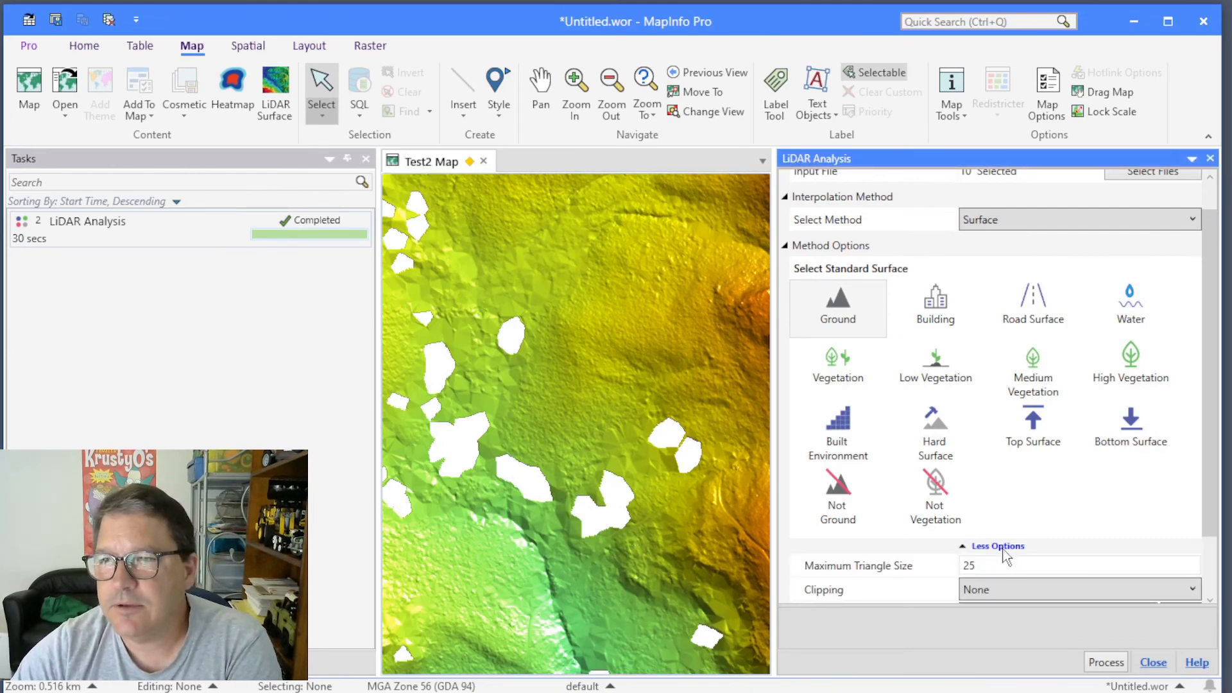
drag(1211, 484, 1212, 555)
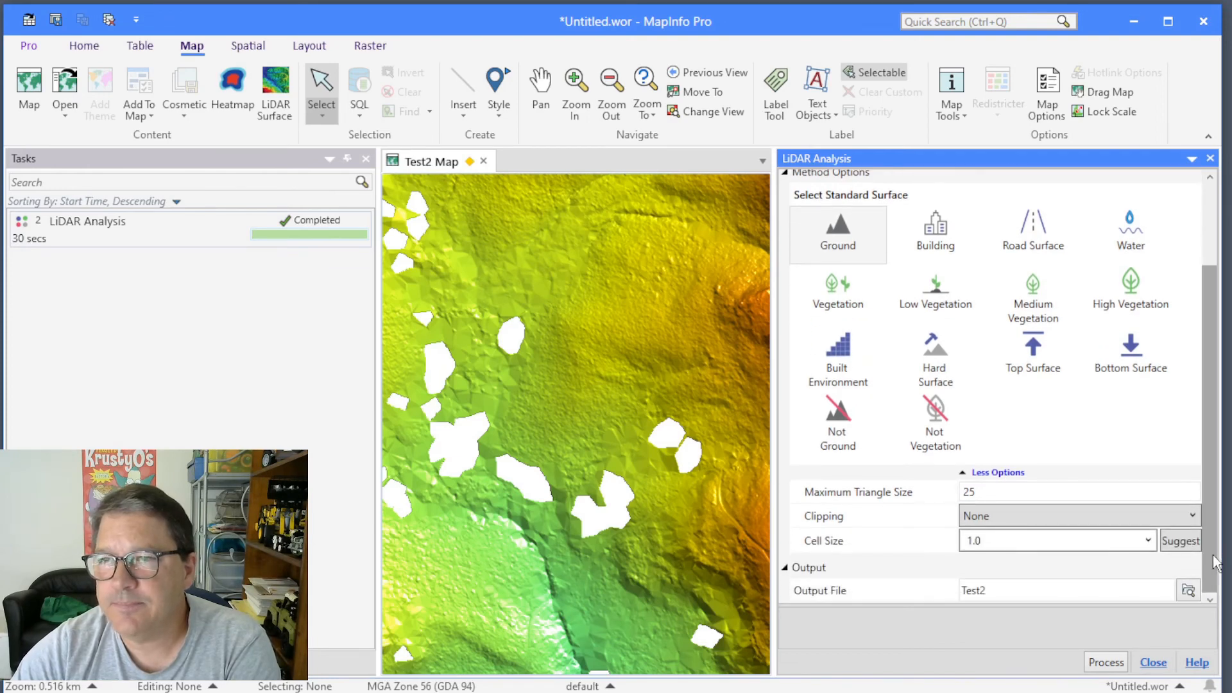
click(884, 499)
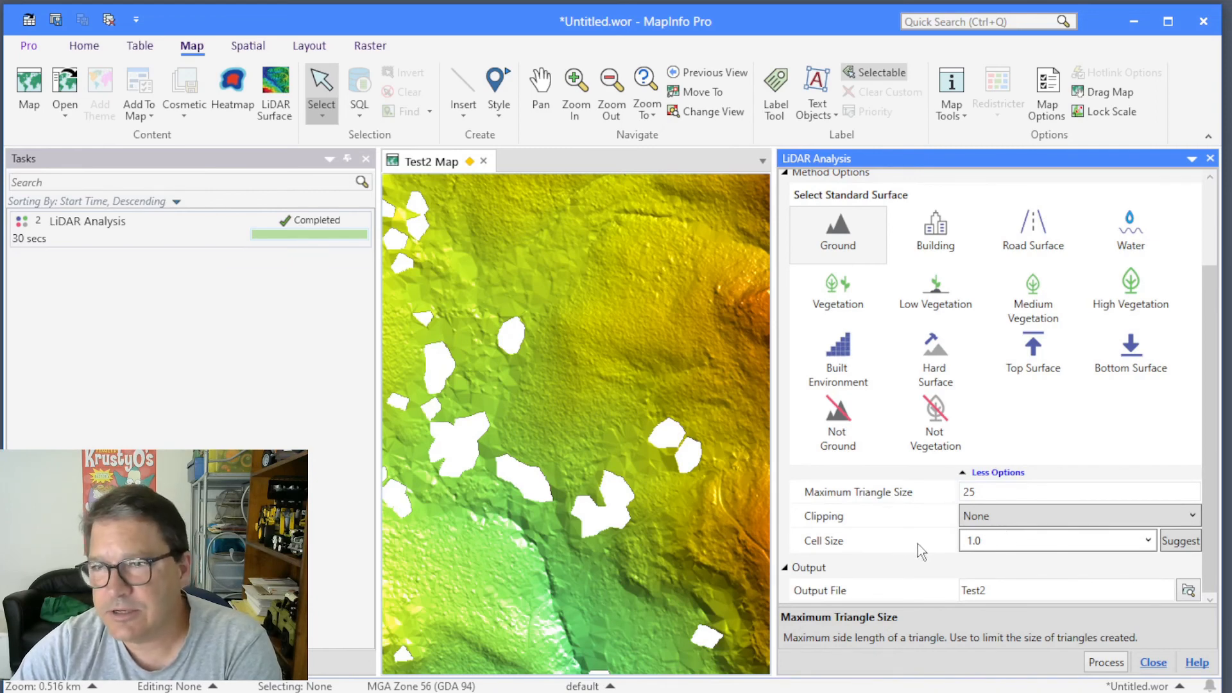
double_click(981, 490)
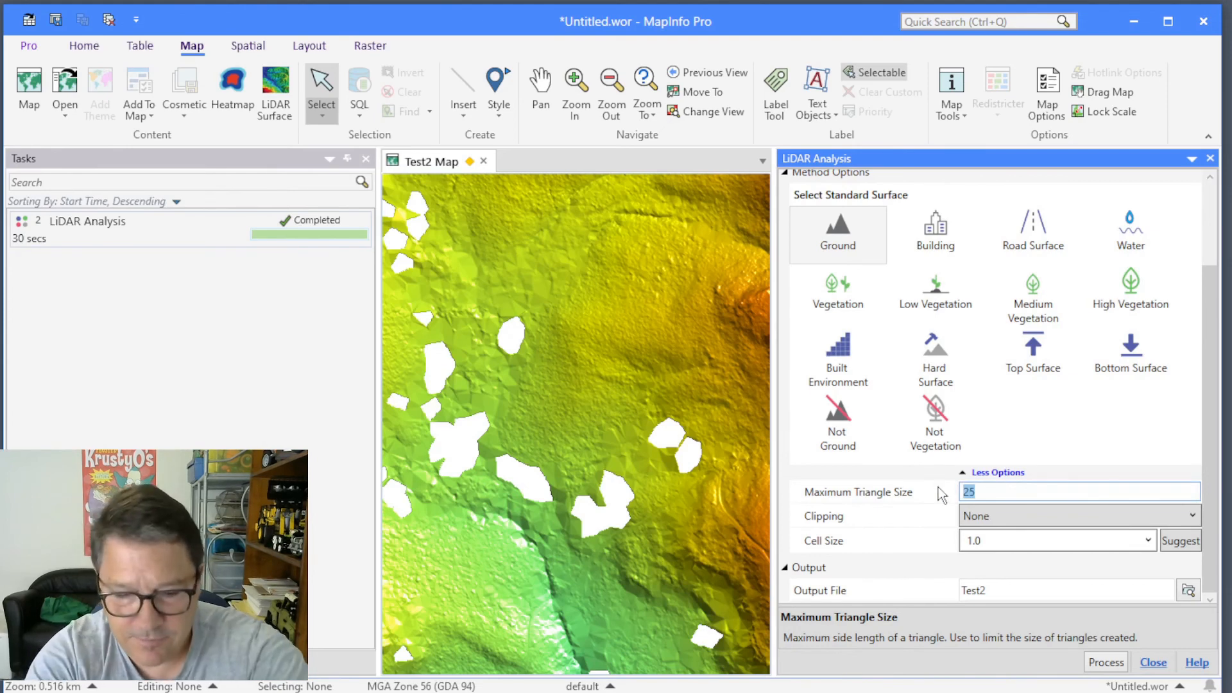
text(50)
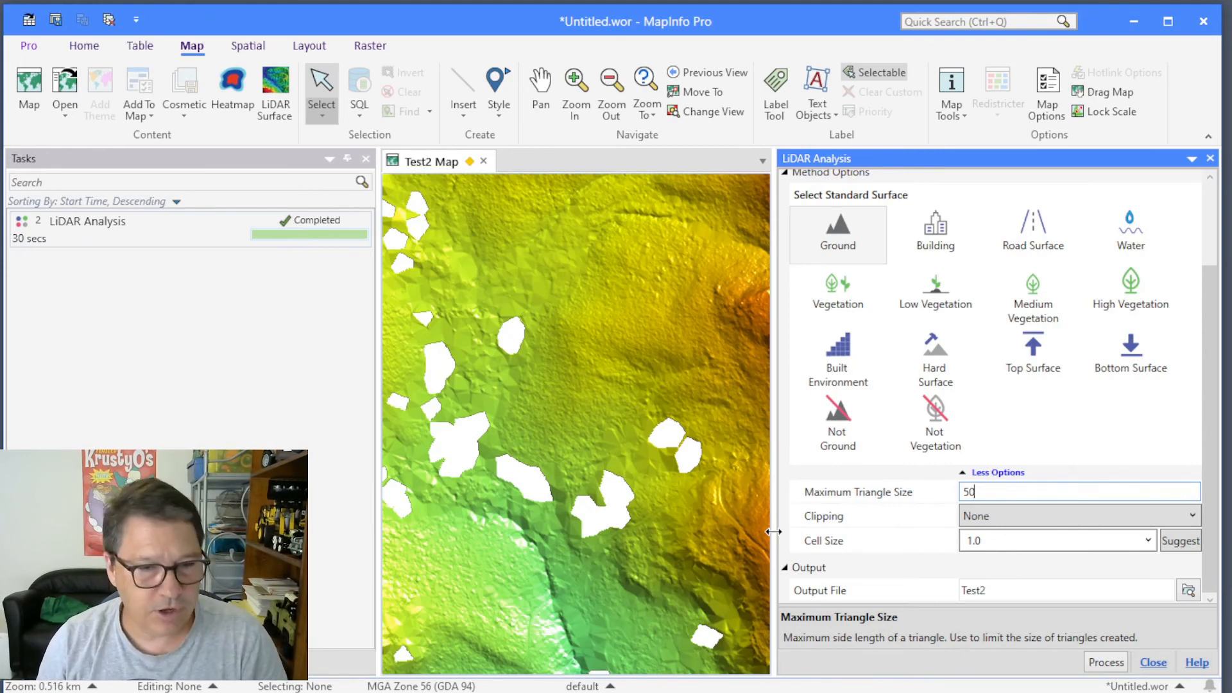
click(1011, 516)
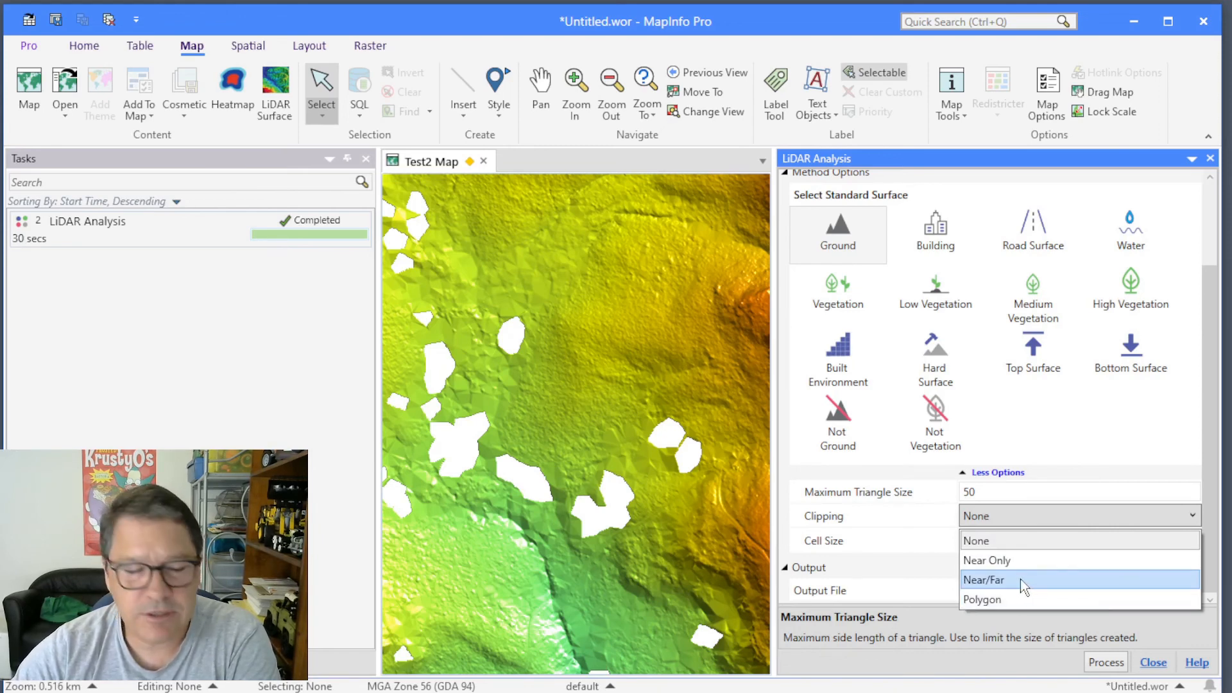
click(929, 515)
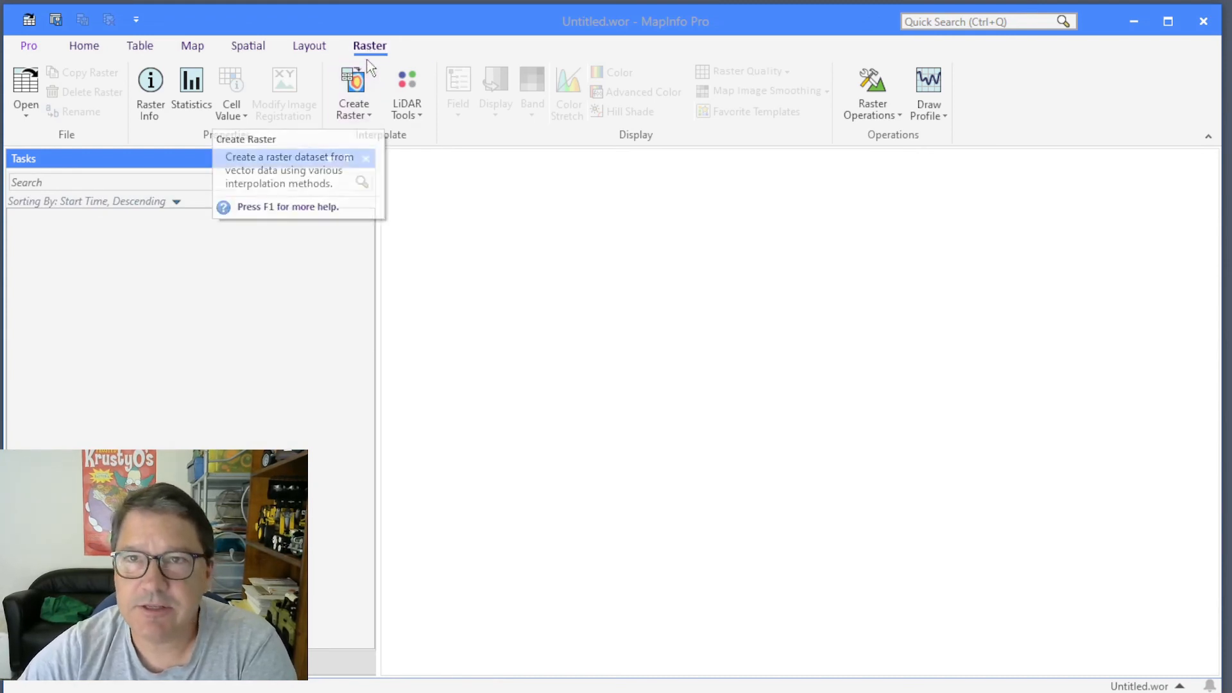
Start a new raster interpolation using the Triangulation method.
click(406, 110)
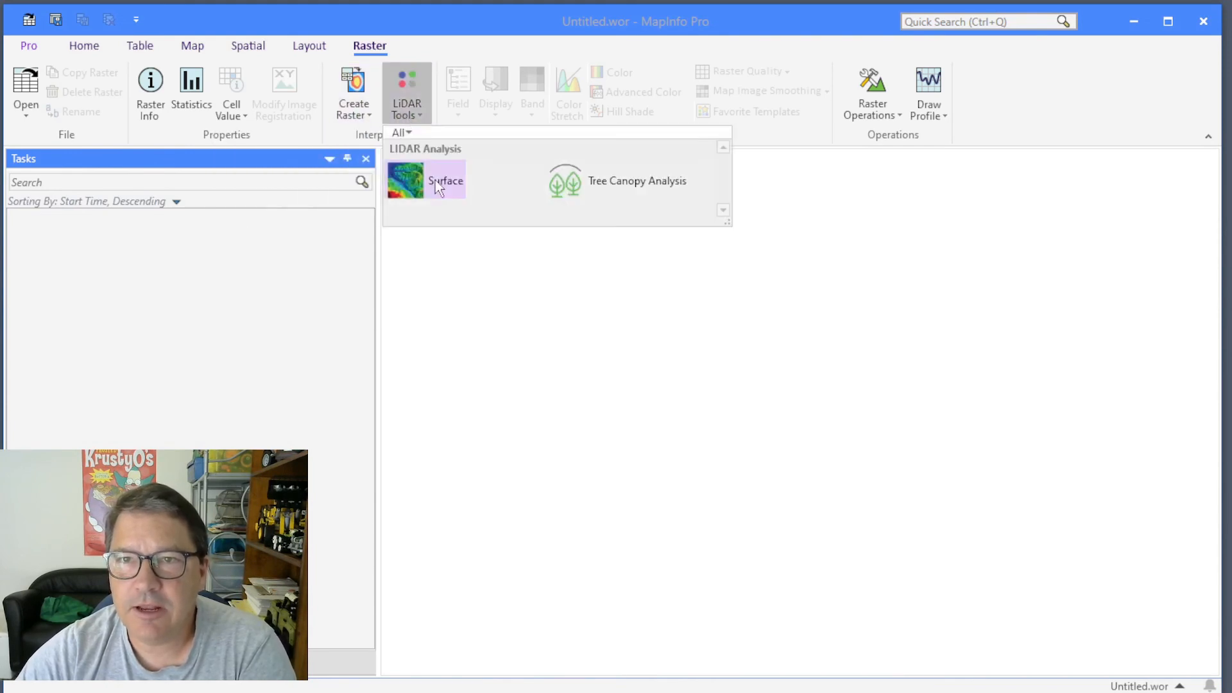
click(357, 111)
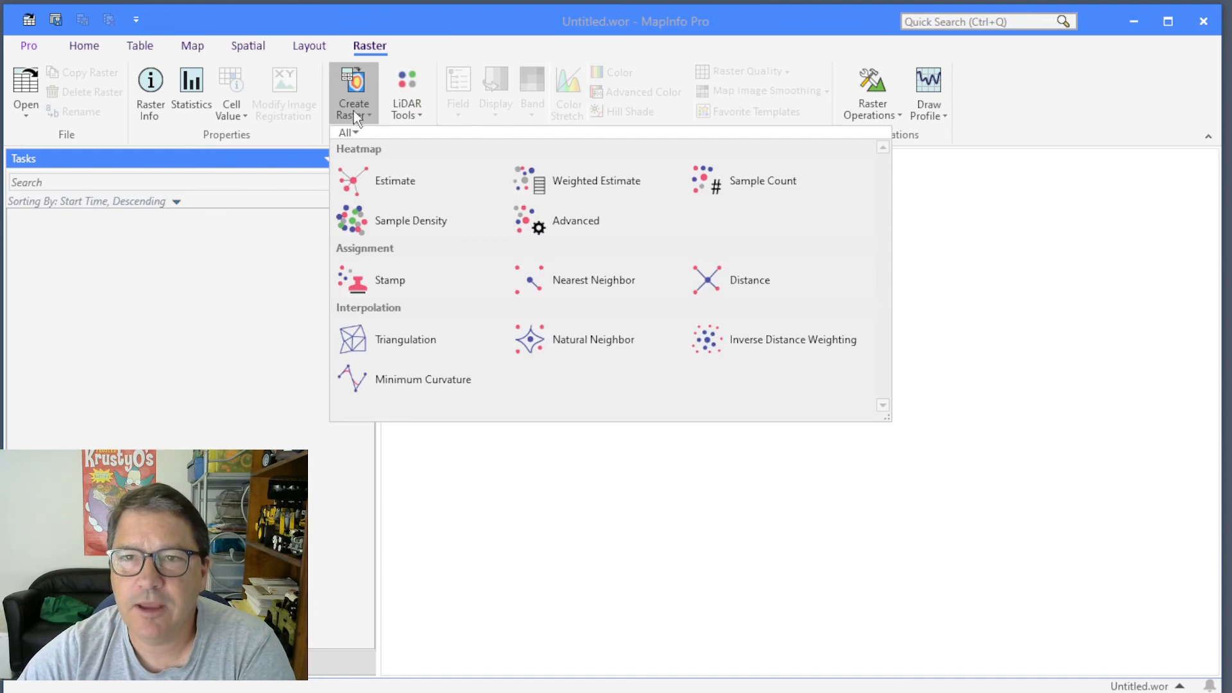
click(394, 340)
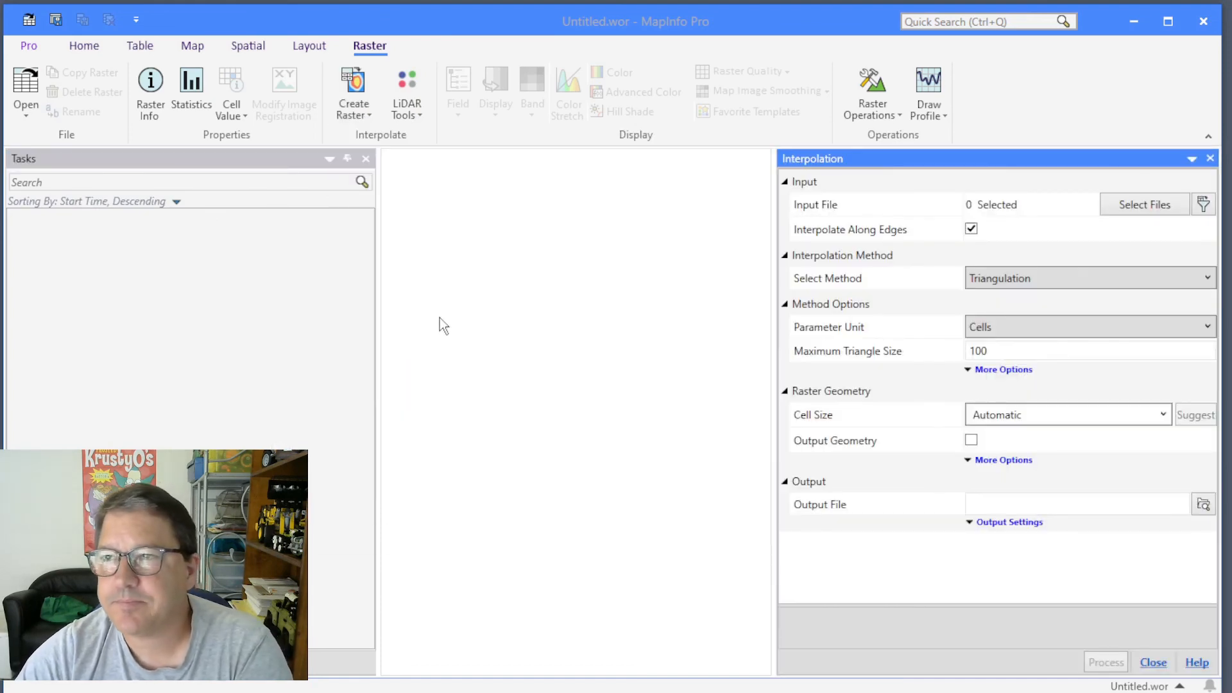
Add the first thirteen BrknBay2018 LAS files from the Fugro_2018_Bathymetry_01 LAS folder as input, keeping the MGA2020 Zone 56 projection.
click(1144, 205)
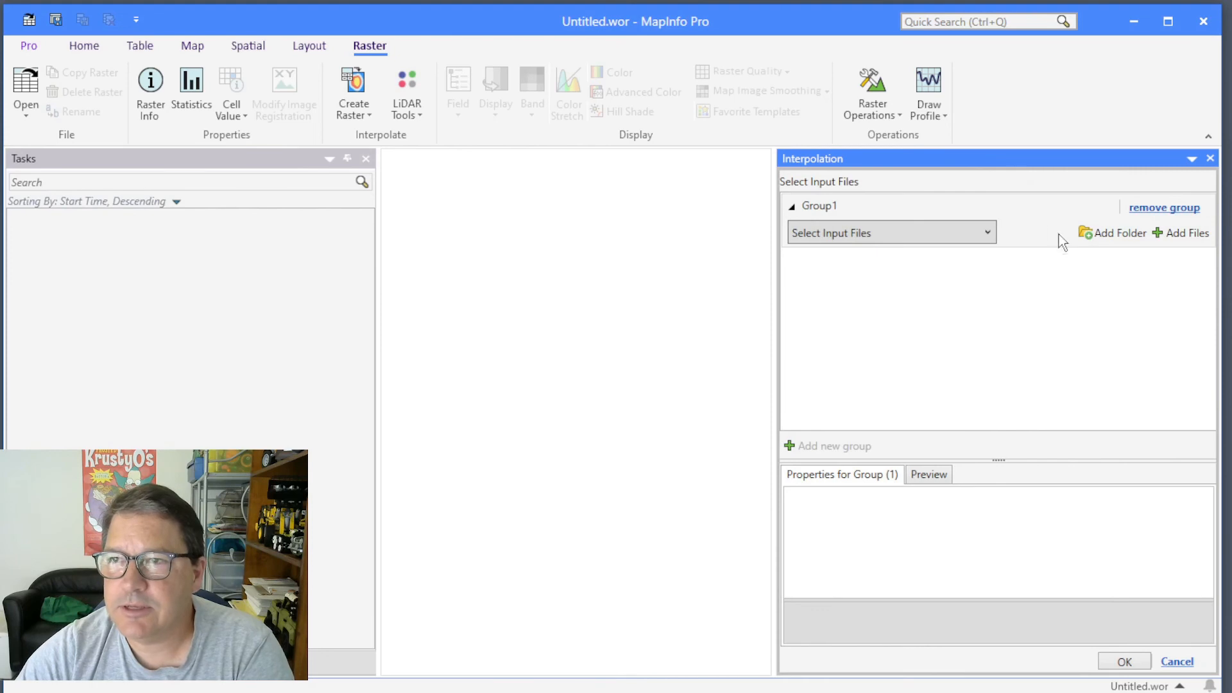
click(1181, 233)
click(84, 48)
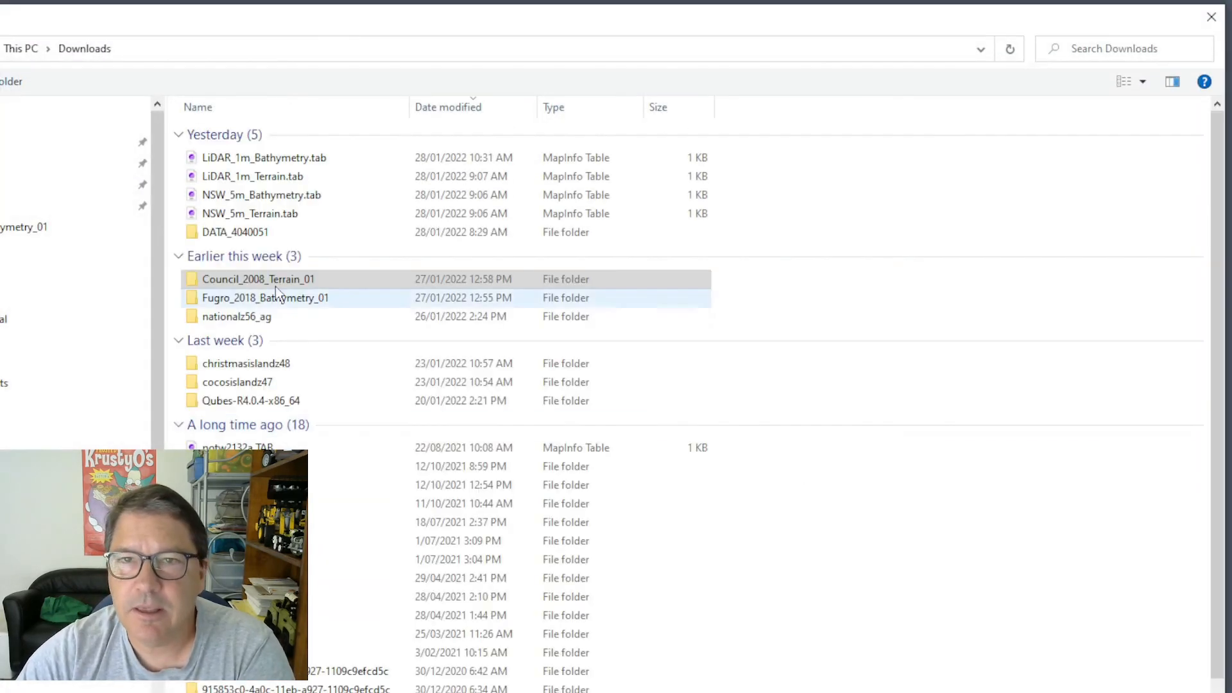
double_click(264, 300)
double_click(217, 132)
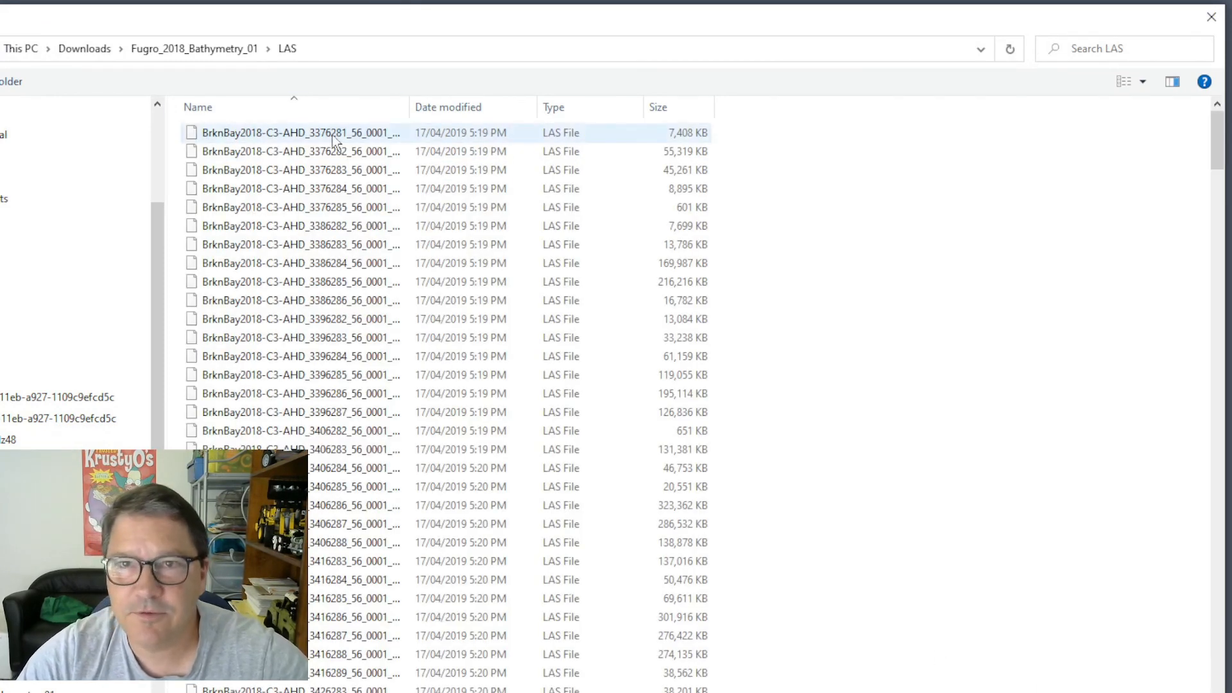
click(323, 137)
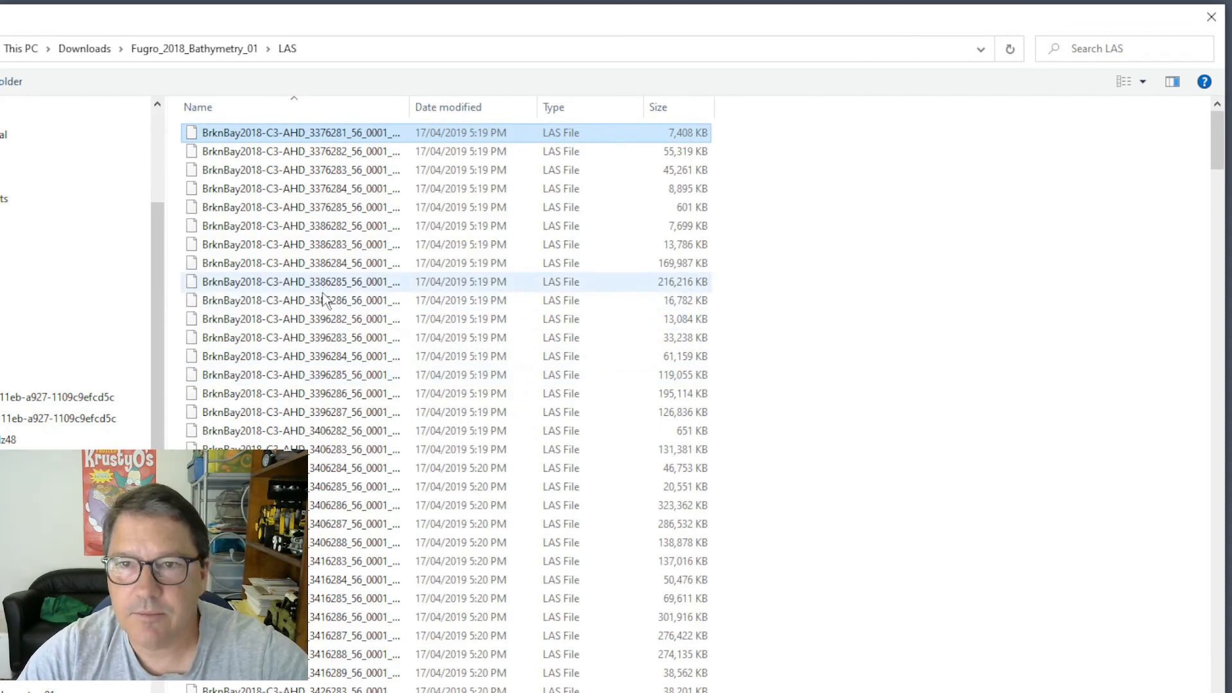
shift+click(314, 361)
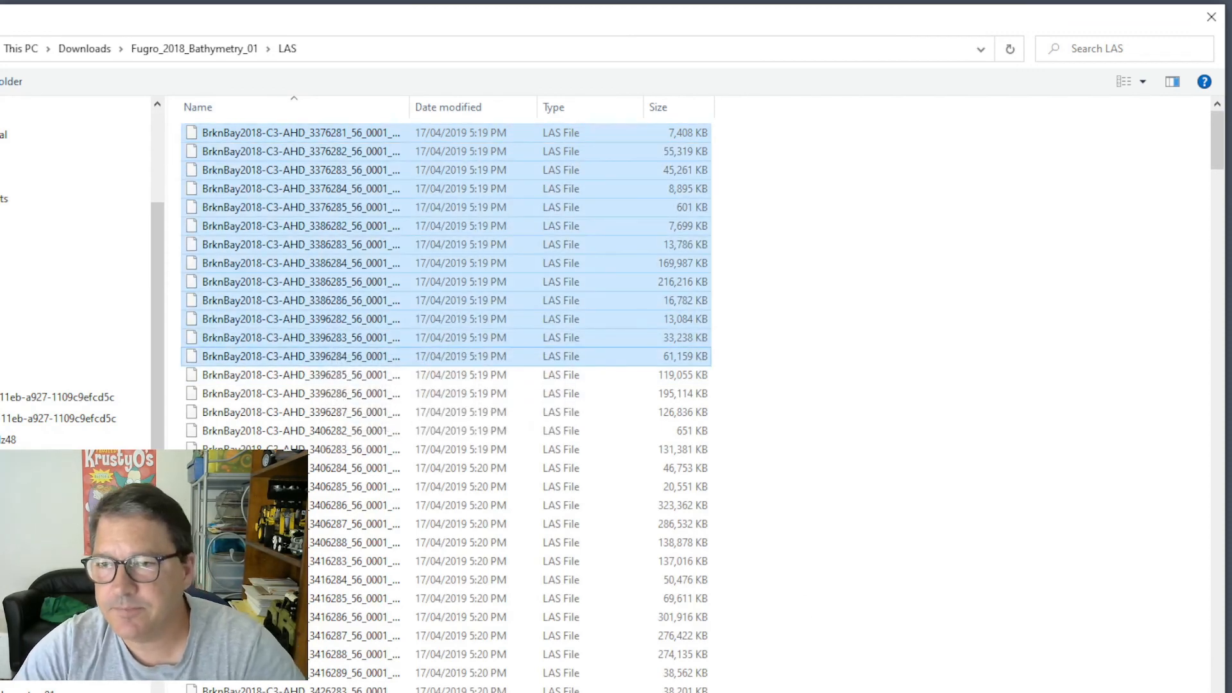
key(Return)
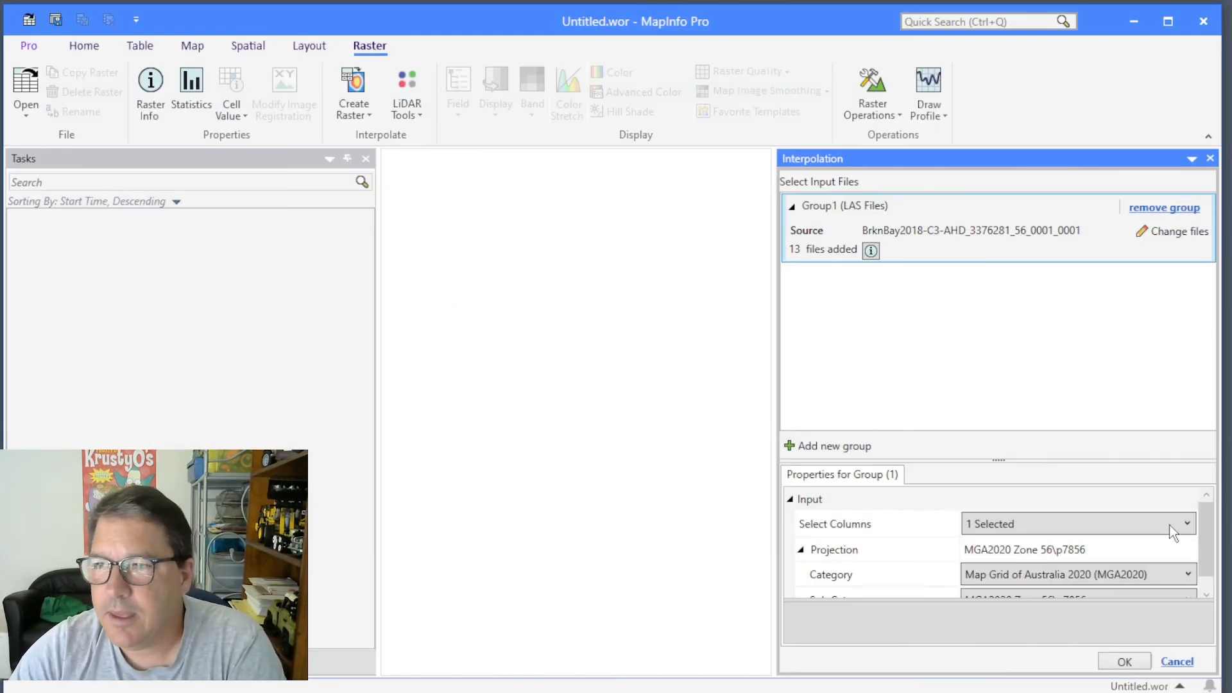
drag(1206, 527, 1207, 539)
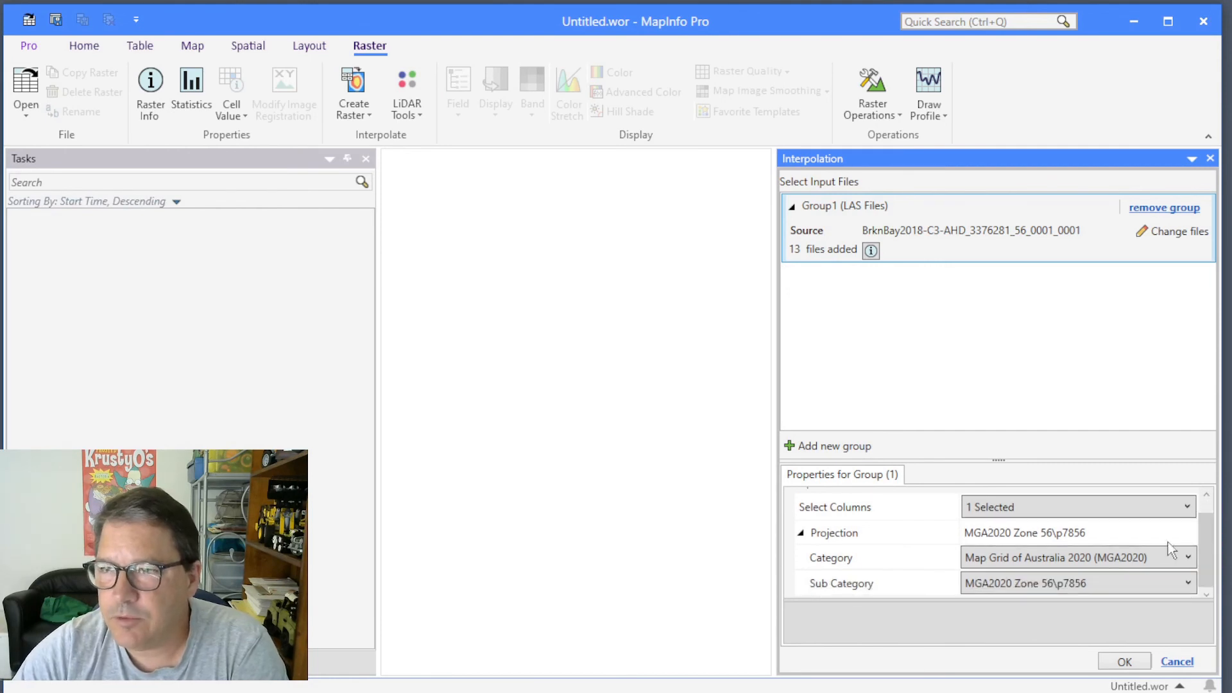
click(1125, 661)
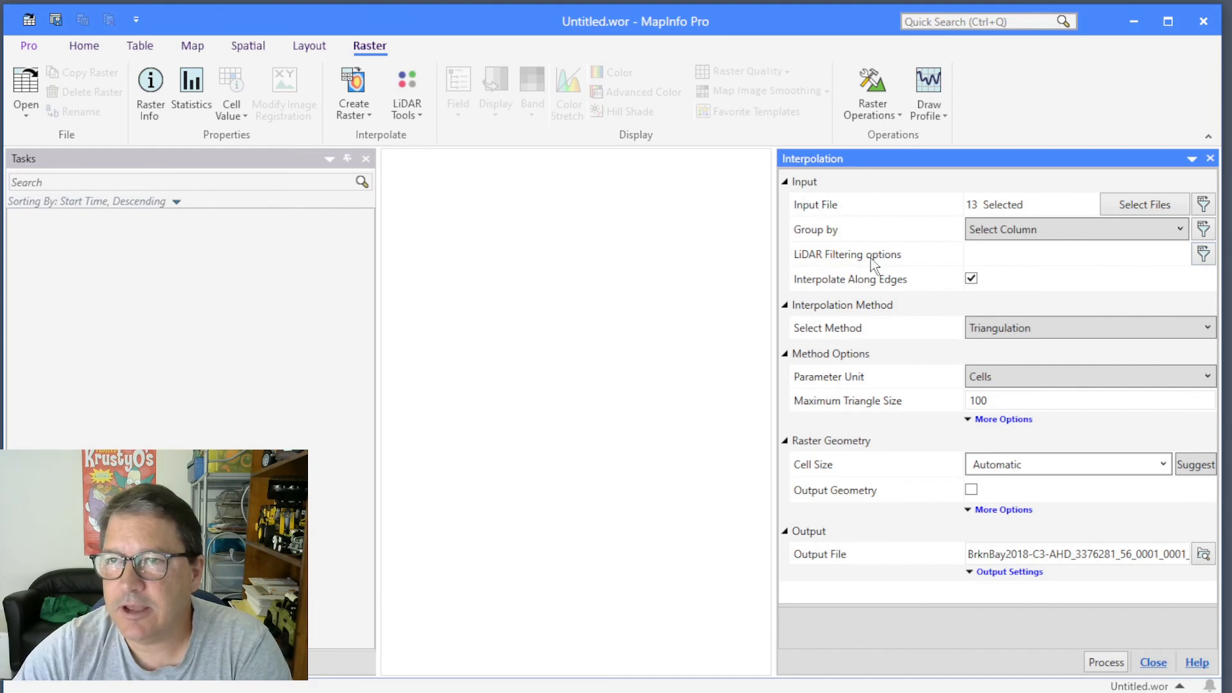
Set the LiDAR filtering selection rule to Select by classification then return.
click(1203, 255)
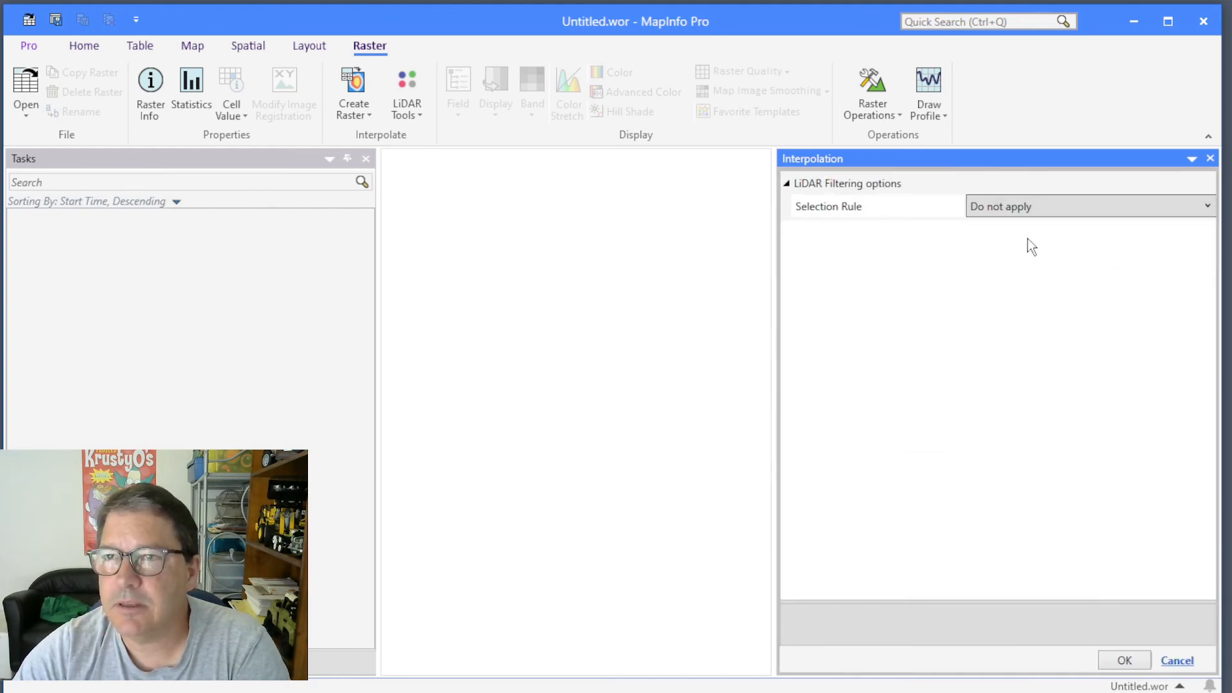
click(1011, 213)
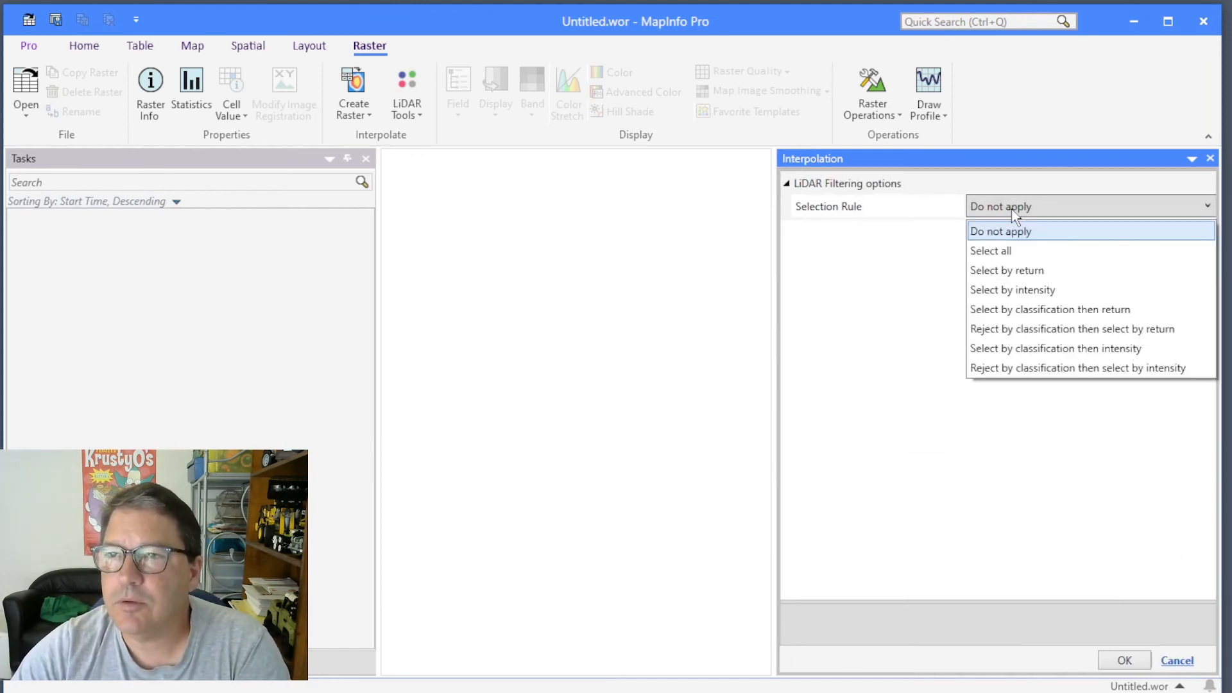
click(1008, 309)
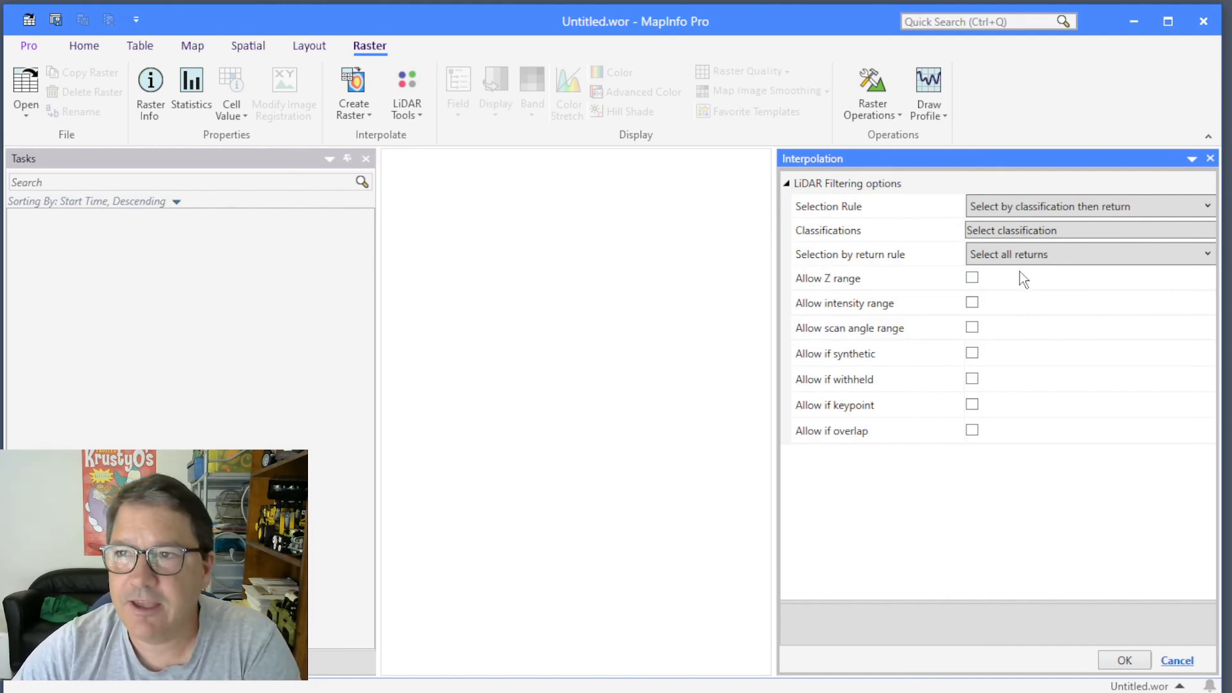
Include classifications 2 Ground, 13 Wire - Guard (Shield), 15 Transmission Tower, 16 Wire-structure Connector (Insulator) and 17 Bridge Deck in the filter.
click(1031, 233)
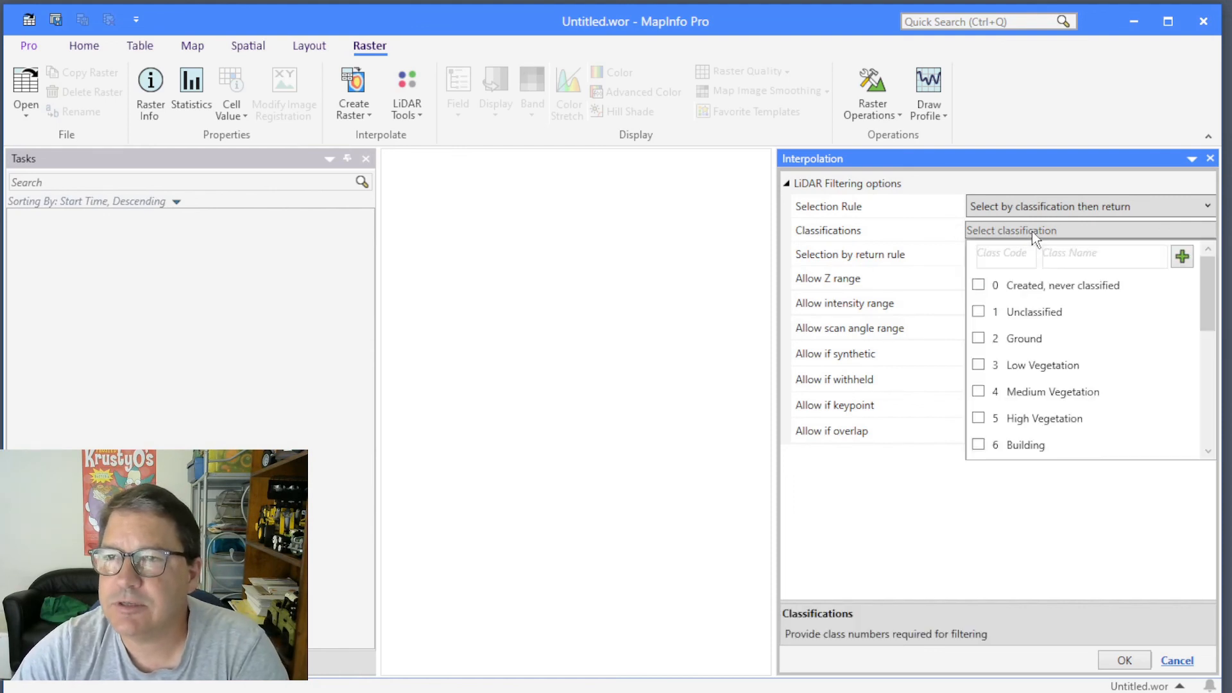
click(979, 340)
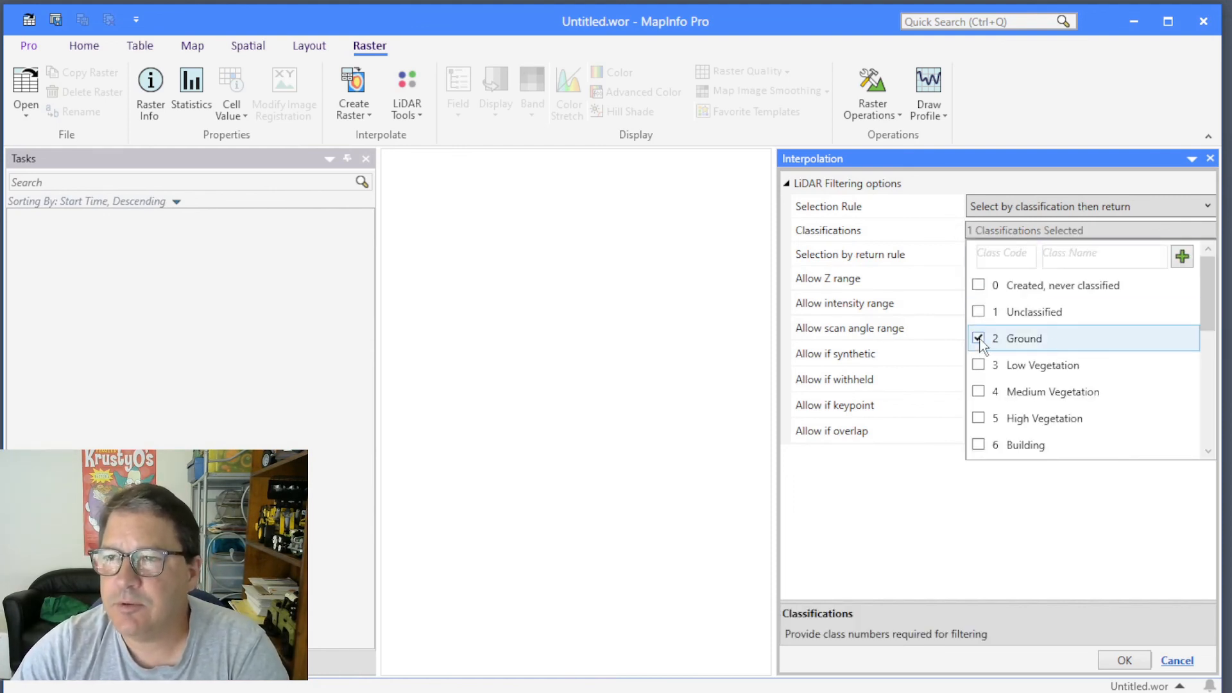
drag(1208, 301, 1208, 393)
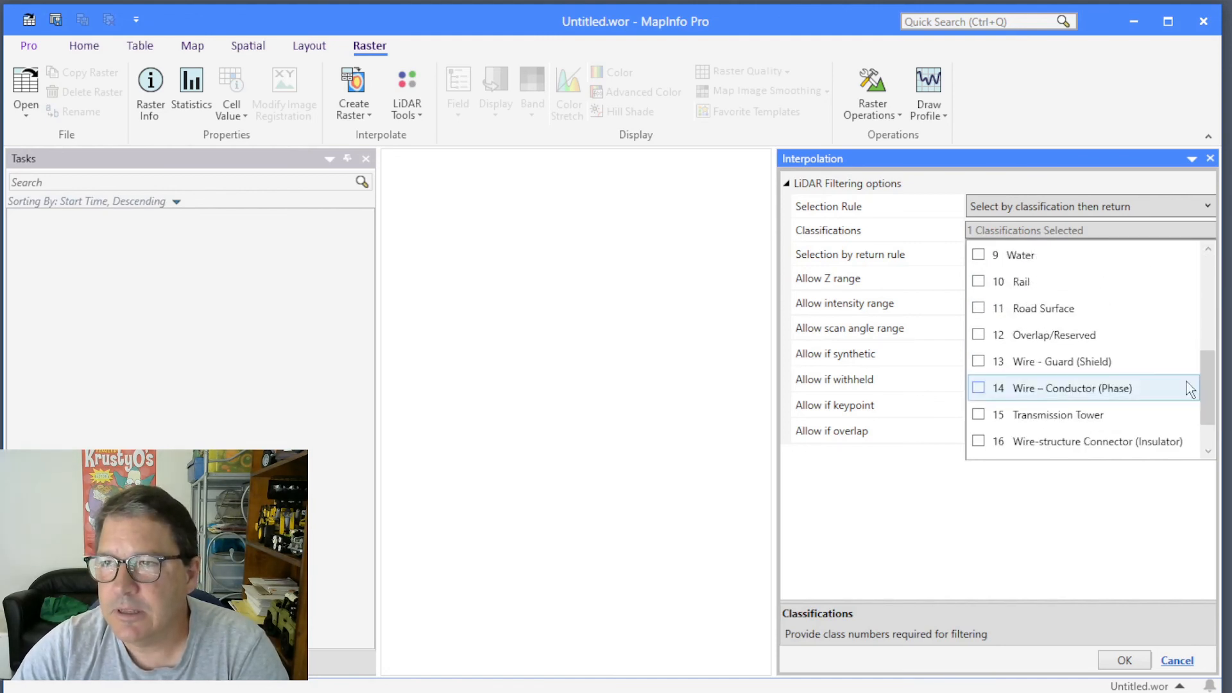
click(978, 362)
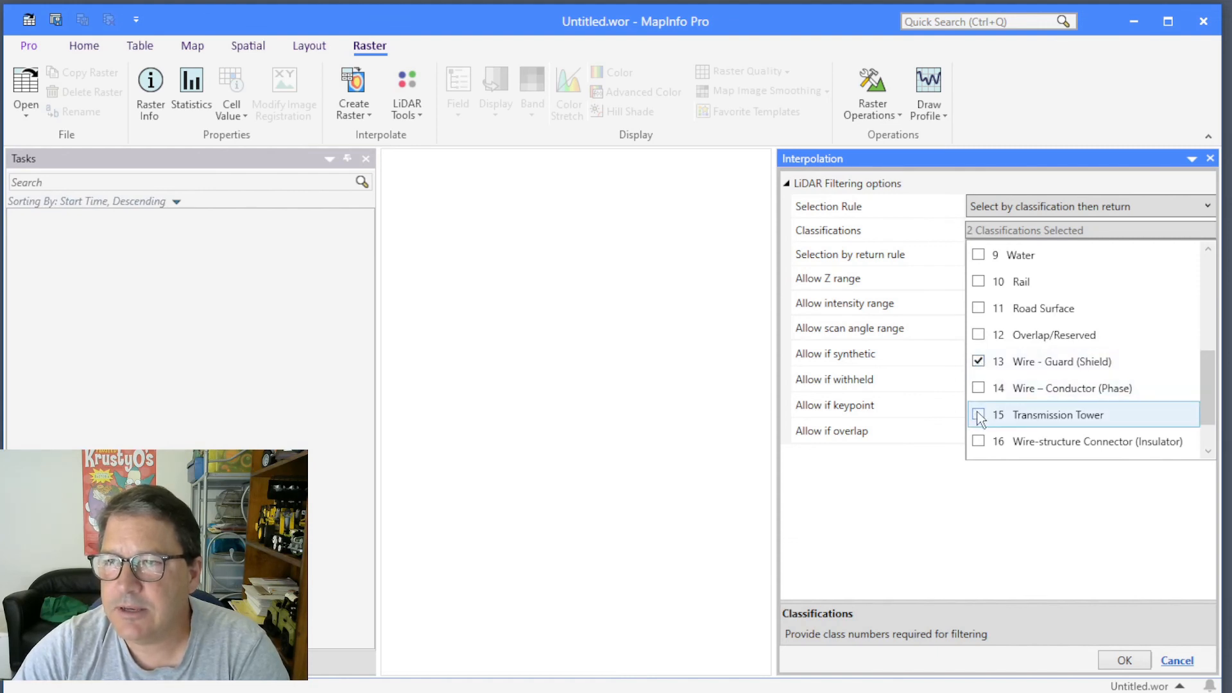
click(979, 414)
scroll(988, 414, down, 1)
click(979, 388)
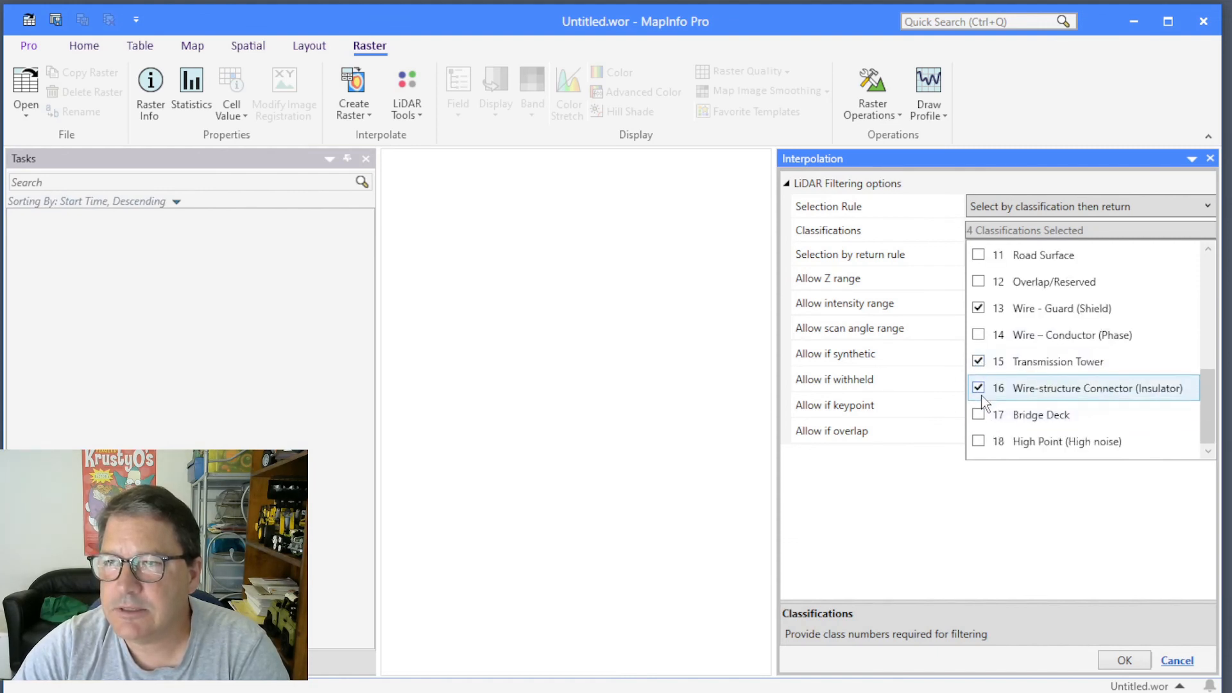
click(979, 415)
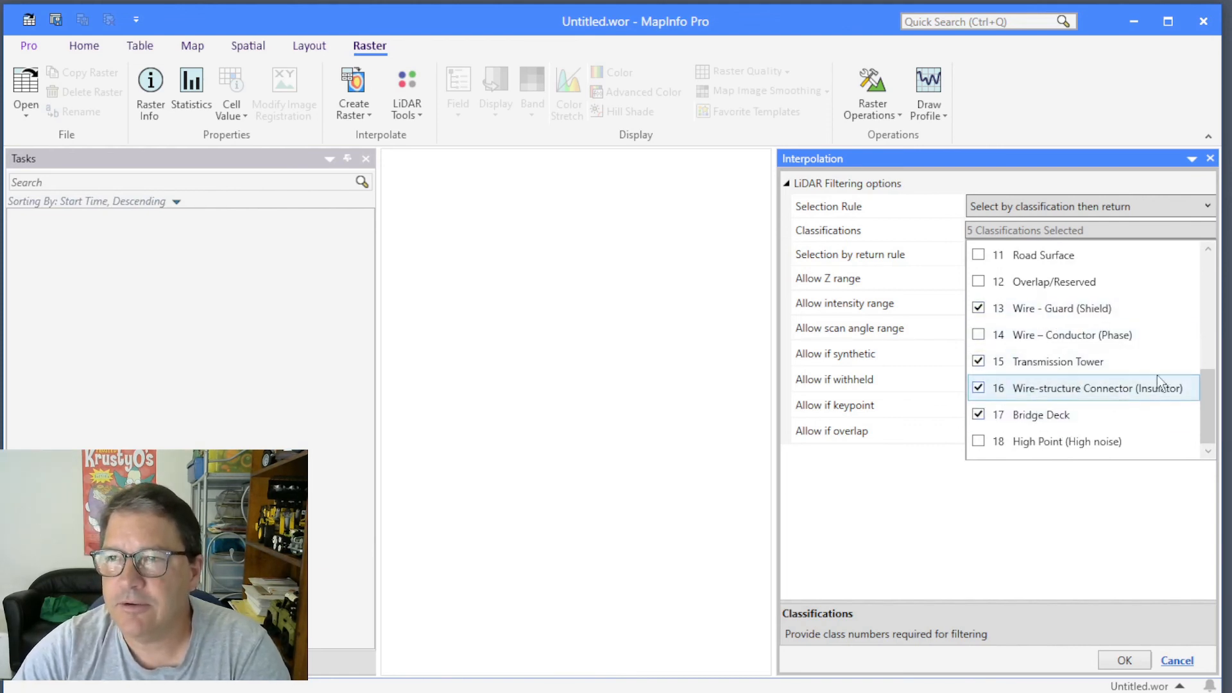
click(1064, 521)
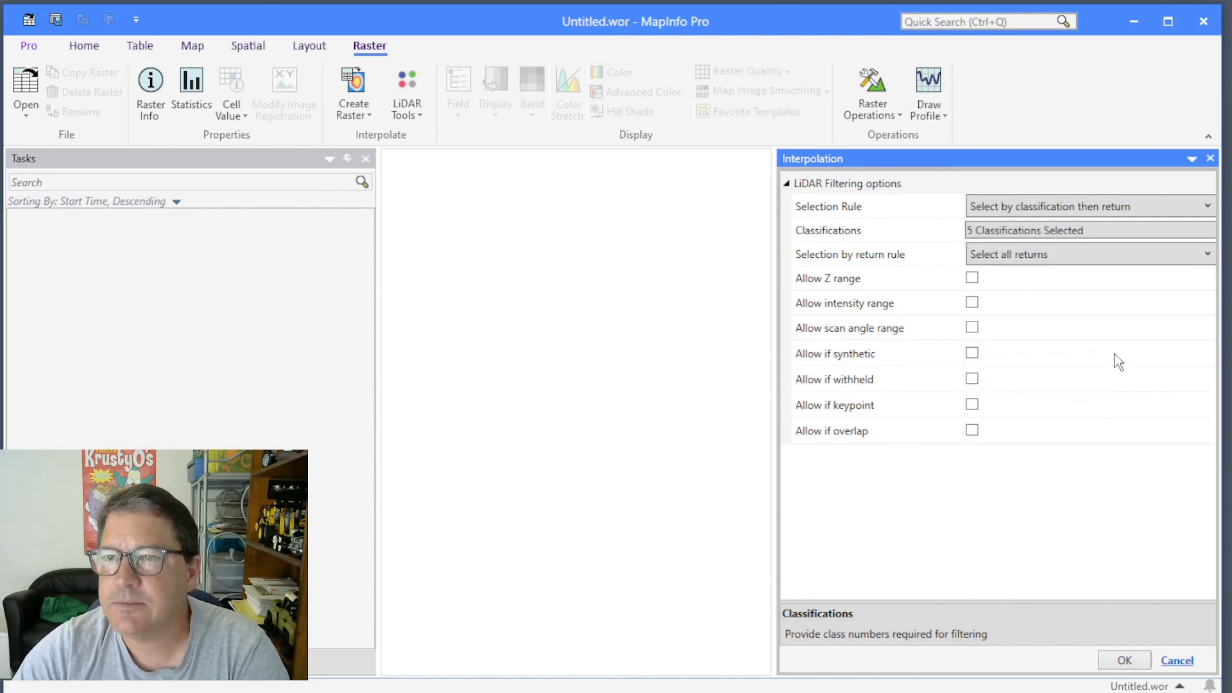
Set the selection by return rule to Last return and apply the LiDAR filtering options.
click(1033, 256)
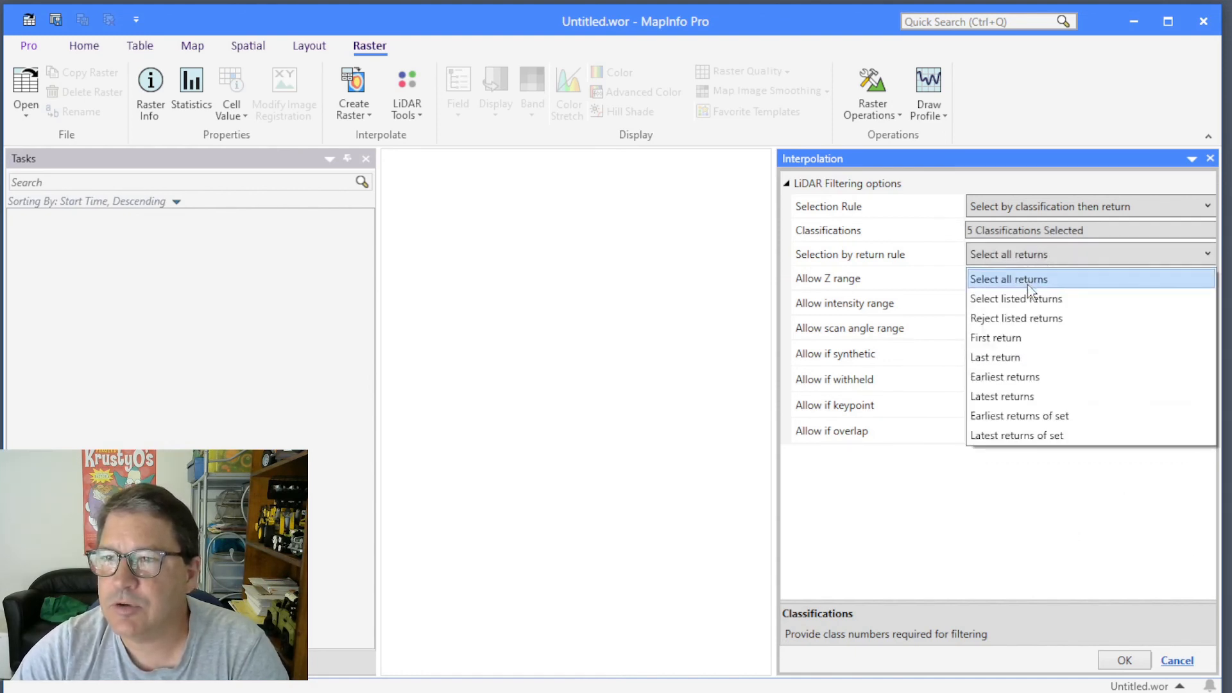
click(1011, 359)
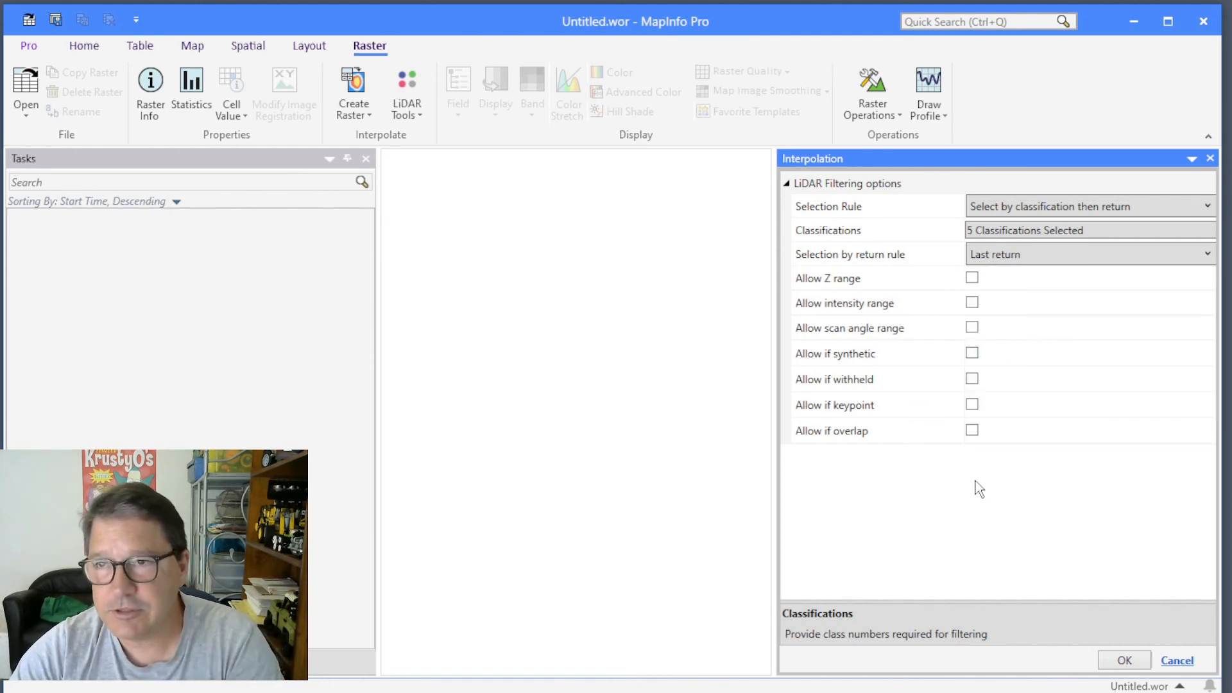
click(1124, 660)
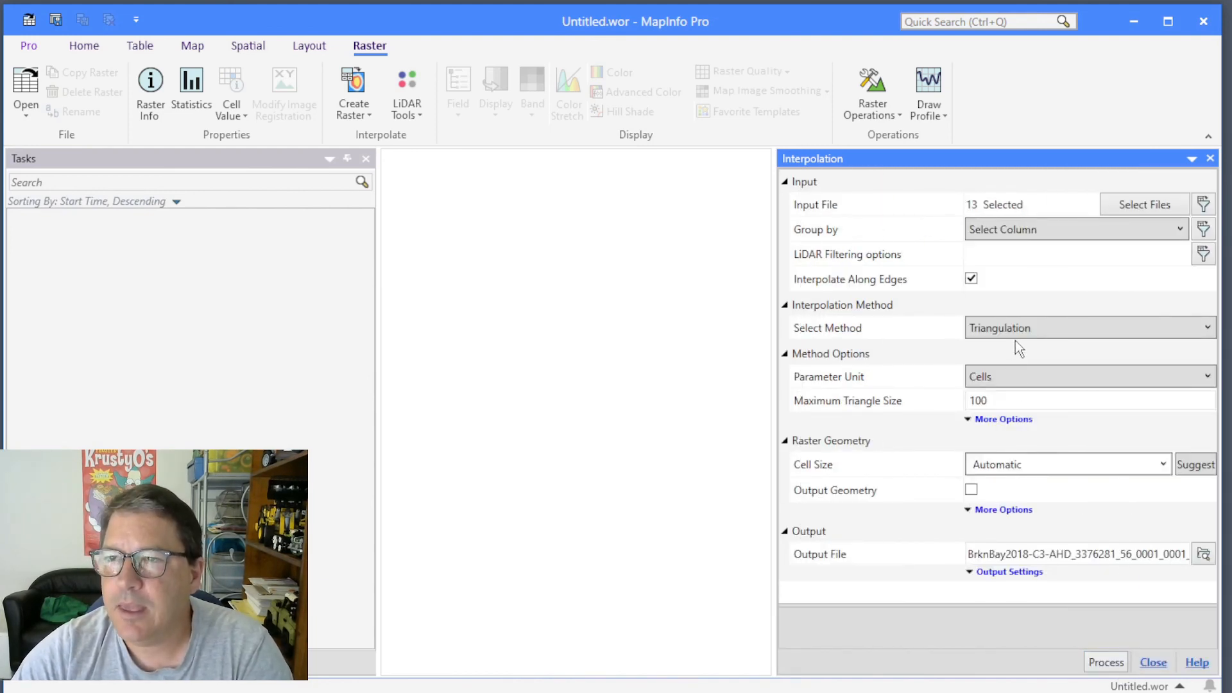
Set the triangulation parameter unit to Distance in meters with a maximum triangle size of 50.
click(1011, 378)
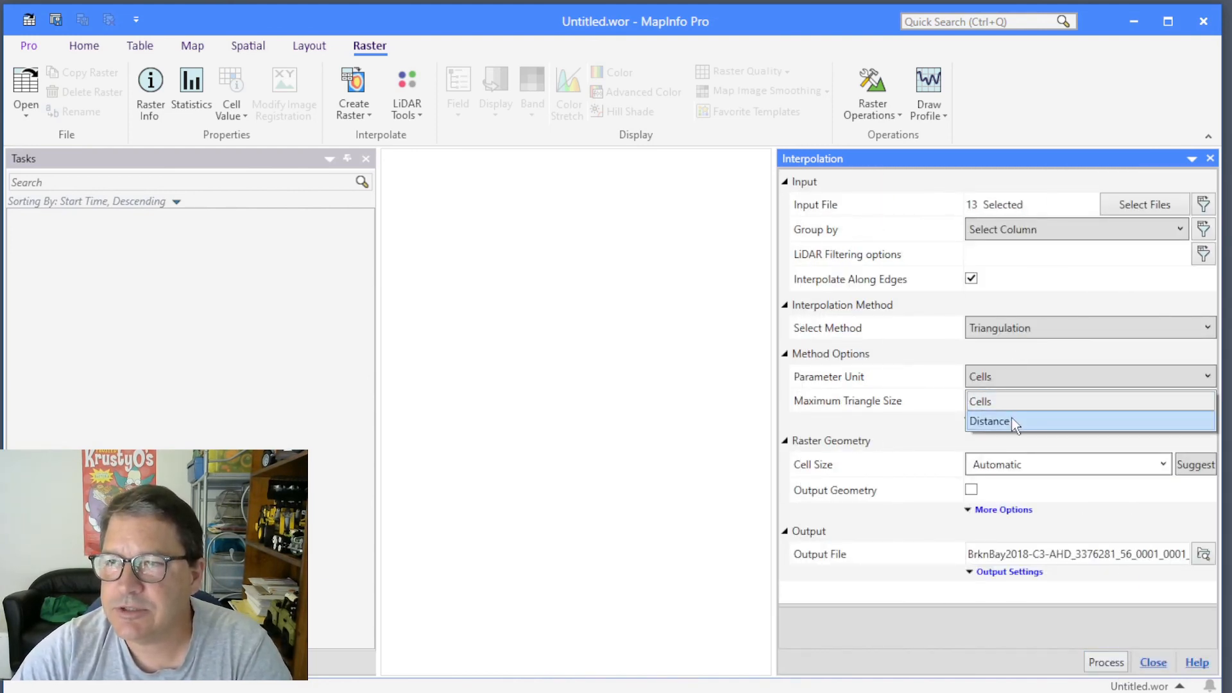
click(1012, 419)
click(995, 423)
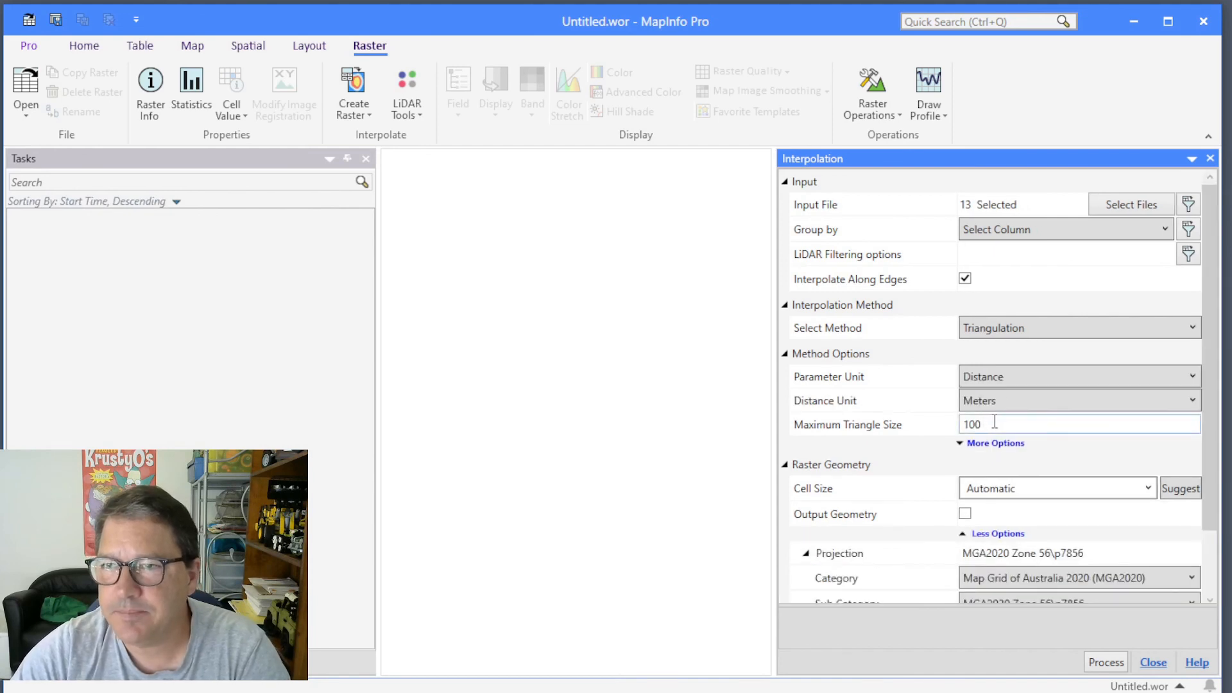
drag(995, 423, 915, 430)
text(50)
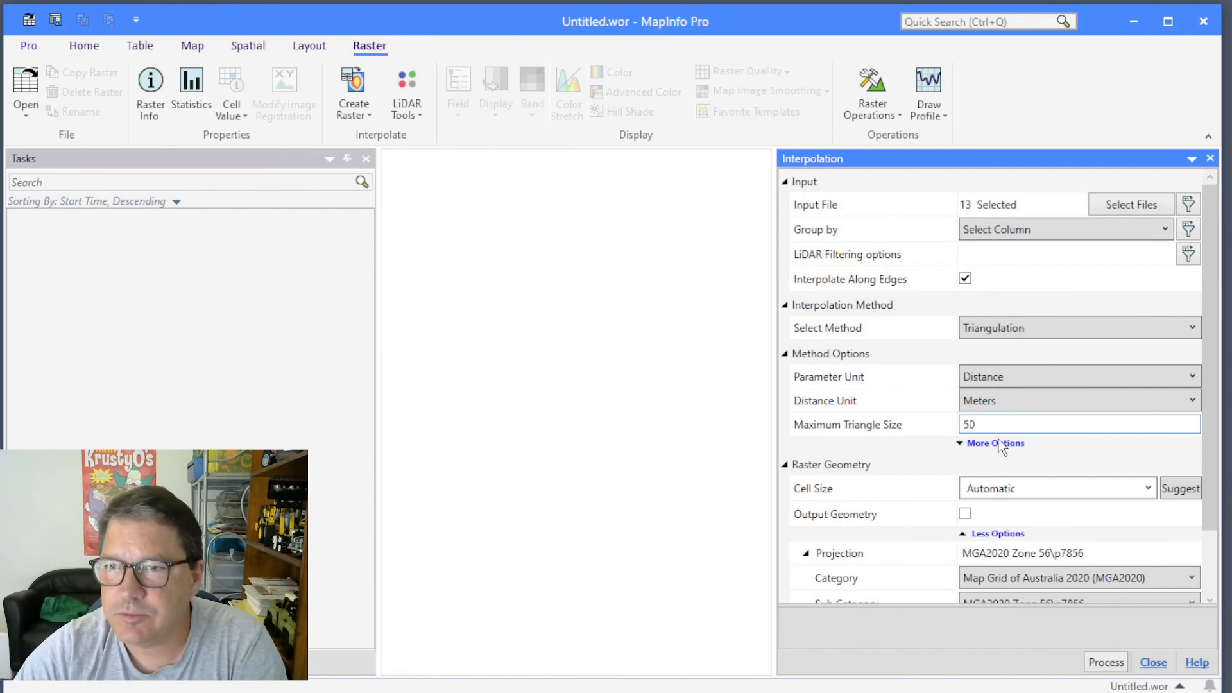
Replace the automatic raster cell size with 1.
double_click(1021, 493)
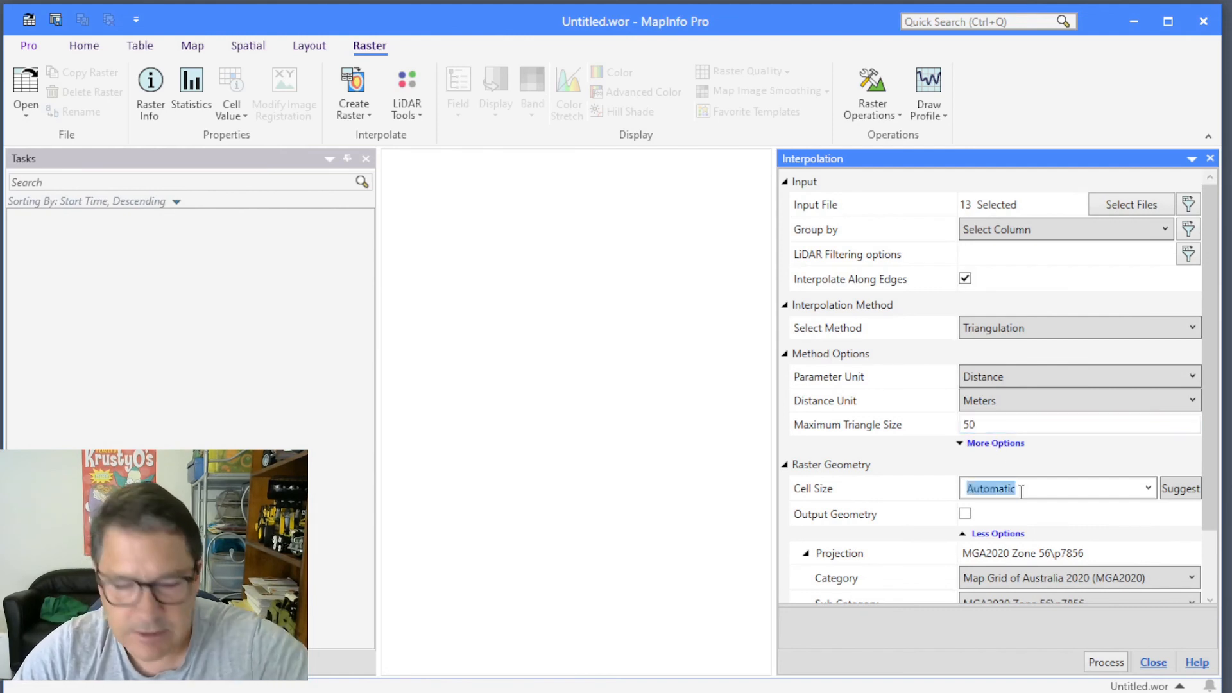
text(1)
key(ctrl+z)
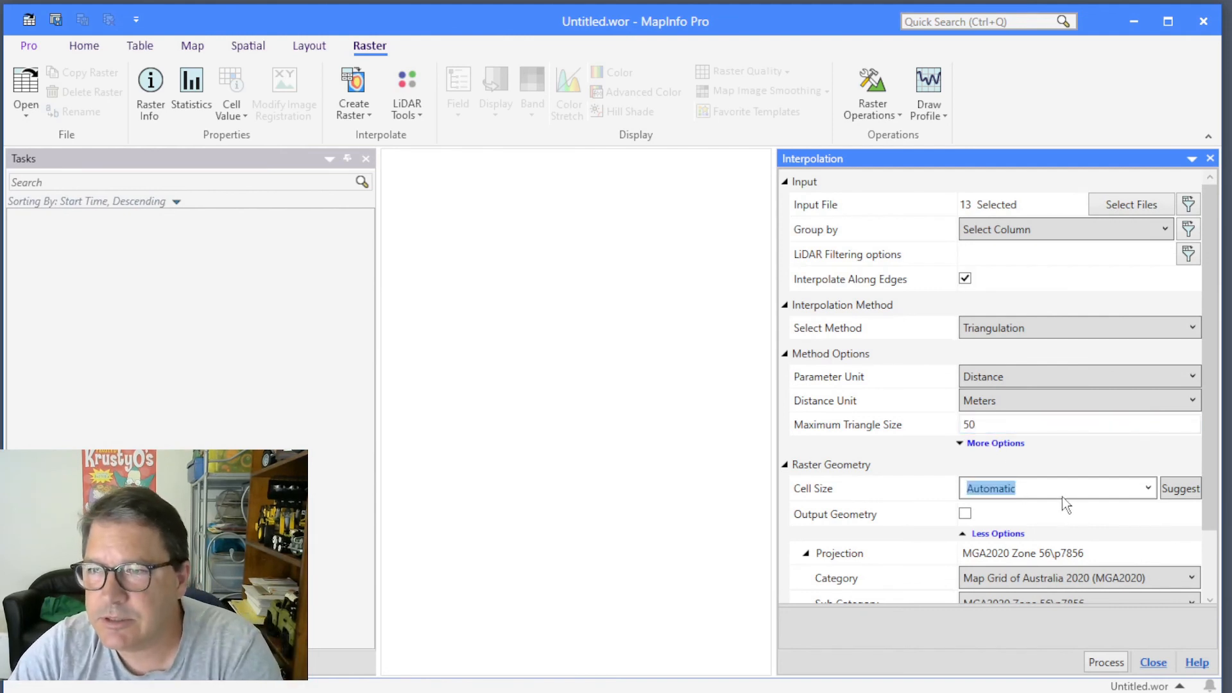
click(1052, 489)
drag(1053, 489, 941, 485)
text(1)
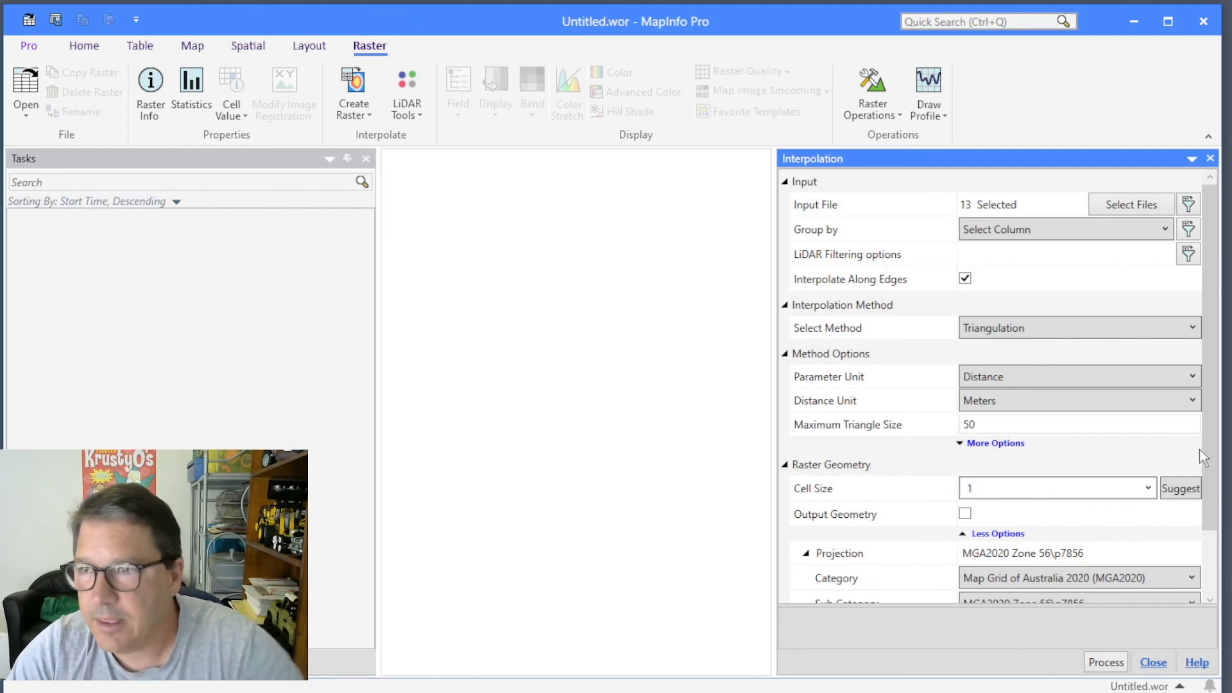
Name the output raster Test3 and run the interpolation.
drag(1209, 457, 1209, 517)
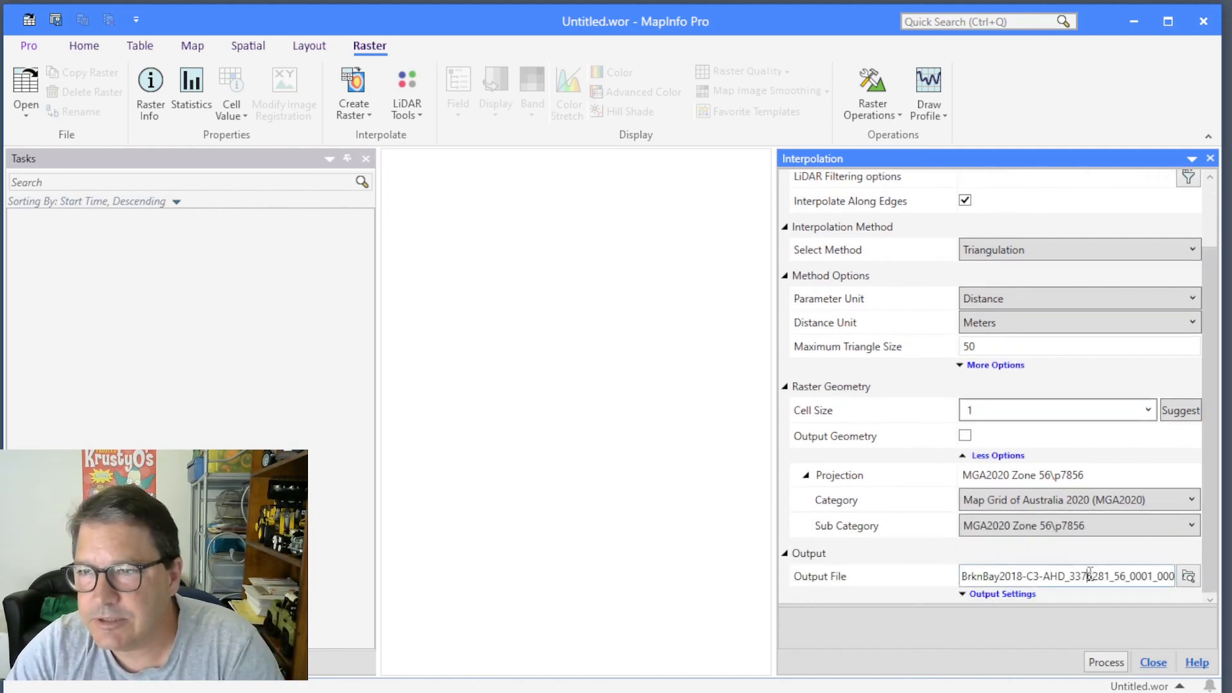
click(1163, 576)
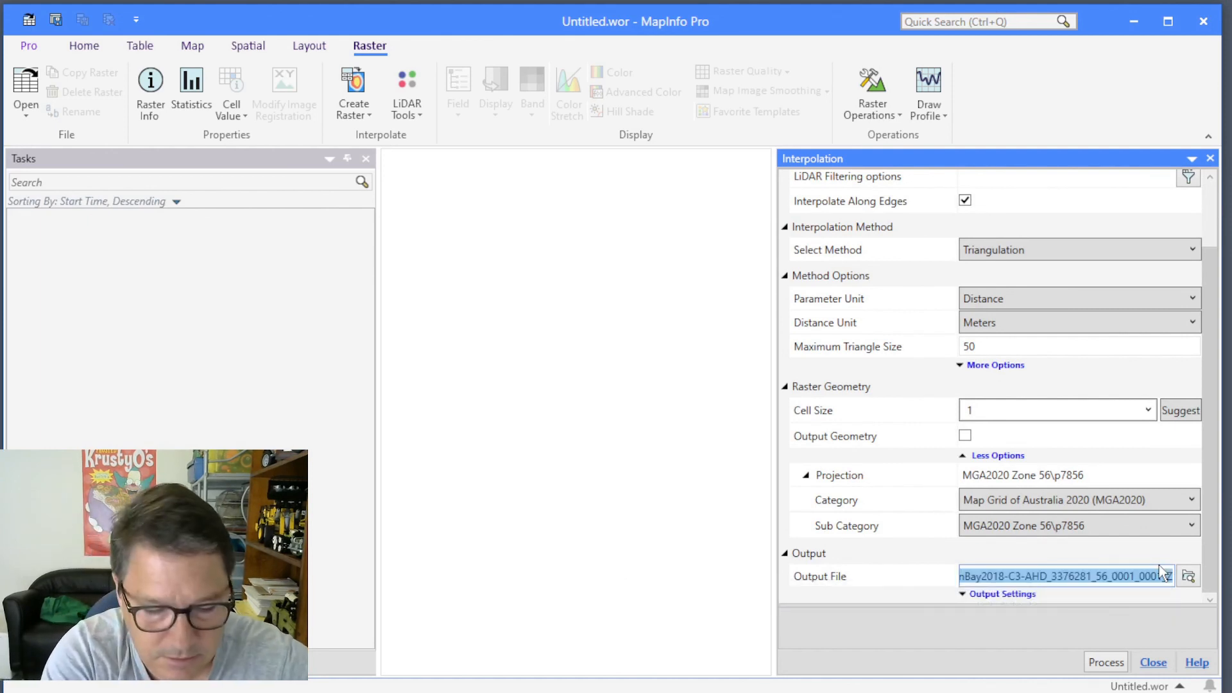
text(Test3)
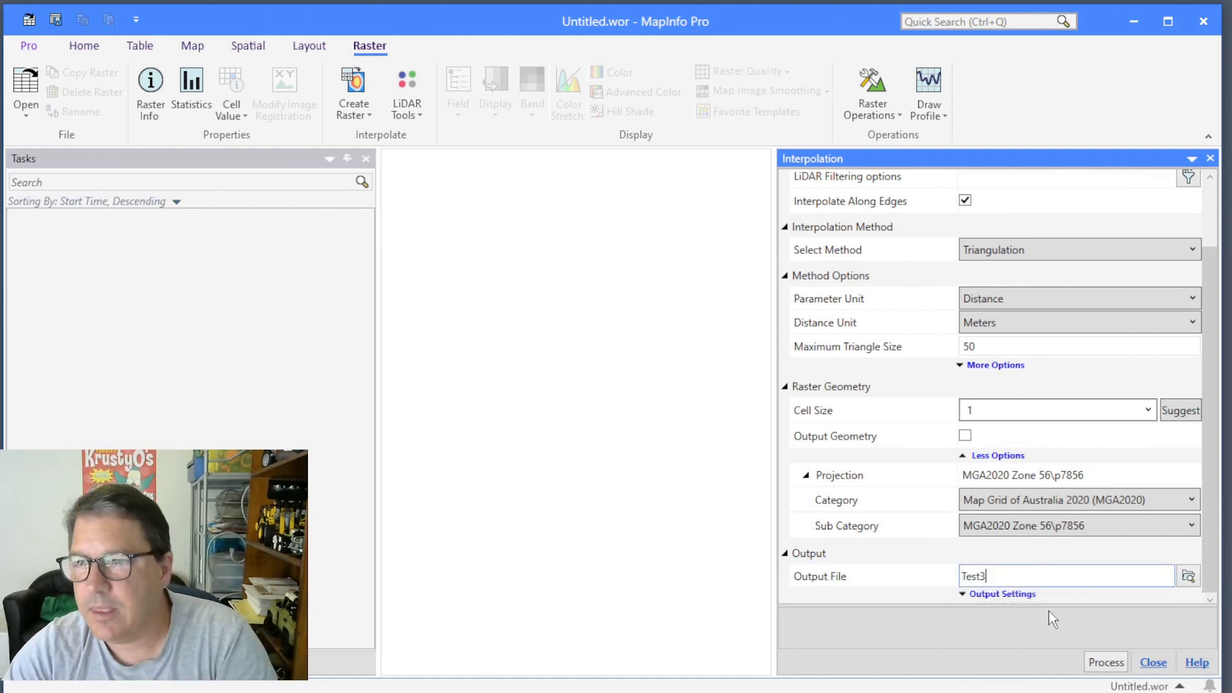
click(1106, 663)
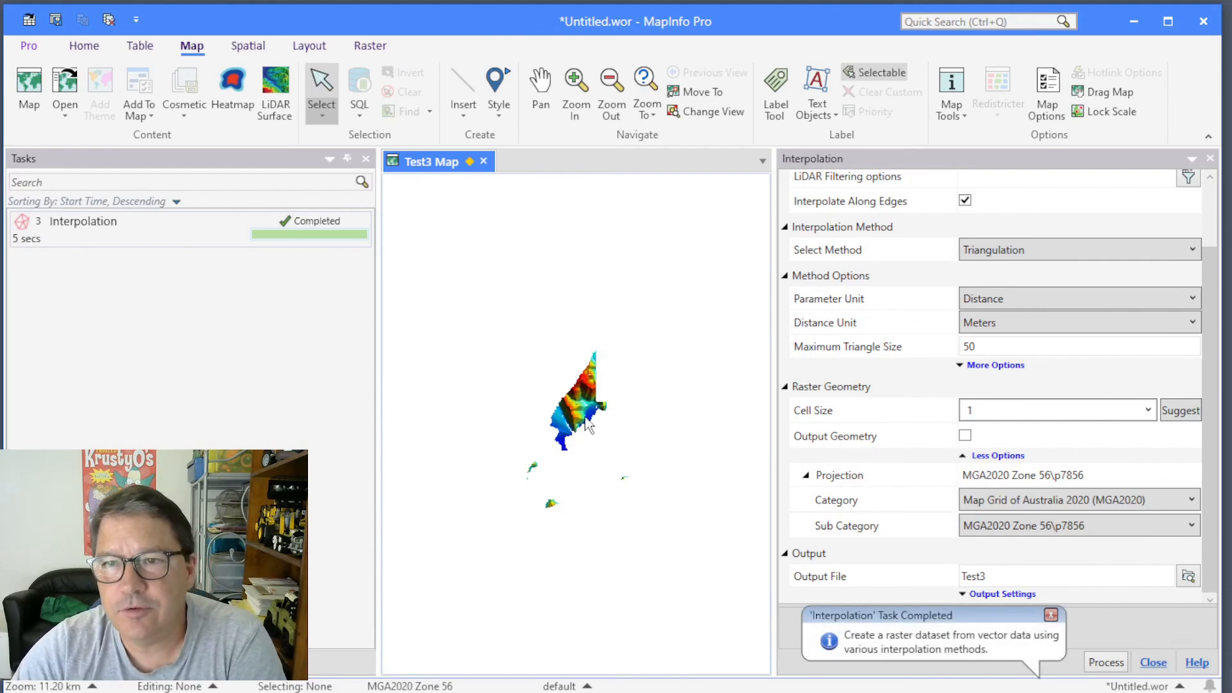
Examine the ridges, the coastal flat and the adjoining seabed of the bay up close in the Test3 raster.
scroll(593, 426, up, 1)
scroll(593, 433, up, 1)
scroll(557, 409, up, 1)
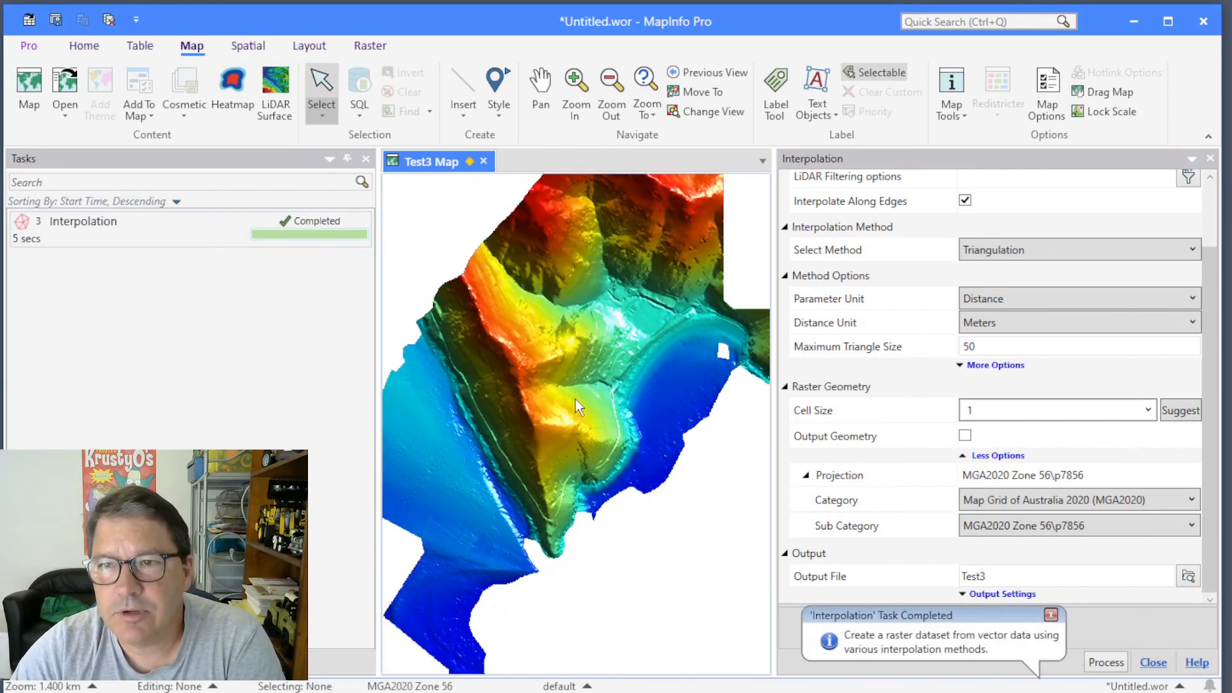
scroll(629, 357, up, 1)
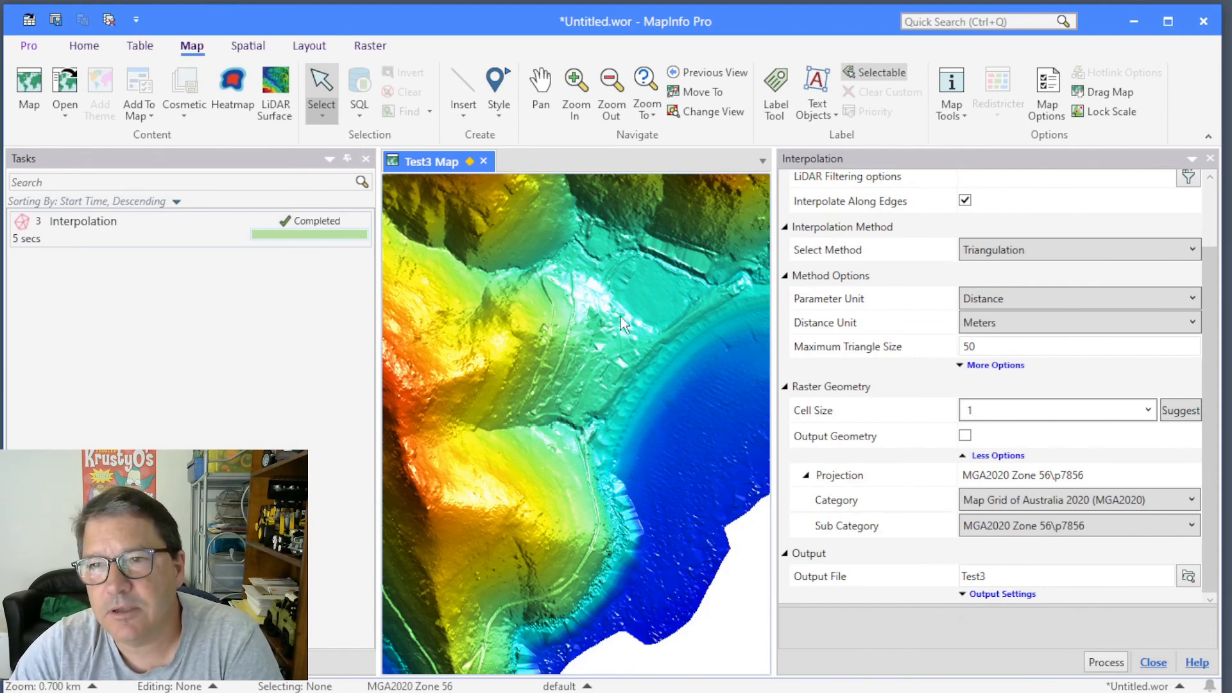
drag(621, 317, 583, 451)
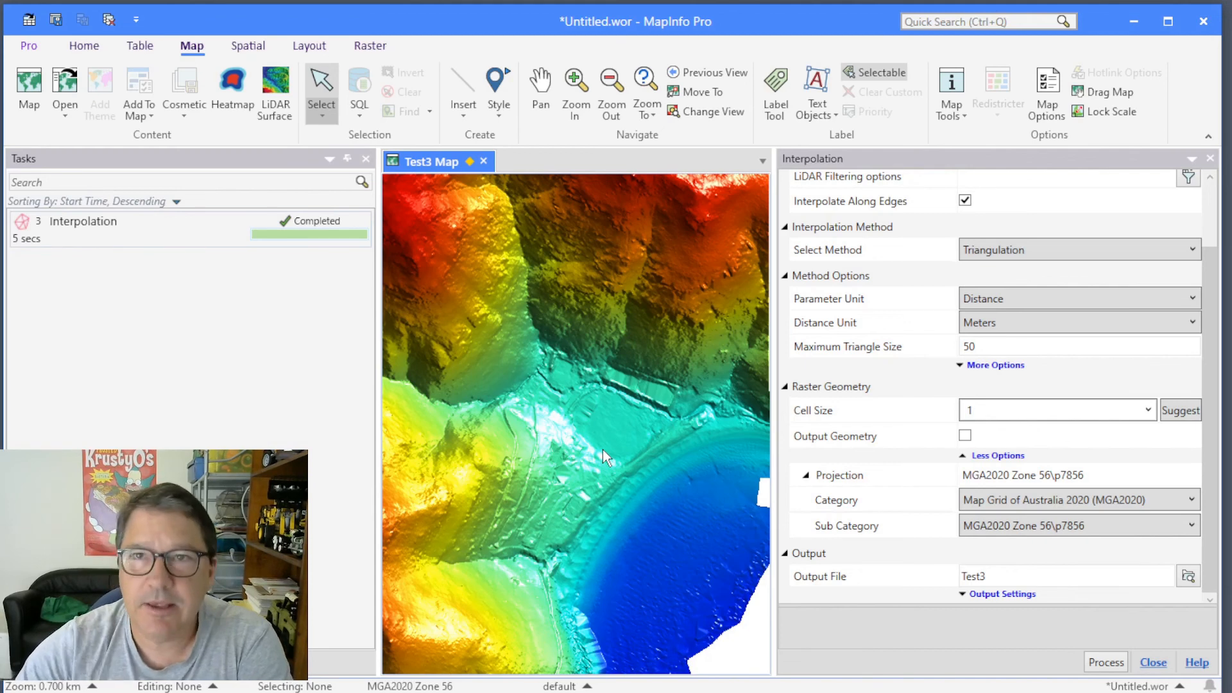
Open the LiDAR Surface analysis to review its standard surfaces, and look through the available raster creation methods.
click(360, 51)
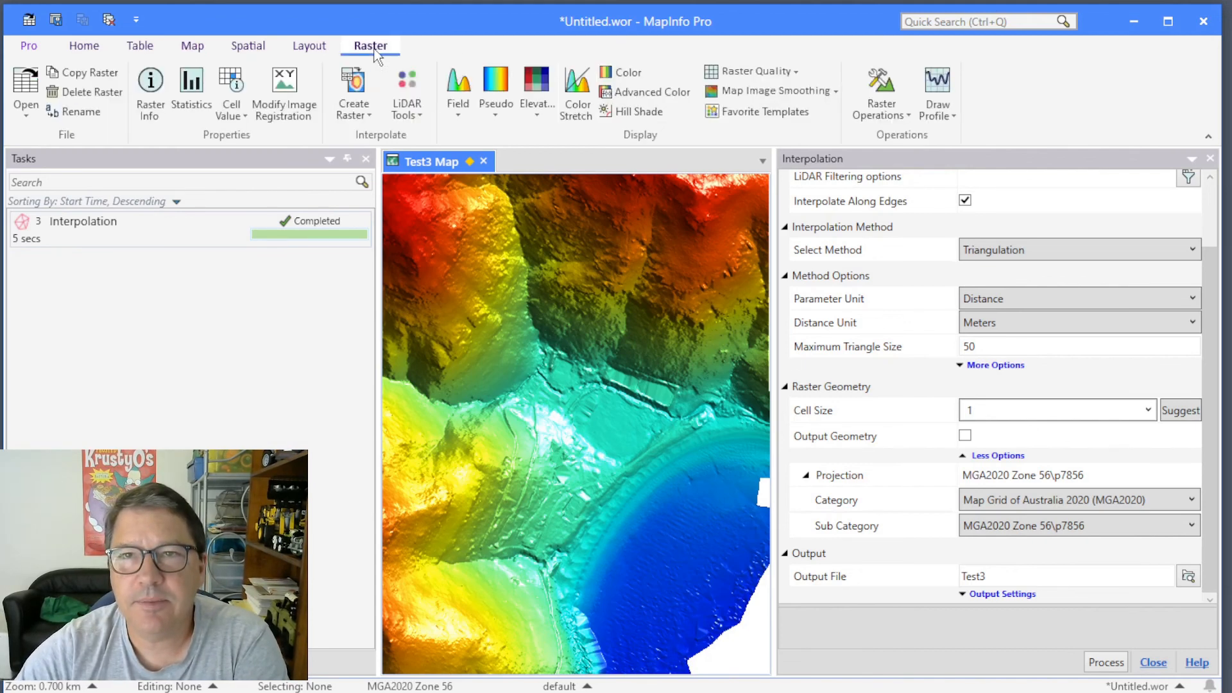
click(418, 105)
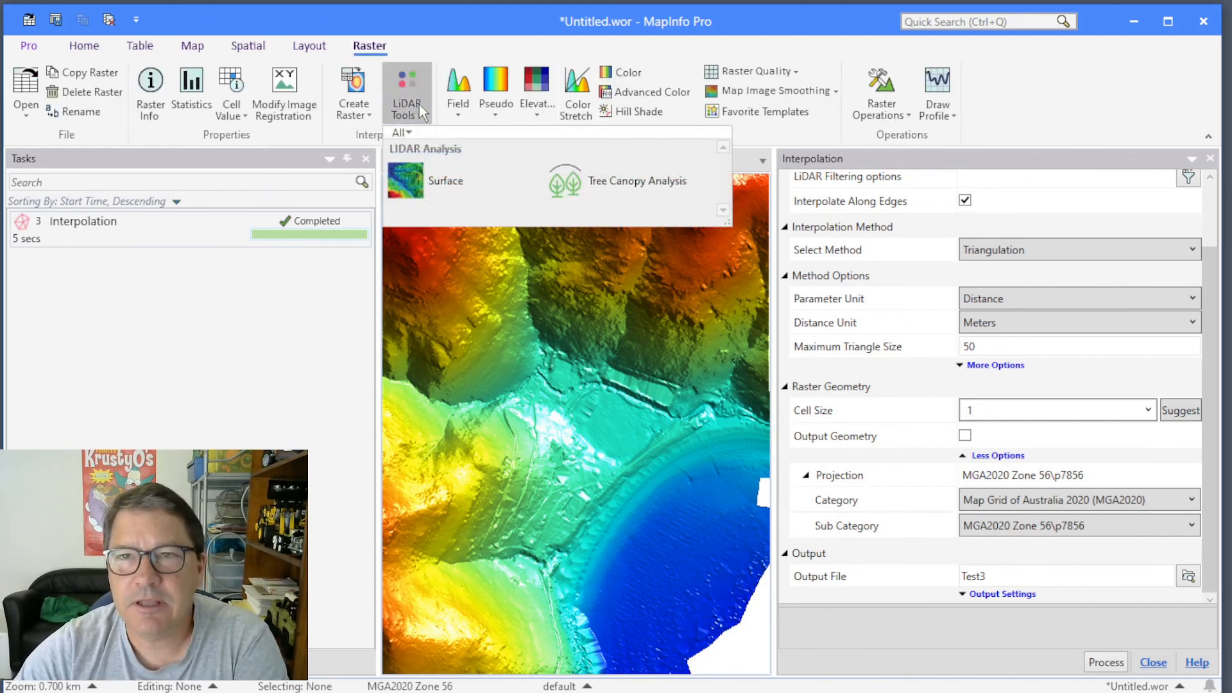
click(424, 181)
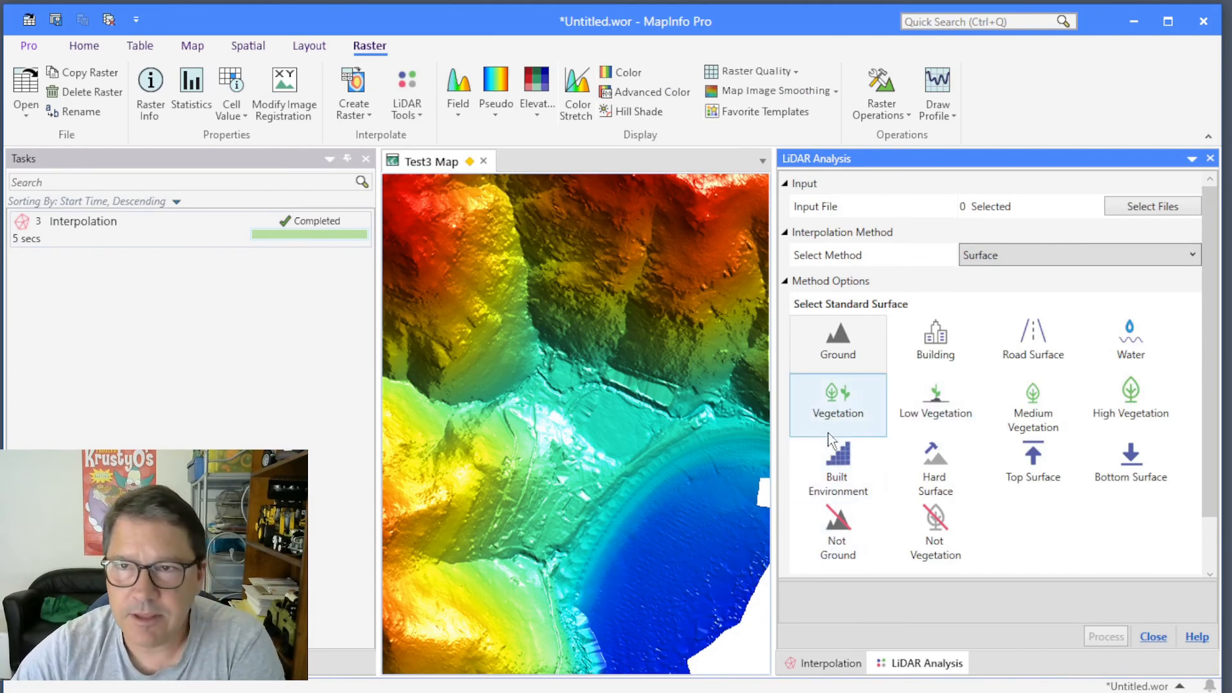
click(353, 110)
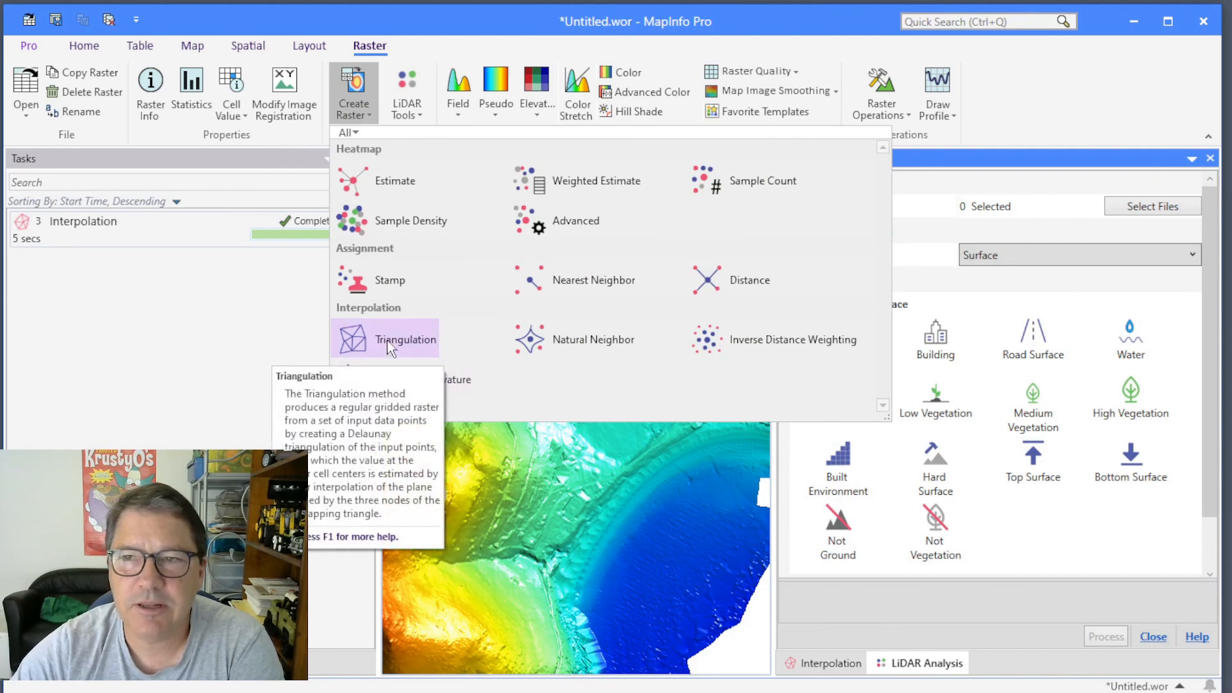
click(1087, 294)
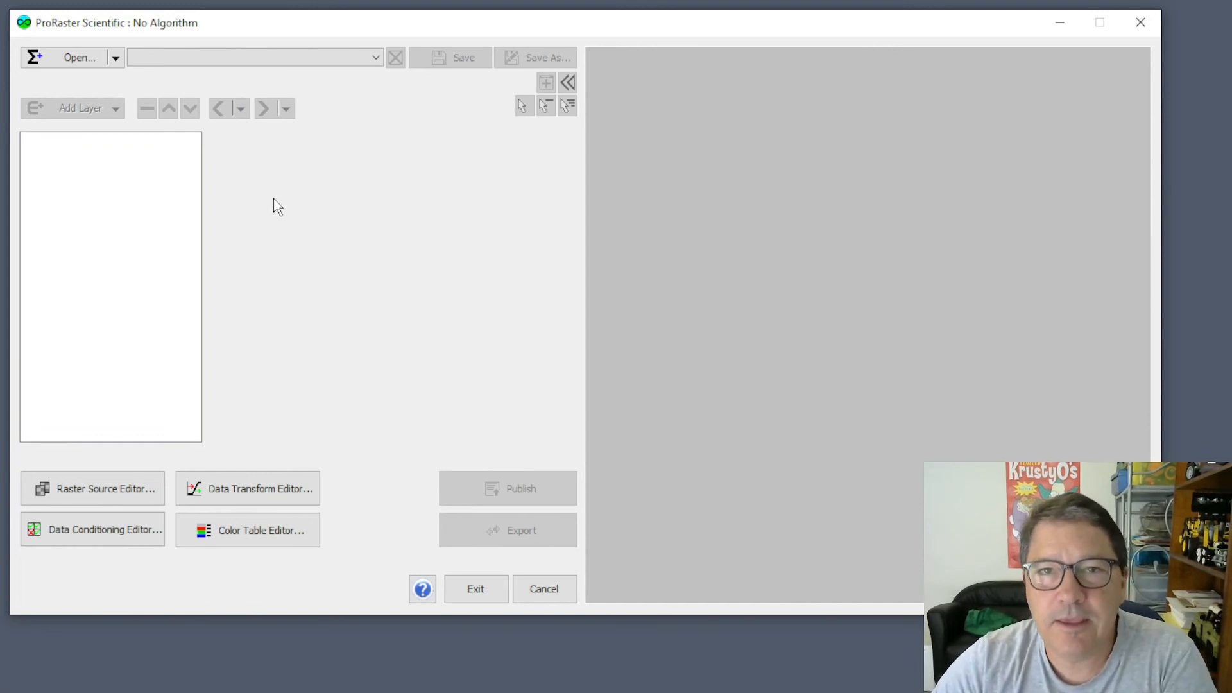
In ProRaster Scientific, create a new algorithm for the raster Grount_T50.mrr from the Council_2008_Terrain_01 Rasters folder.
click(116, 59)
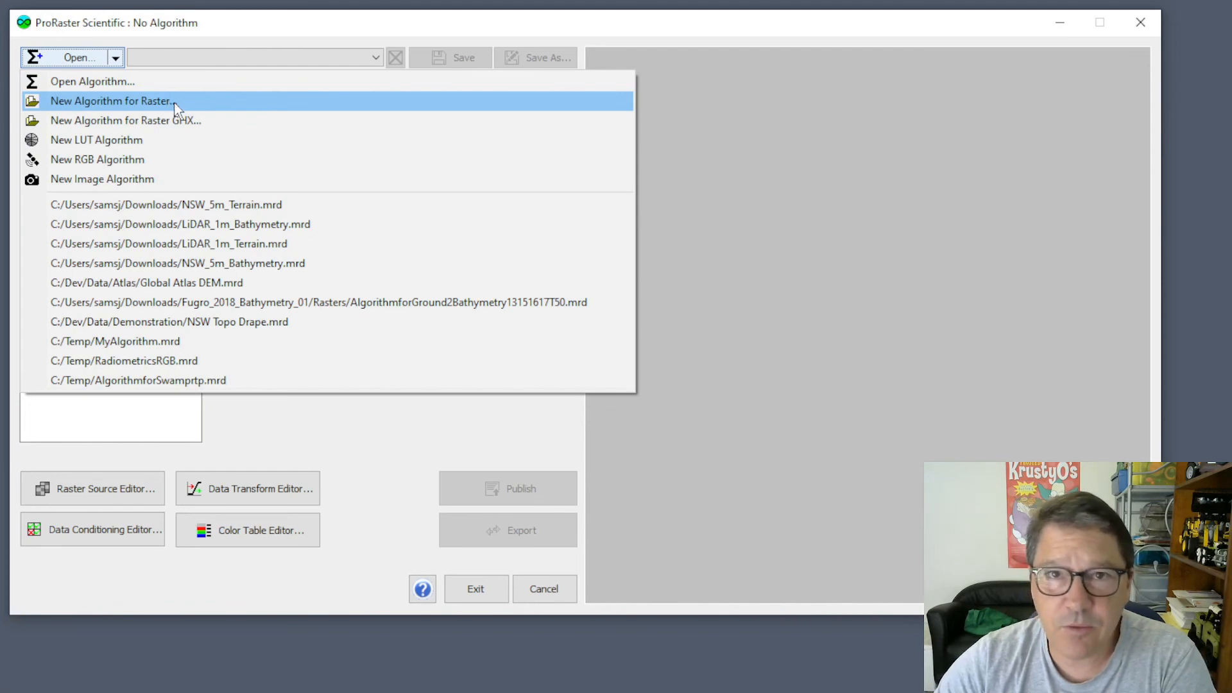
click(133, 103)
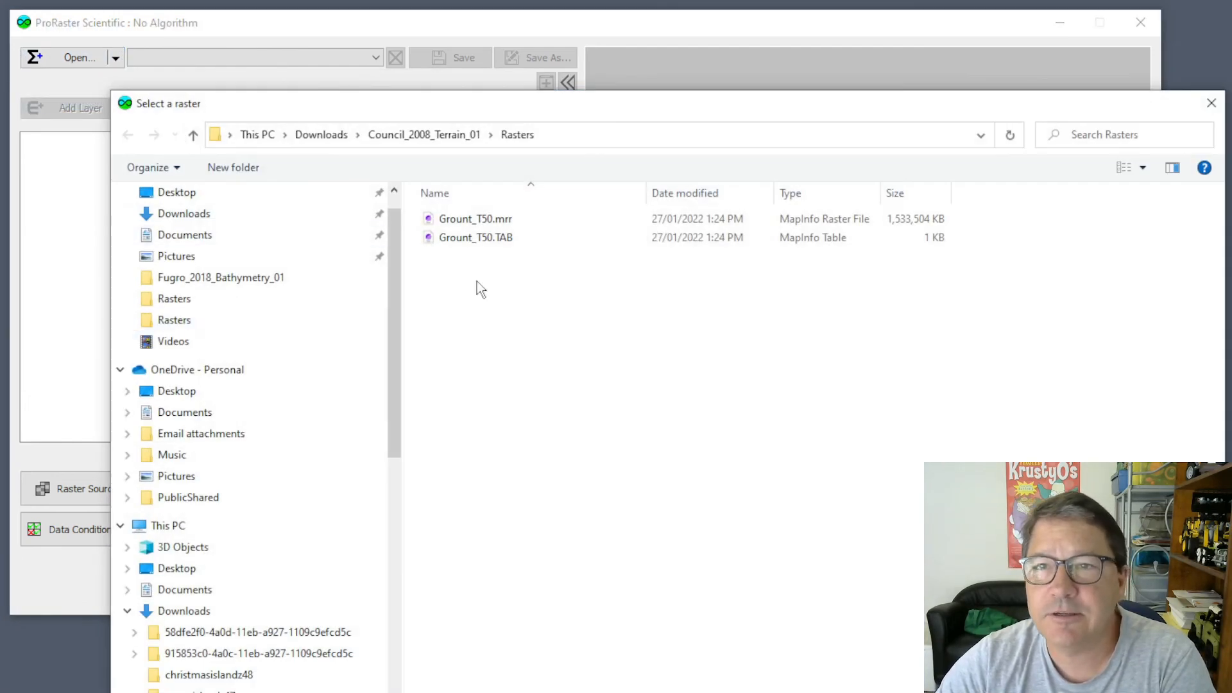
click(486, 219)
double_click(487, 219)
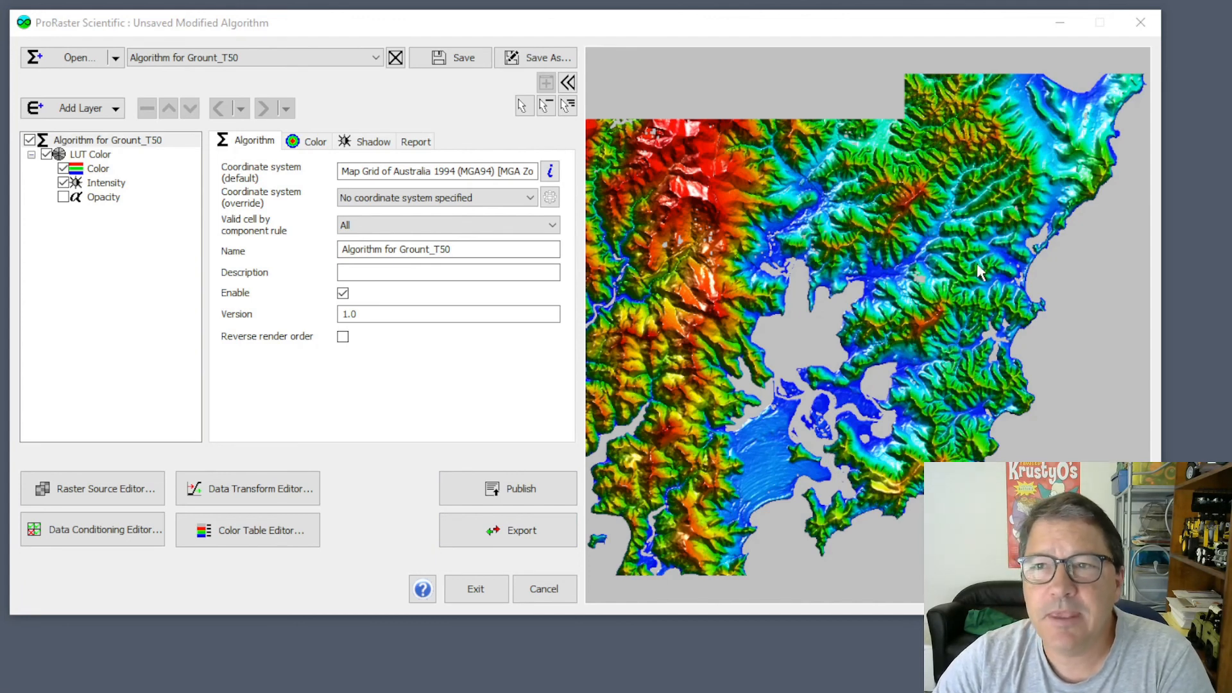
Set the color table of the LUT Color layer's Color component to atlas_intertidalzone.
click(97, 169)
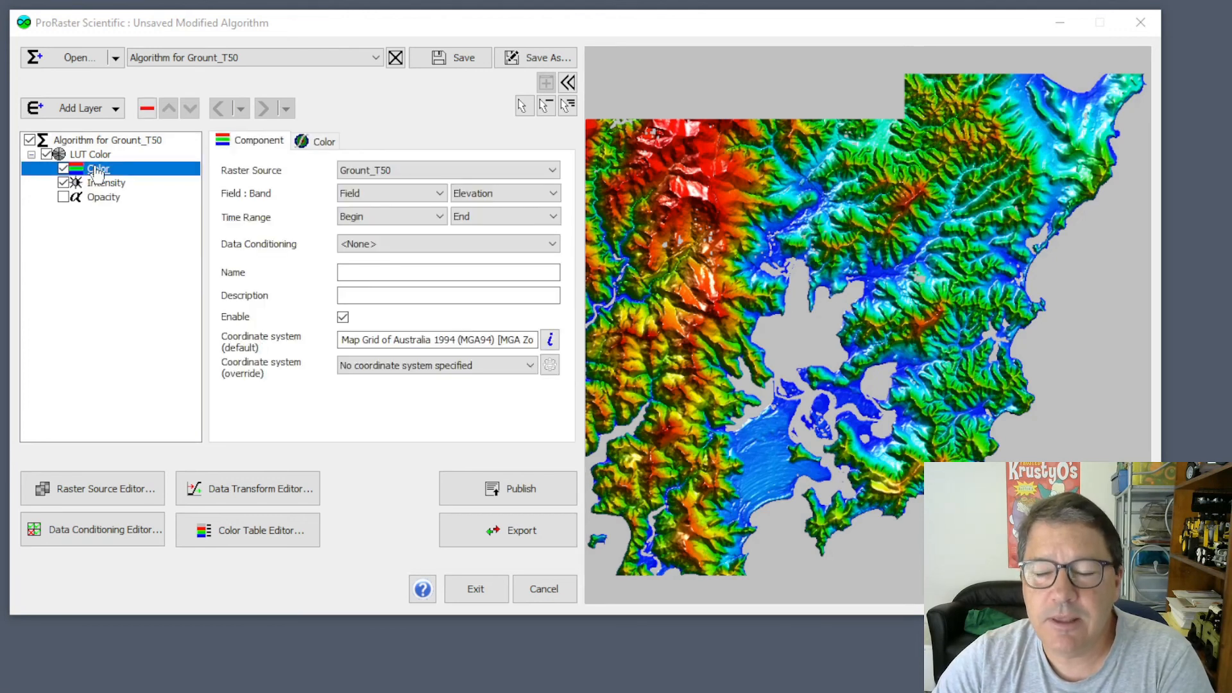
click(328, 142)
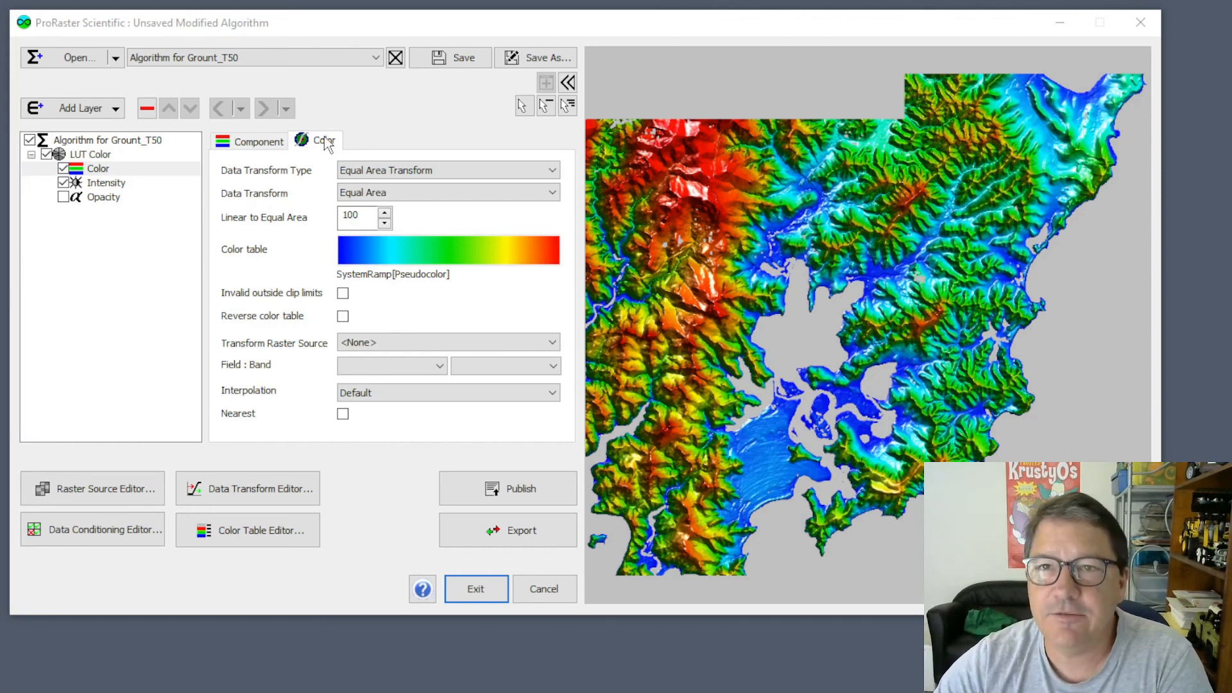
click(524, 250)
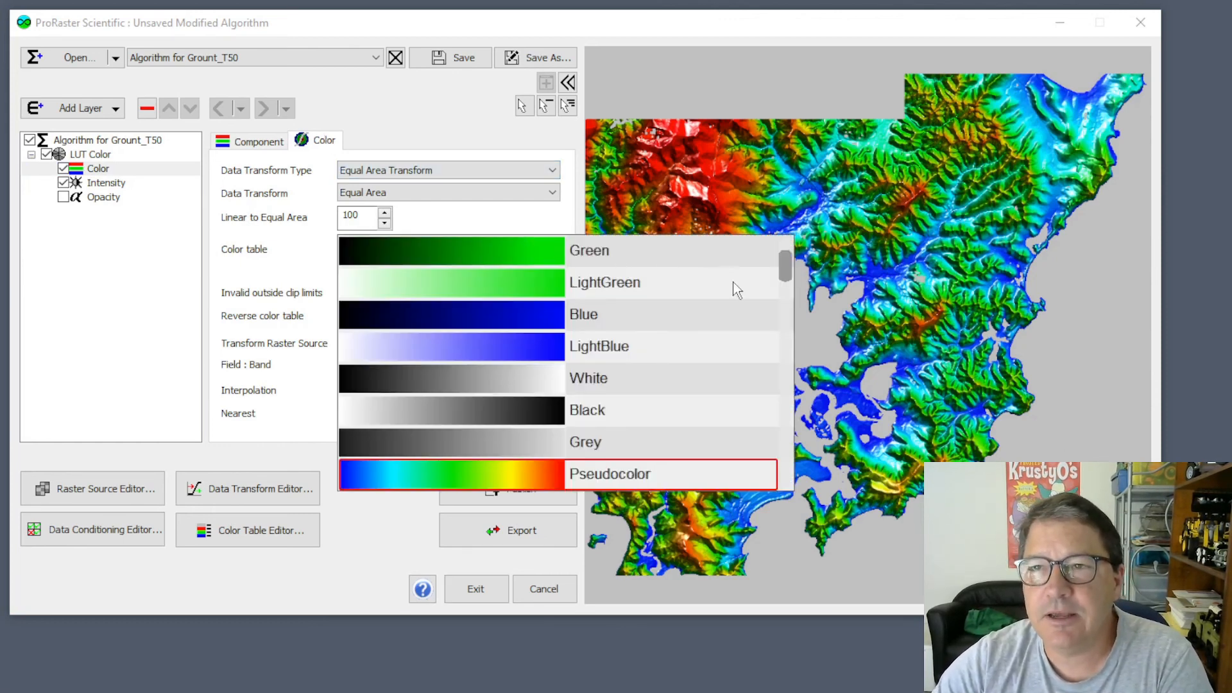
drag(789, 277, 788, 248)
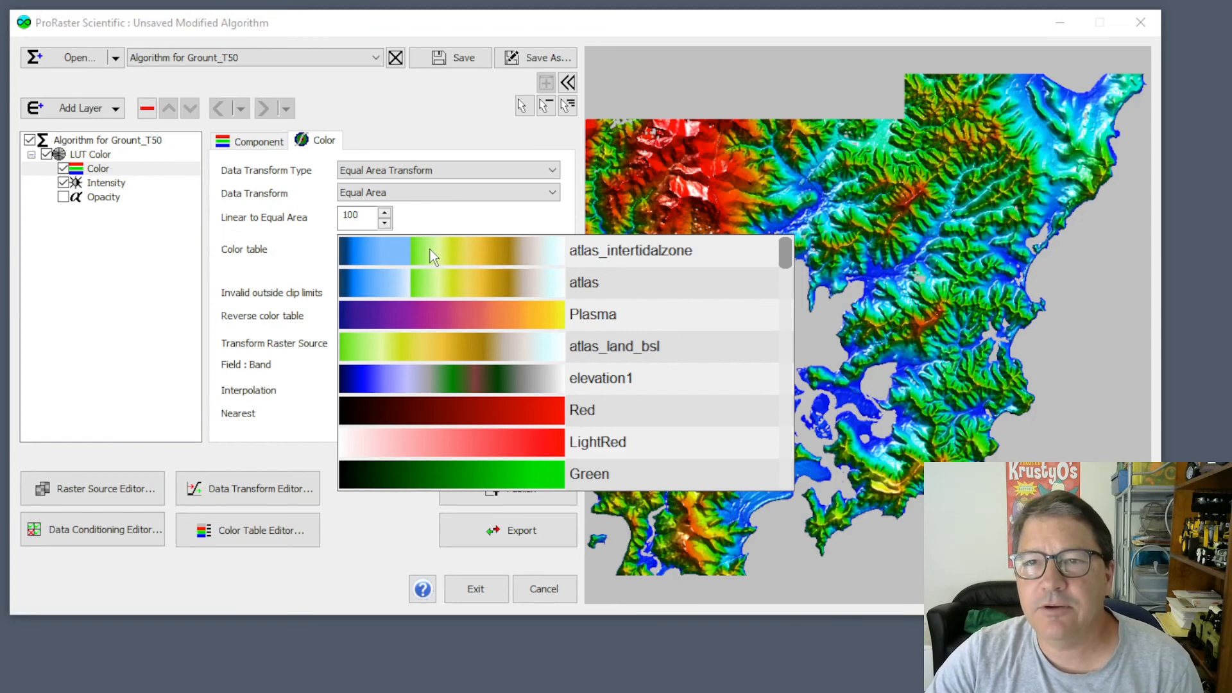
click(454, 249)
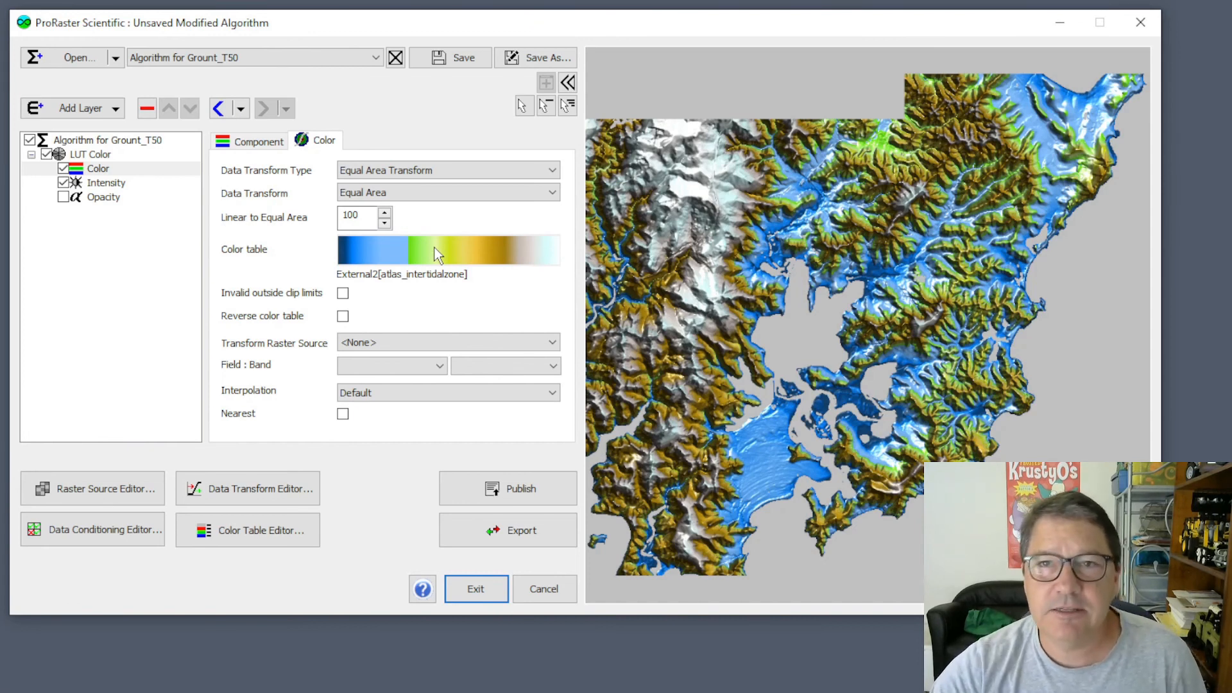
Set the Color component's data transform type to External Folder C:/Dev/Data/LUT/ with the atlas_intertidalzone transform, and inspect the low-lying coast.
click(457, 171)
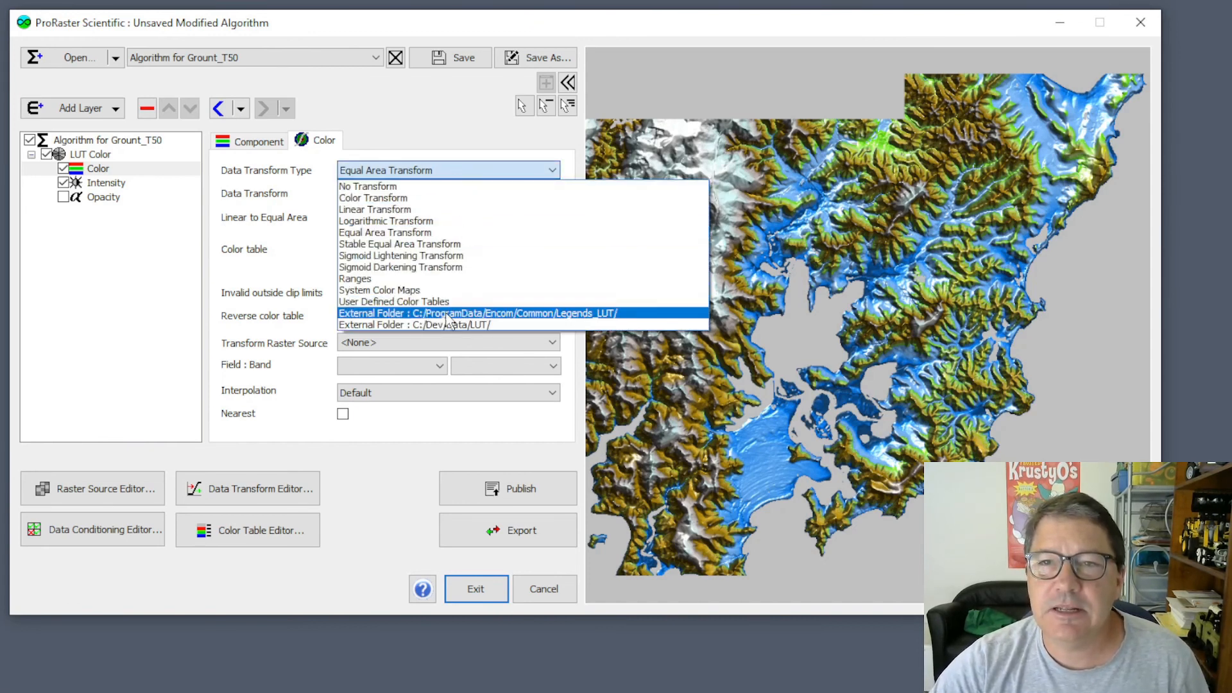
click(449, 326)
click(440, 193)
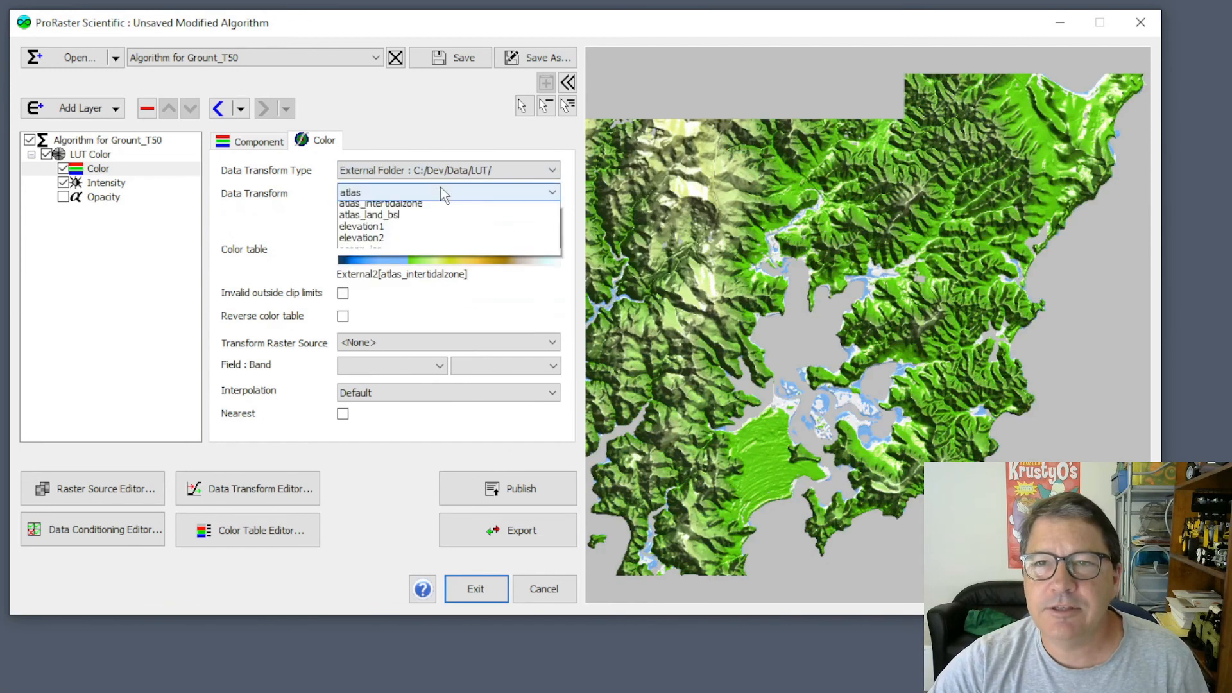
click(436, 222)
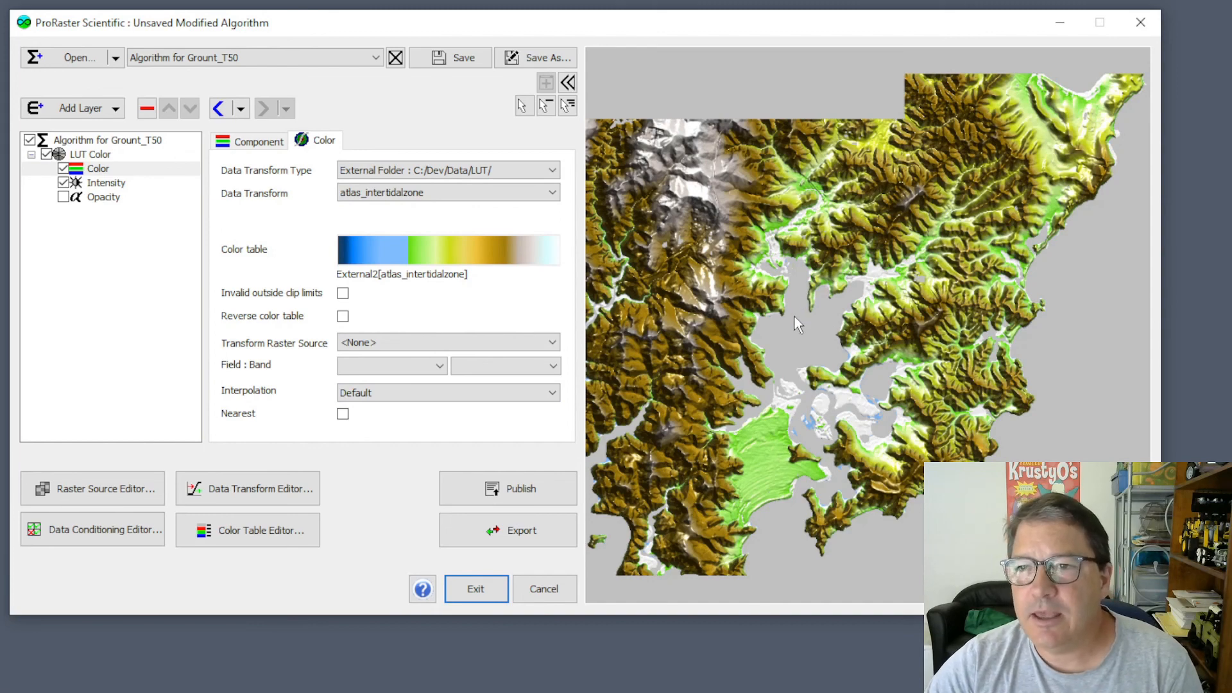
scroll(815, 430, up, 5)
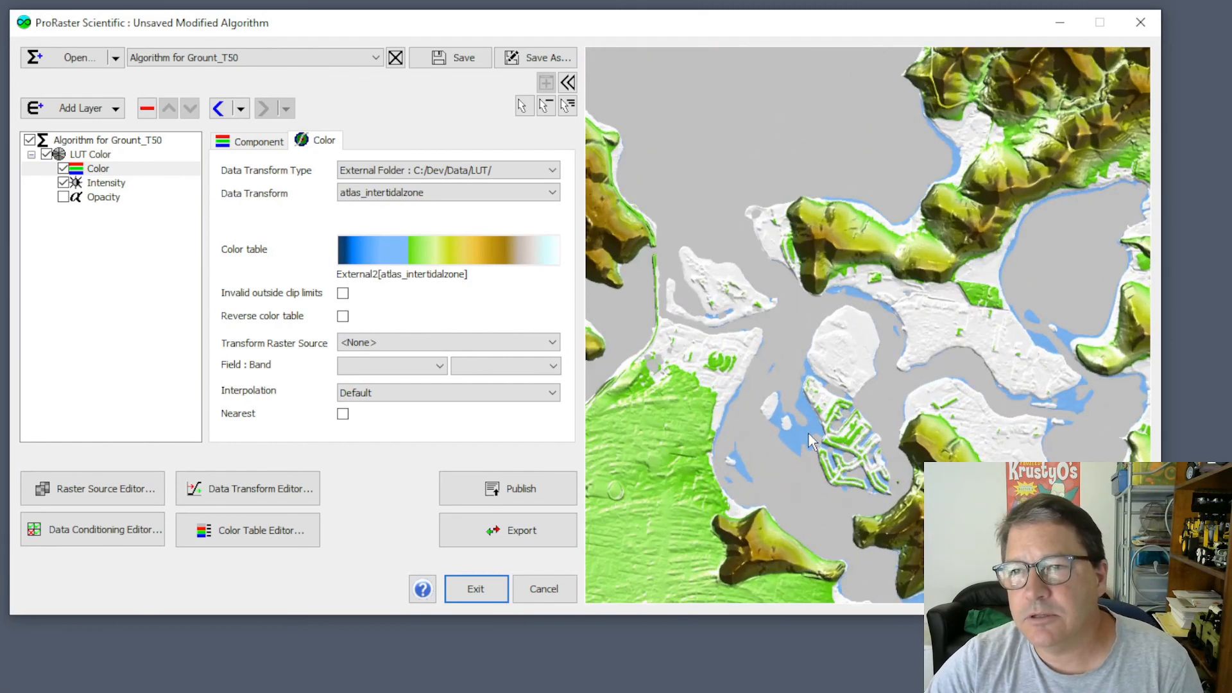
scroll(810, 429, down, 1)
scroll(818, 425, down, 5)
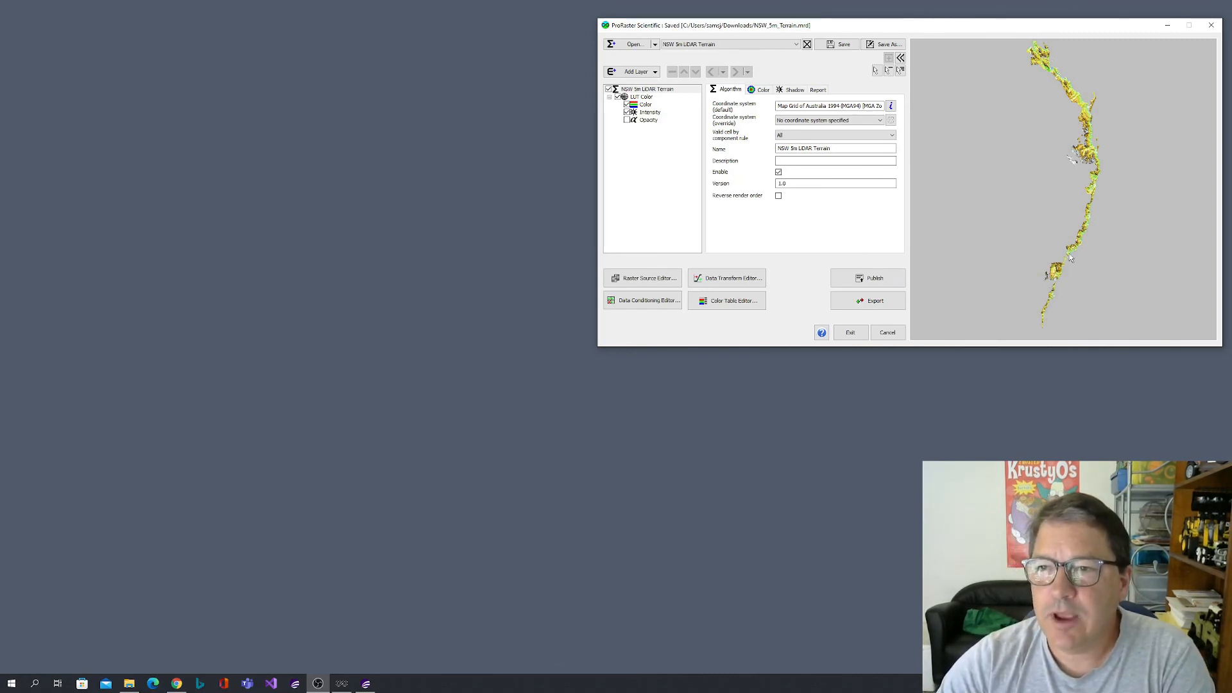
Preview the Central Coast 1m LiDAR Terrain algorithm and return to the NSW 5m LiDAR Terrain algorithm.
click(727, 44)
click(719, 57)
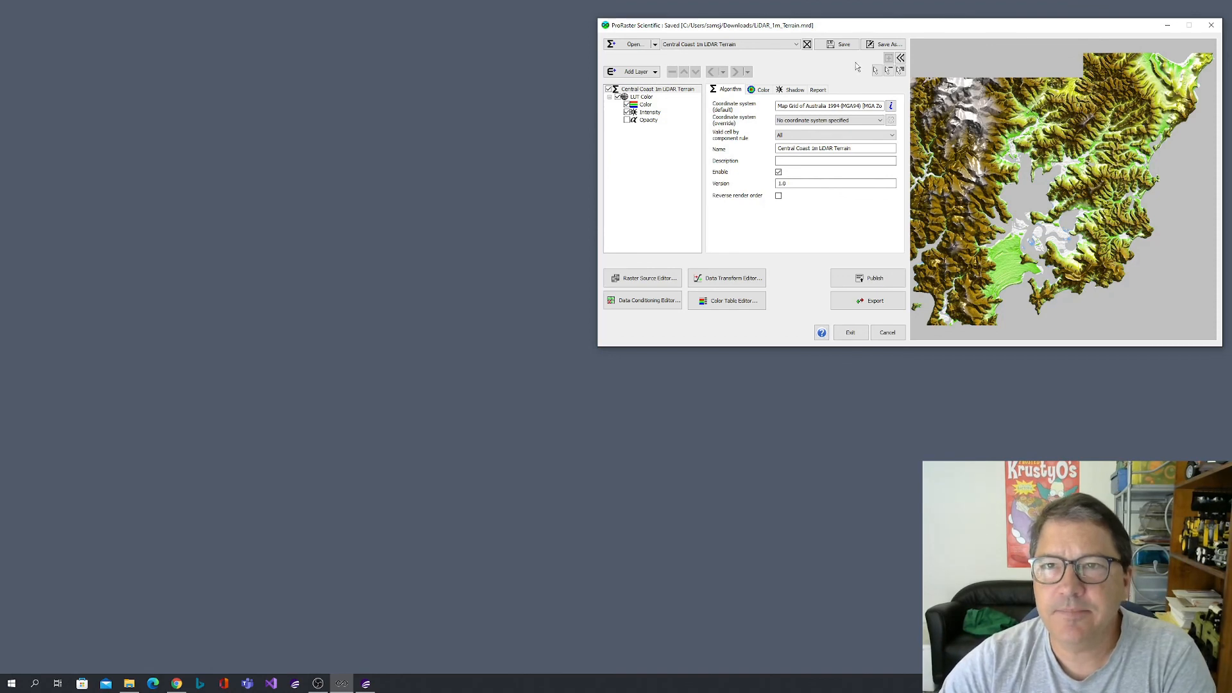
click(749, 45)
click(798, 55)
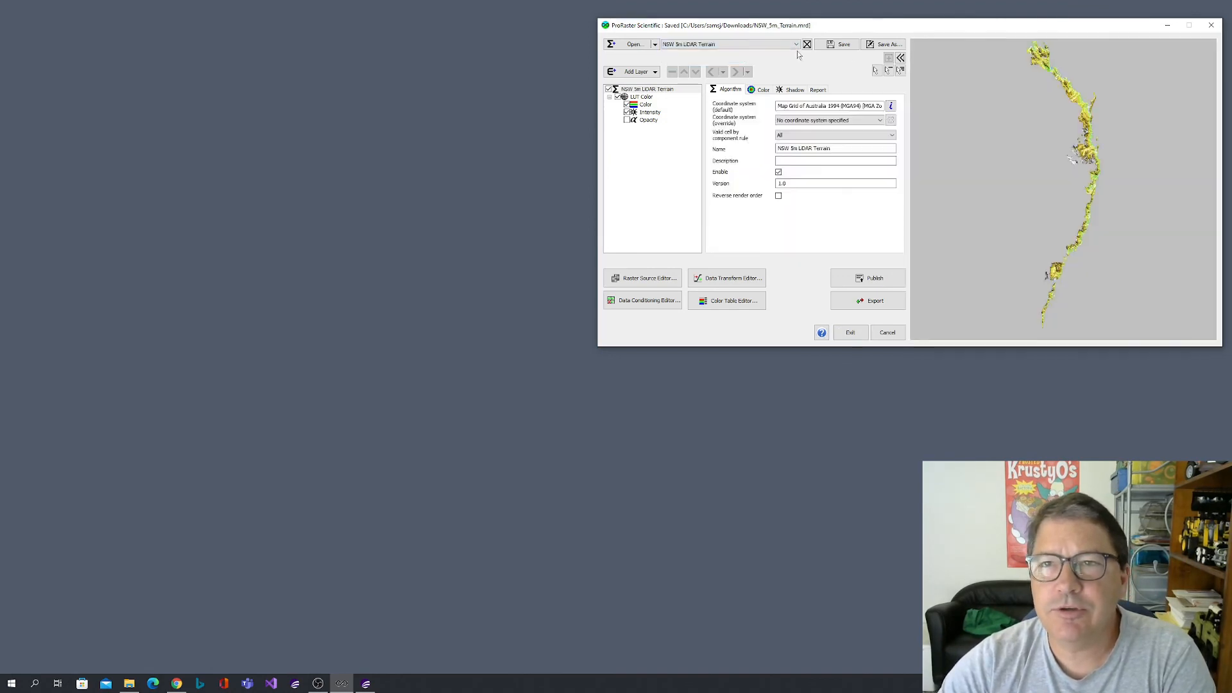
Collapse the map preview and move the compact ProRaster Scientific window aside on the desktop.
click(901, 58)
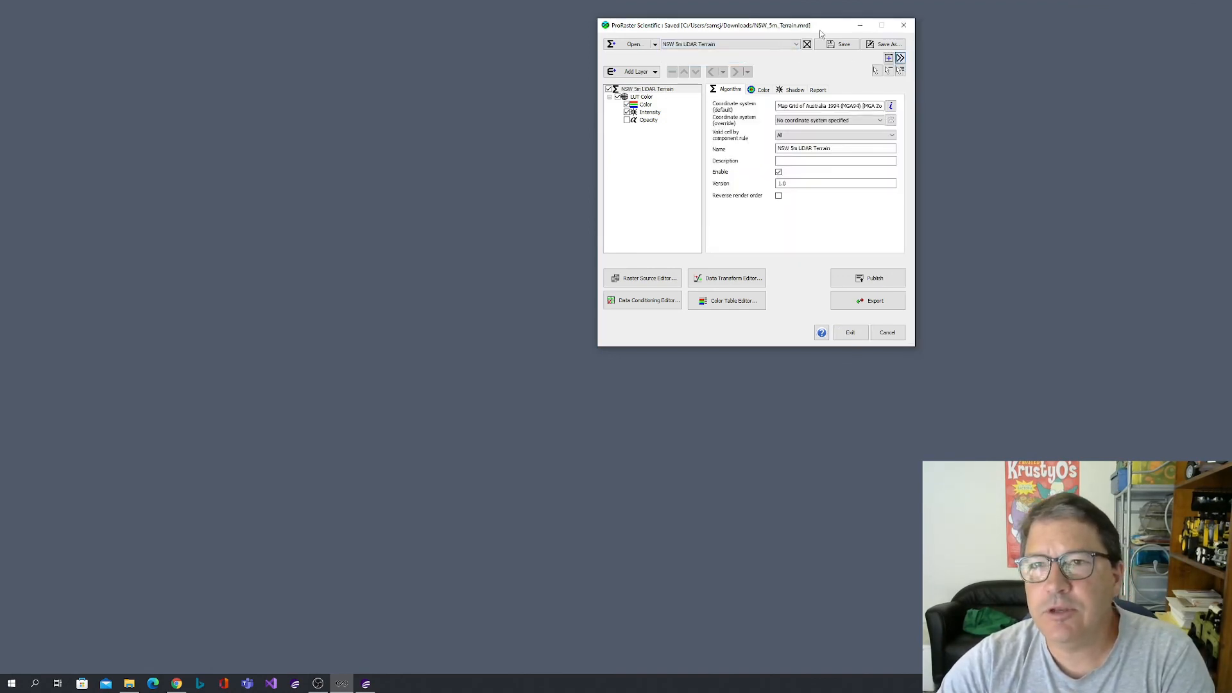
drag(780, 29, 985, 56)
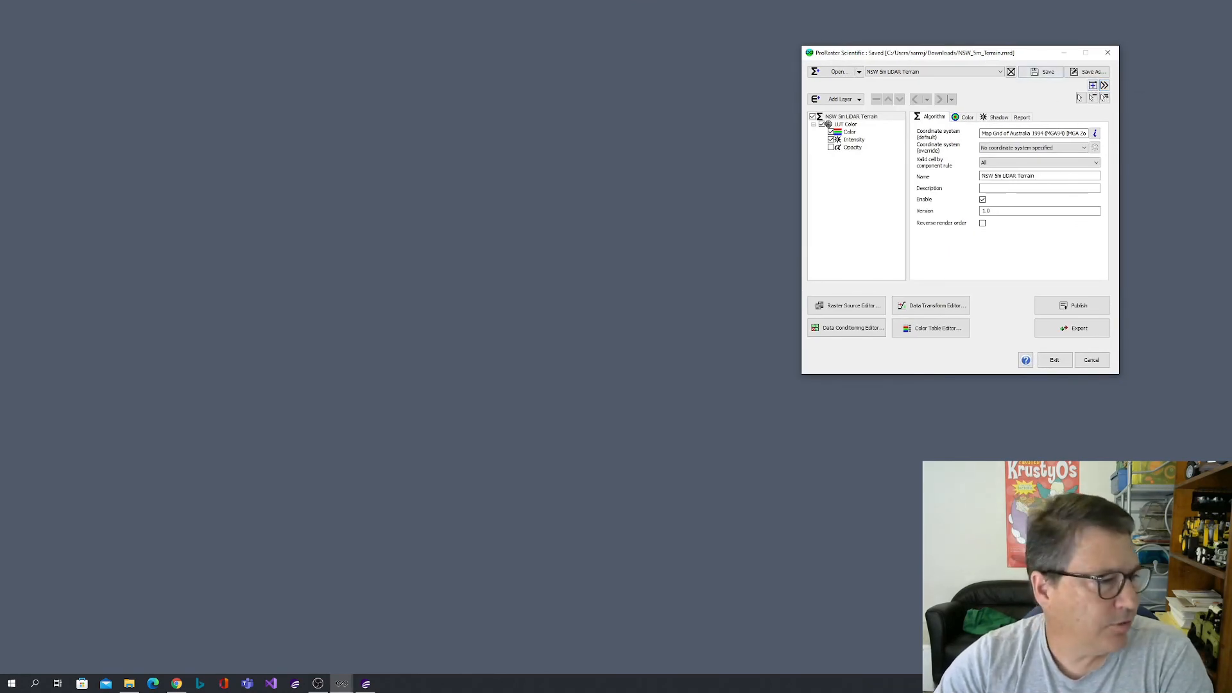
Open a separate preview window for the NSW 5m LiDAR Terrain algorithm and dock it to the left half of the desktop.
click(1103, 97)
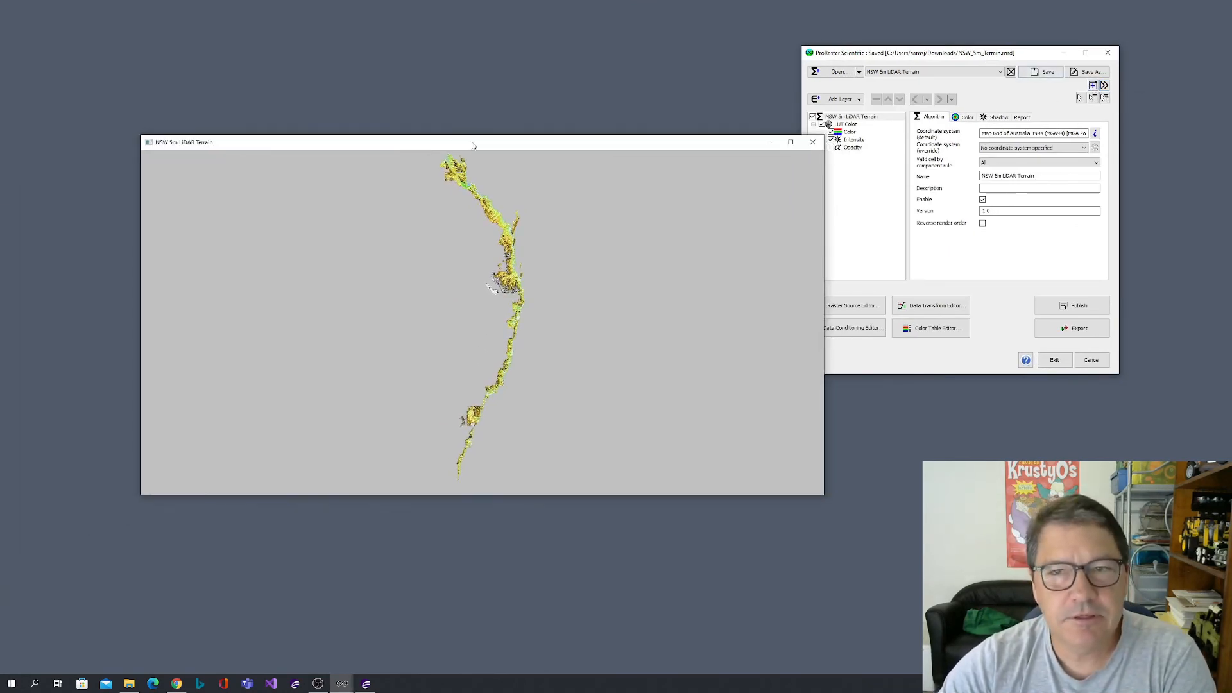
drag(472, 145, 2, 181)
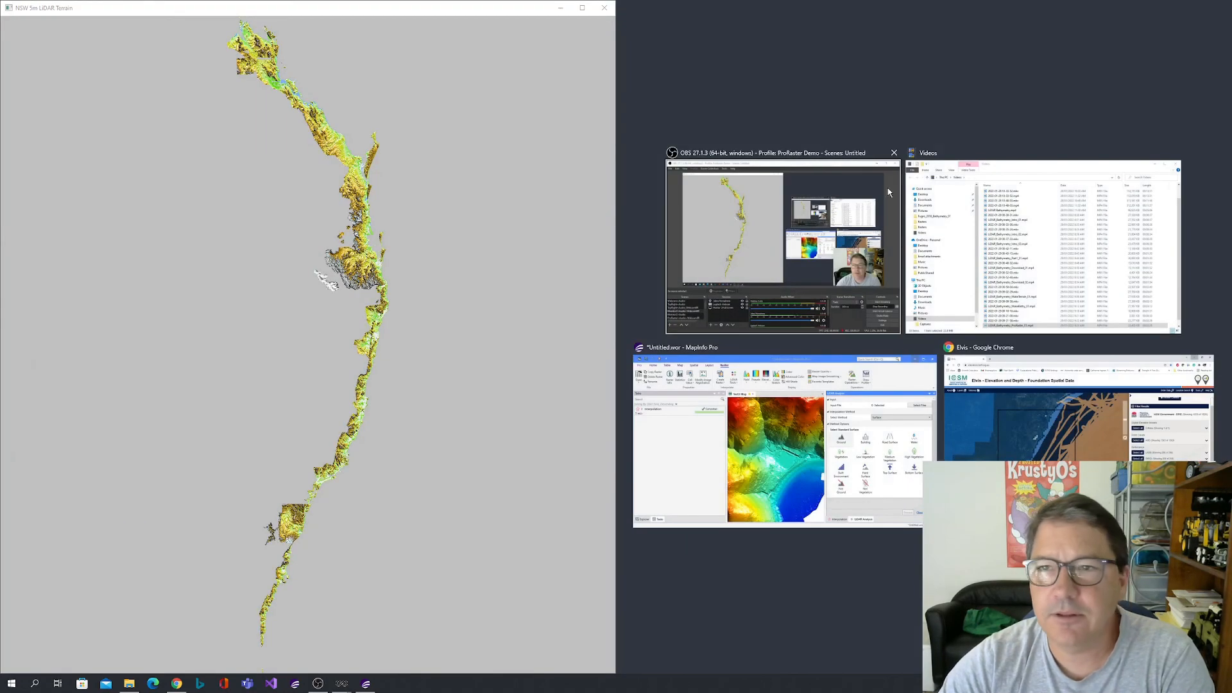
click(342, 685)
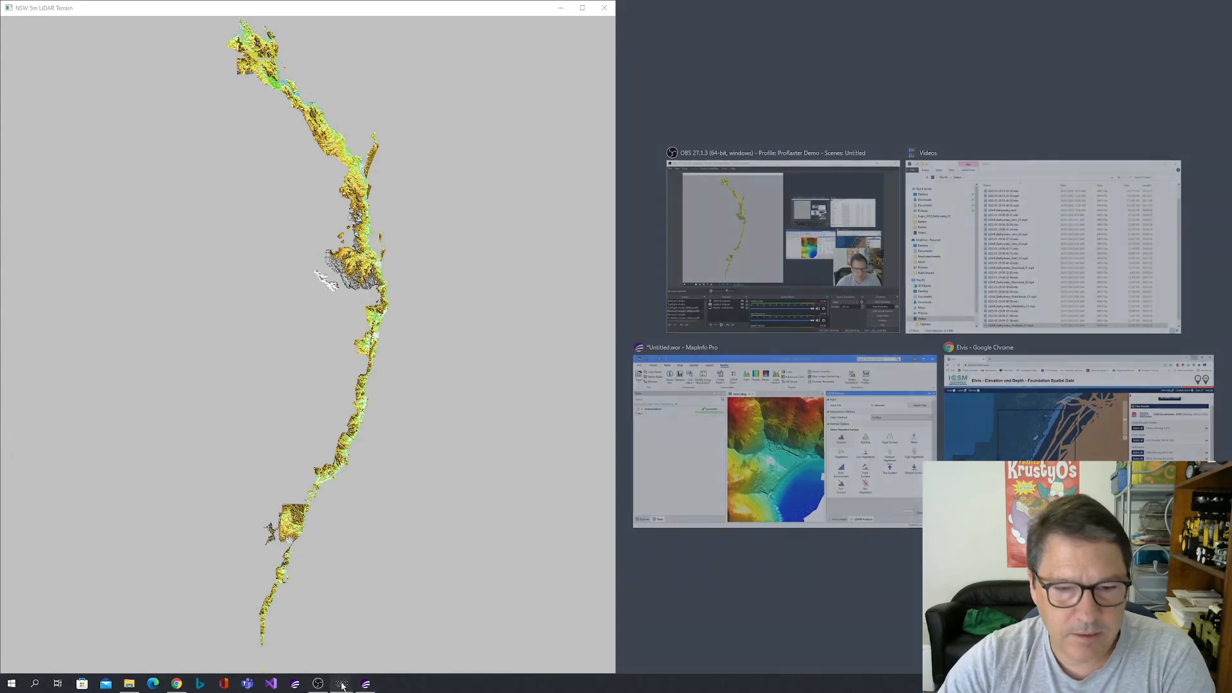
Switch to the Central Coast 1m LiDAR Terrain algorithm and open its preview window docked on the right half of the desktop.
click(930, 73)
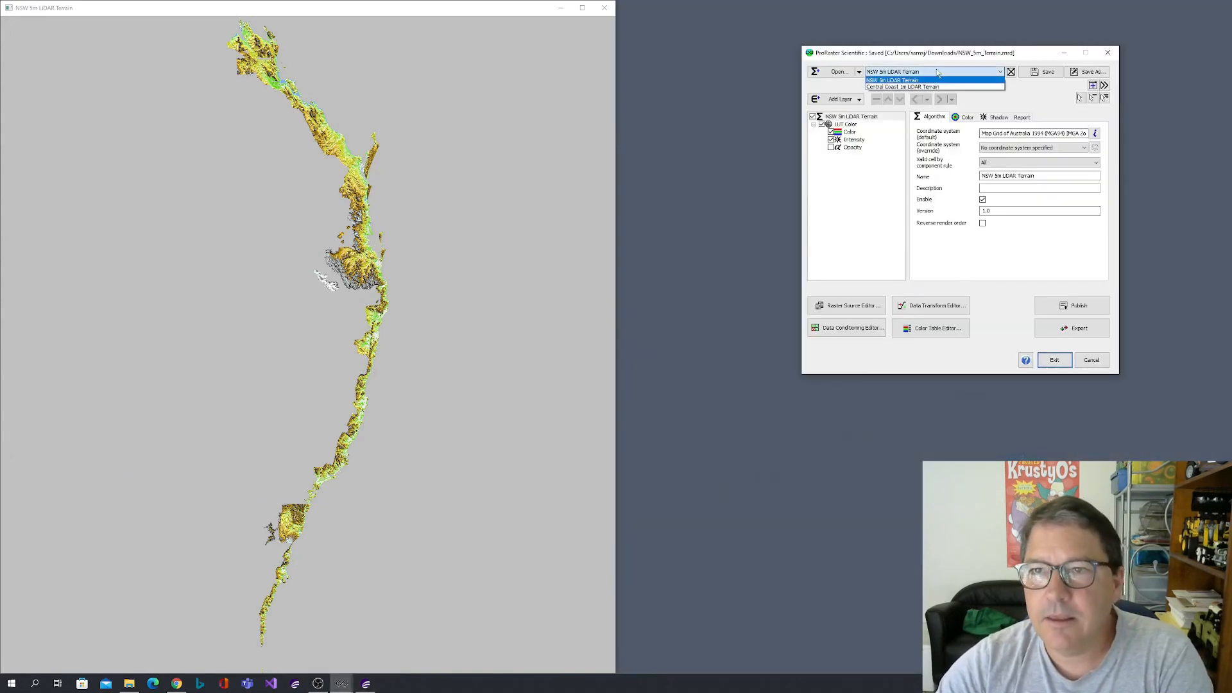
click(930, 86)
click(1105, 87)
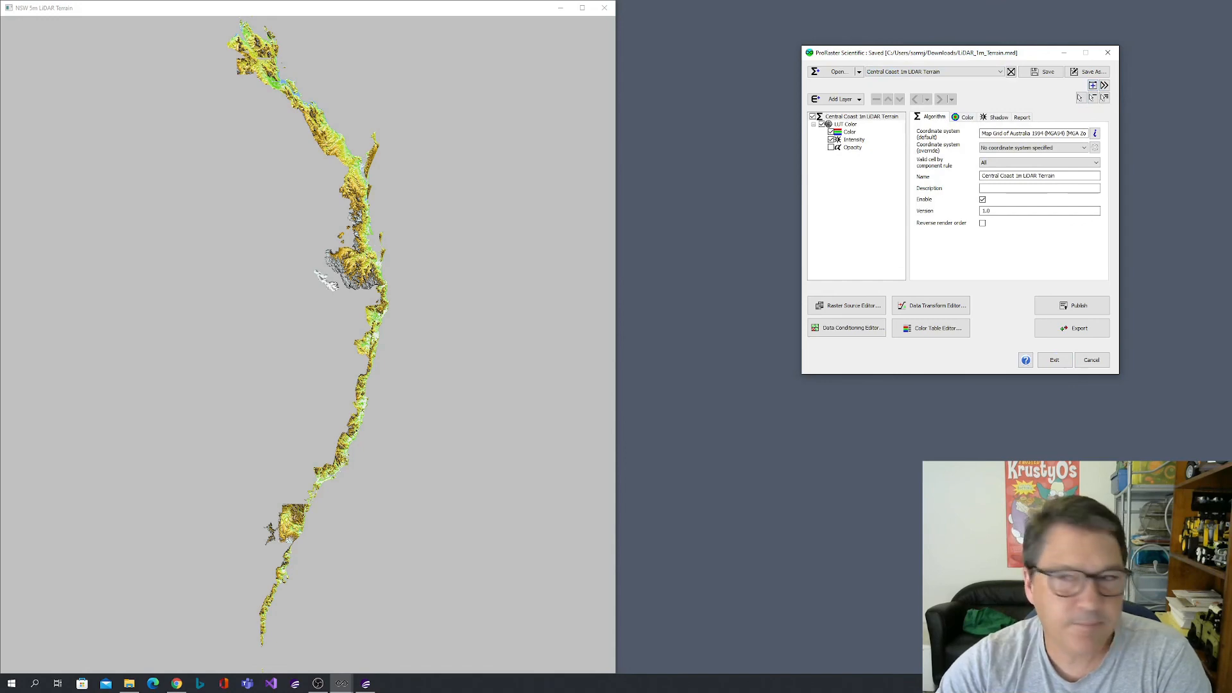
drag(842, 200, 1229, 215)
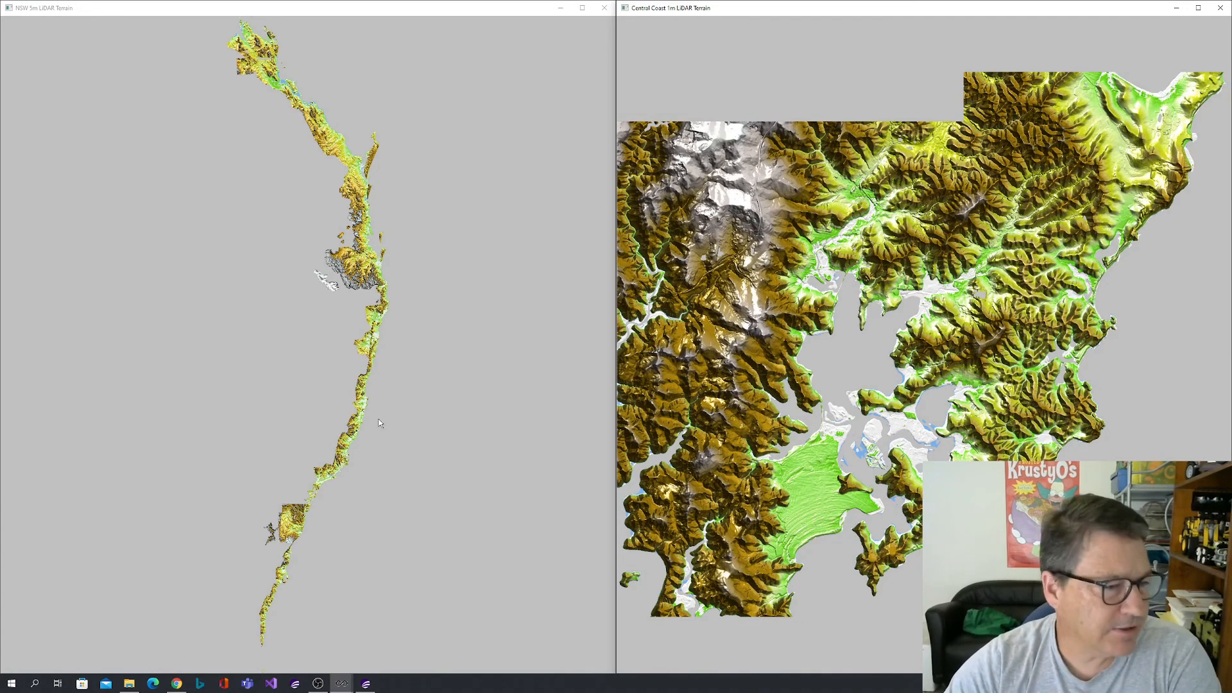
Examine the Central Coast area of the NSW 5m LiDAR Terrain at an extent similar to the 1m terrain preview.
drag(292, 524, 343, 321)
scroll(353, 318, up, 8)
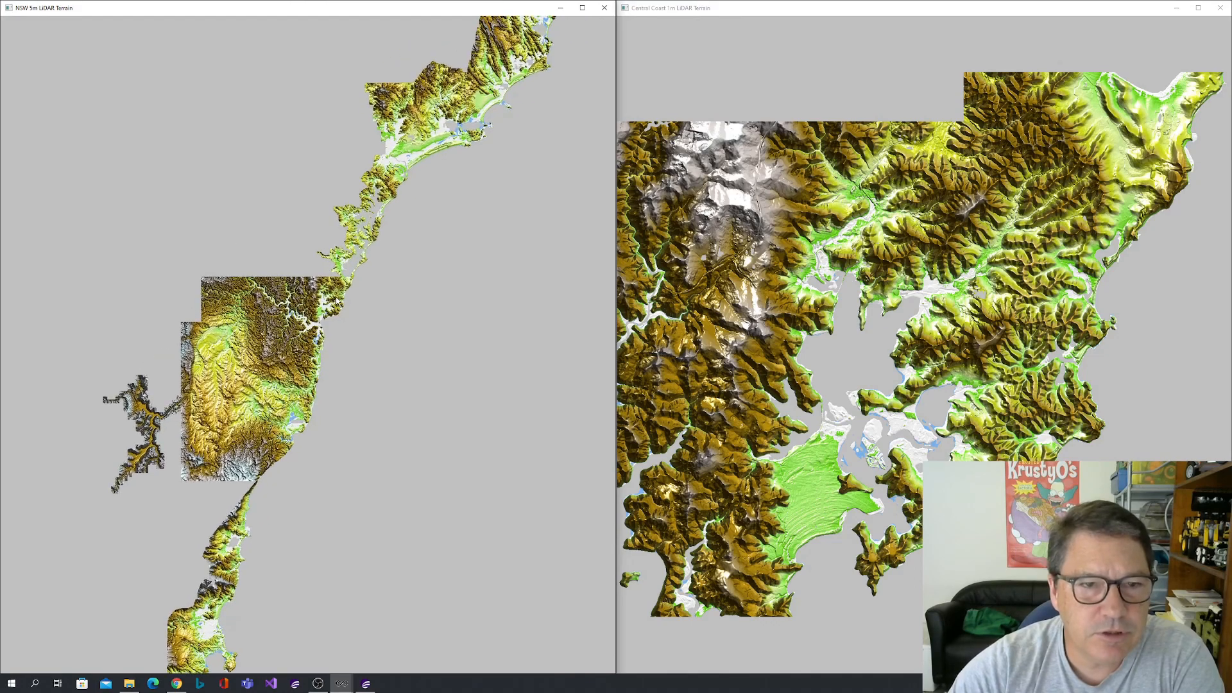
scroll(327, 303, up, 10)
scroll(326, 300, up, 1)
drag(327, 303, 382, 340)
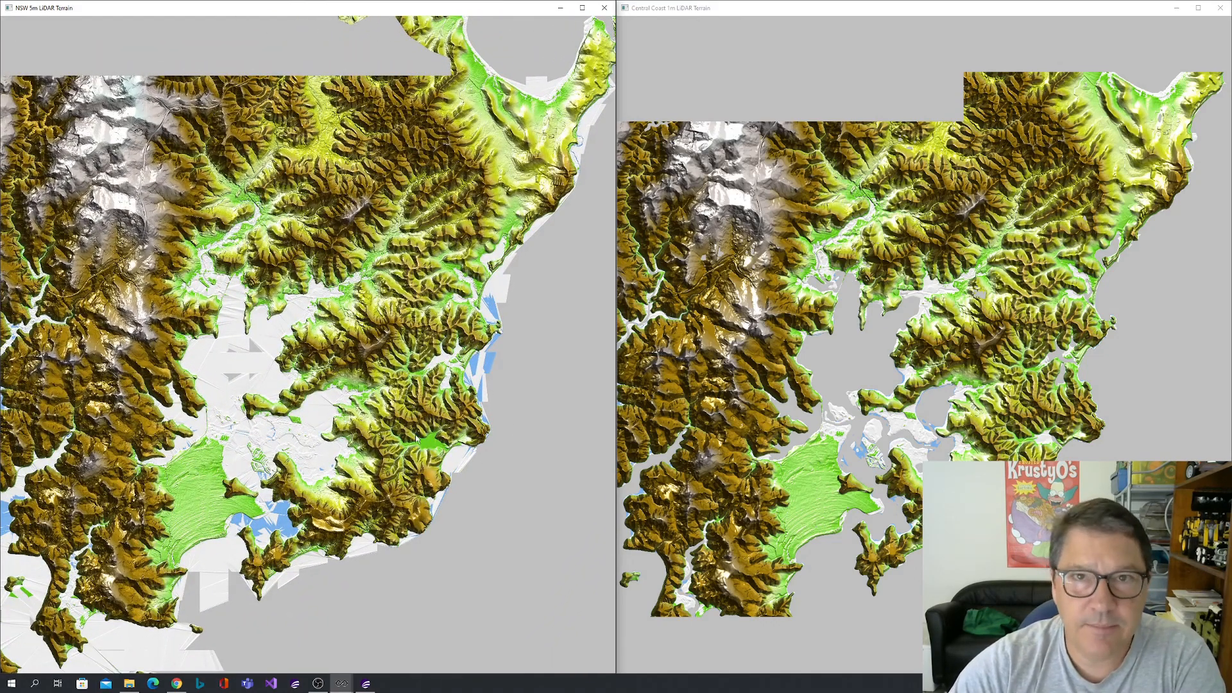
mouse_move(418, 440)
mouse_down()
mouse_move(433, 422)
mouse_move(424, 448)
mouse_up()
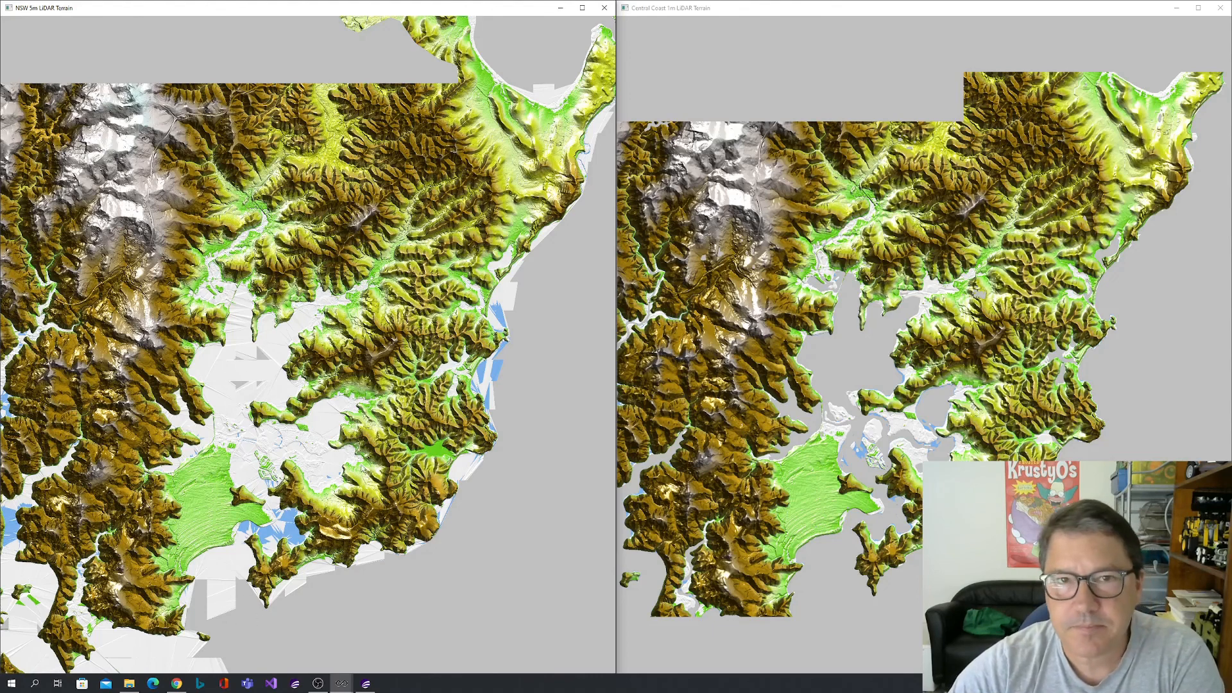
Compare the fine hillside and street detail inland of the northeastern bay in the 5m and 1m terrain previews.
scroll(507, 152, up, 5)
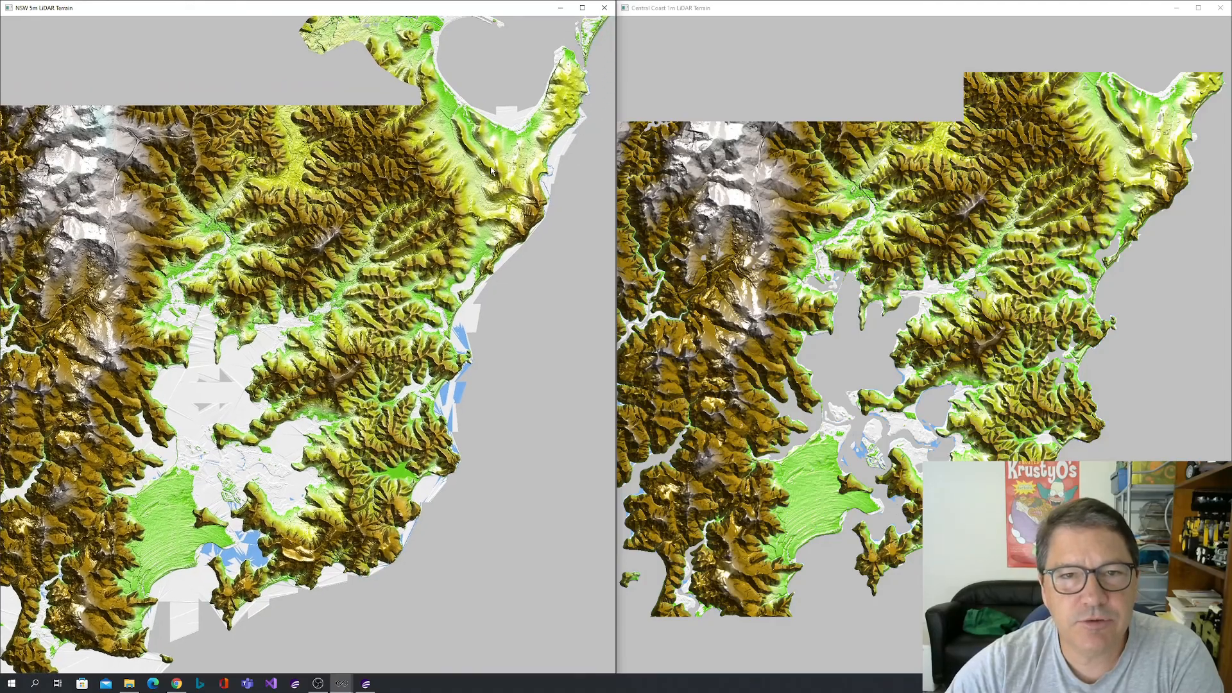
scroll(493, 171, up, 5)
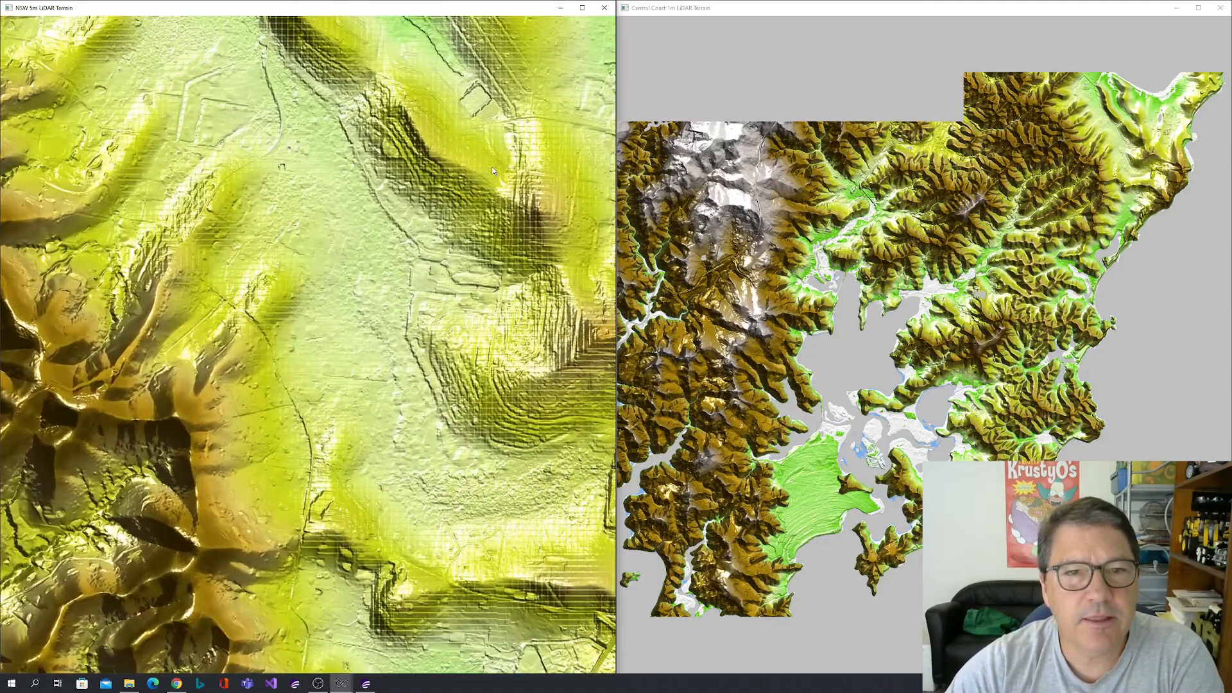
scroll(415, 199, up, 4)
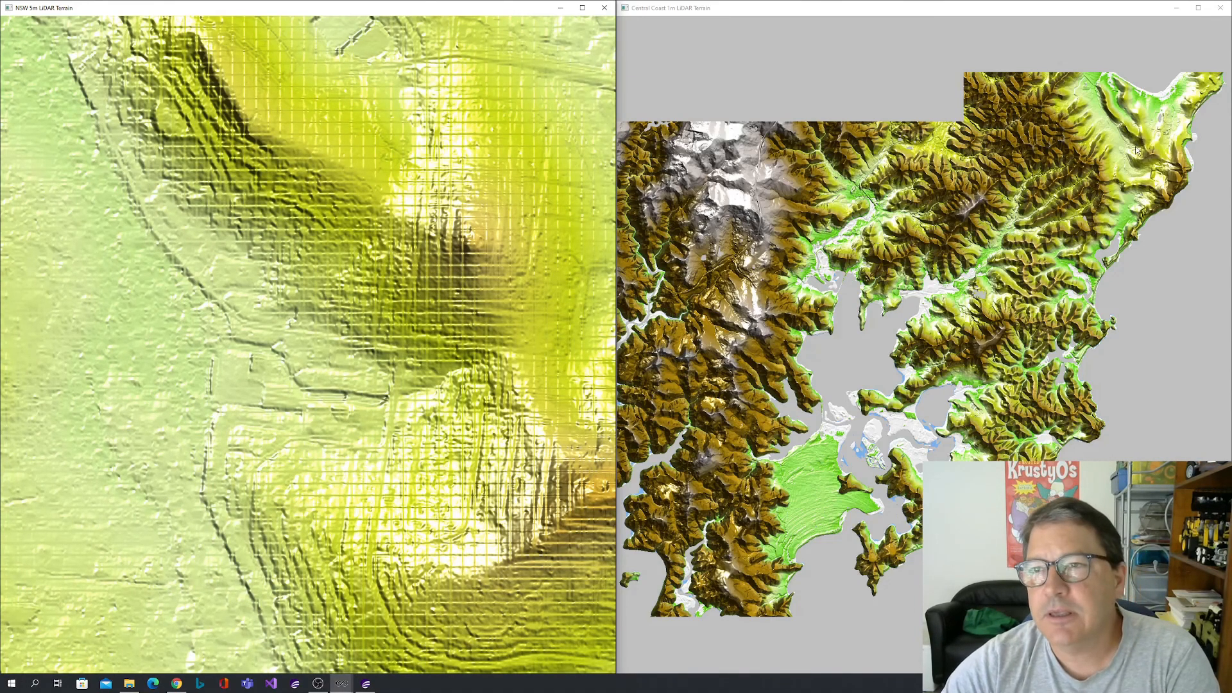
scroll(1041, 245, up, 6)
scroll(1055, 256, up, 5)
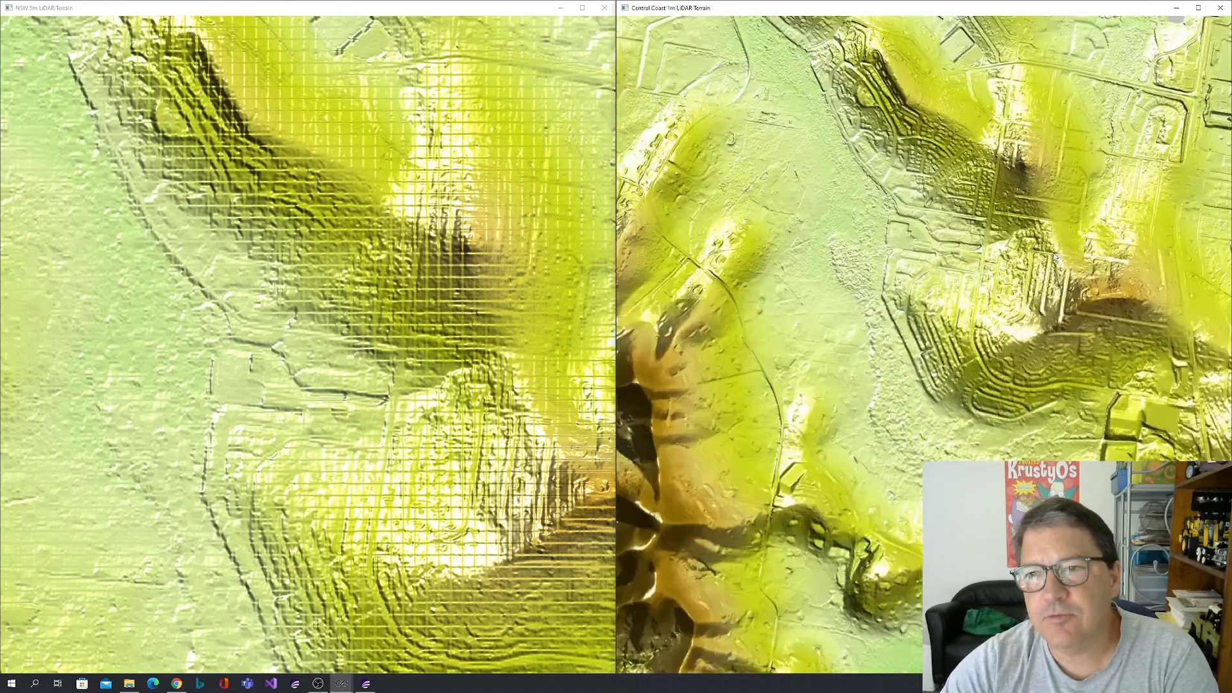
scroll(1066, 343, up, 6)
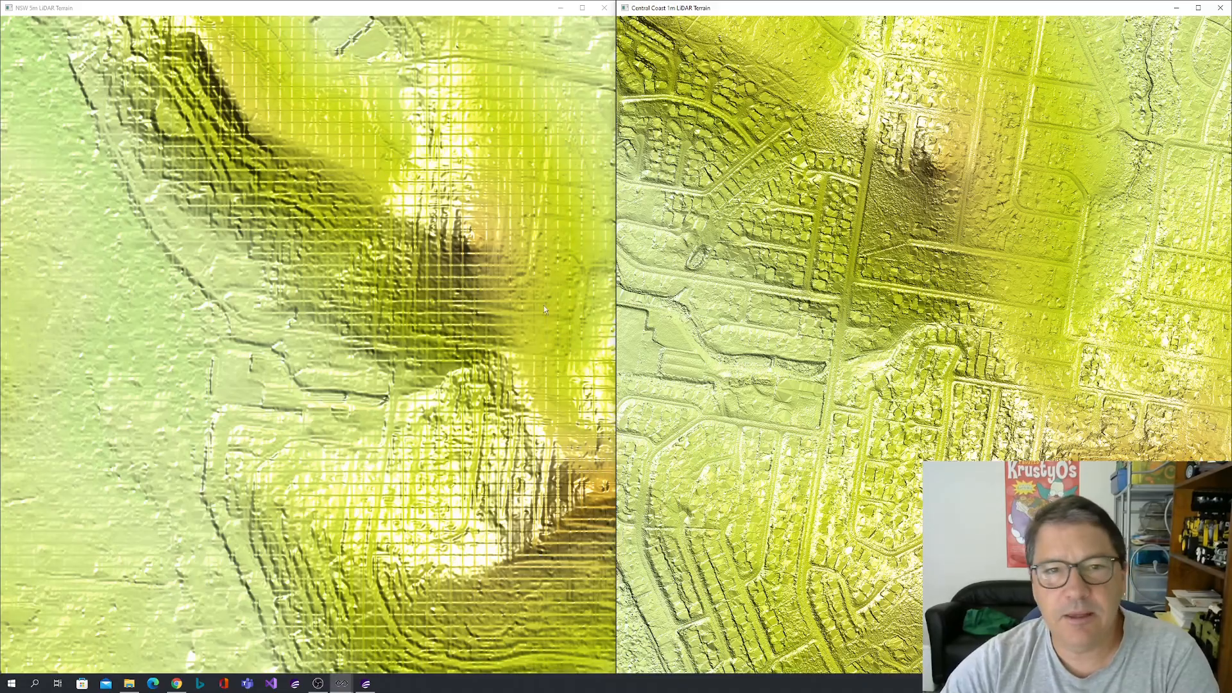
Compare the 5m and 1m terrain previews across the wider northeastern bay, its headland and the surrounding ridges.
scroll(387, 381, down, 3)
scroll(386, 383, down, 3)
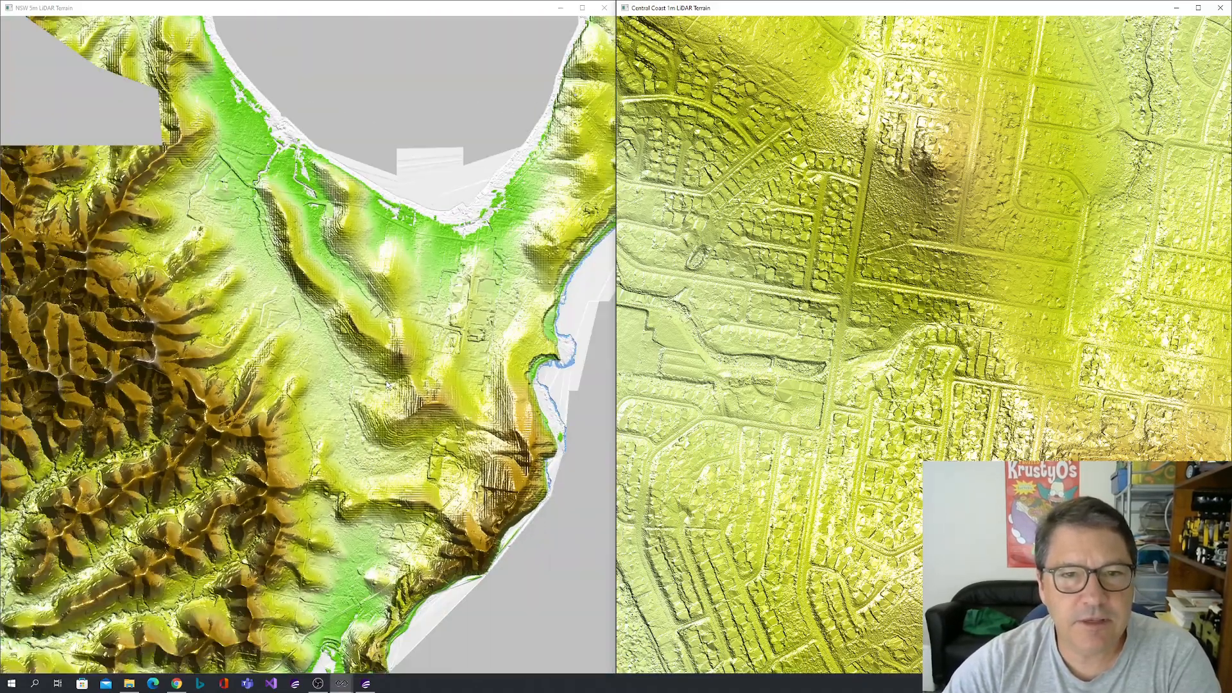
scroll(877, 329, down, 3)
scroll(877, 326, down, 5)
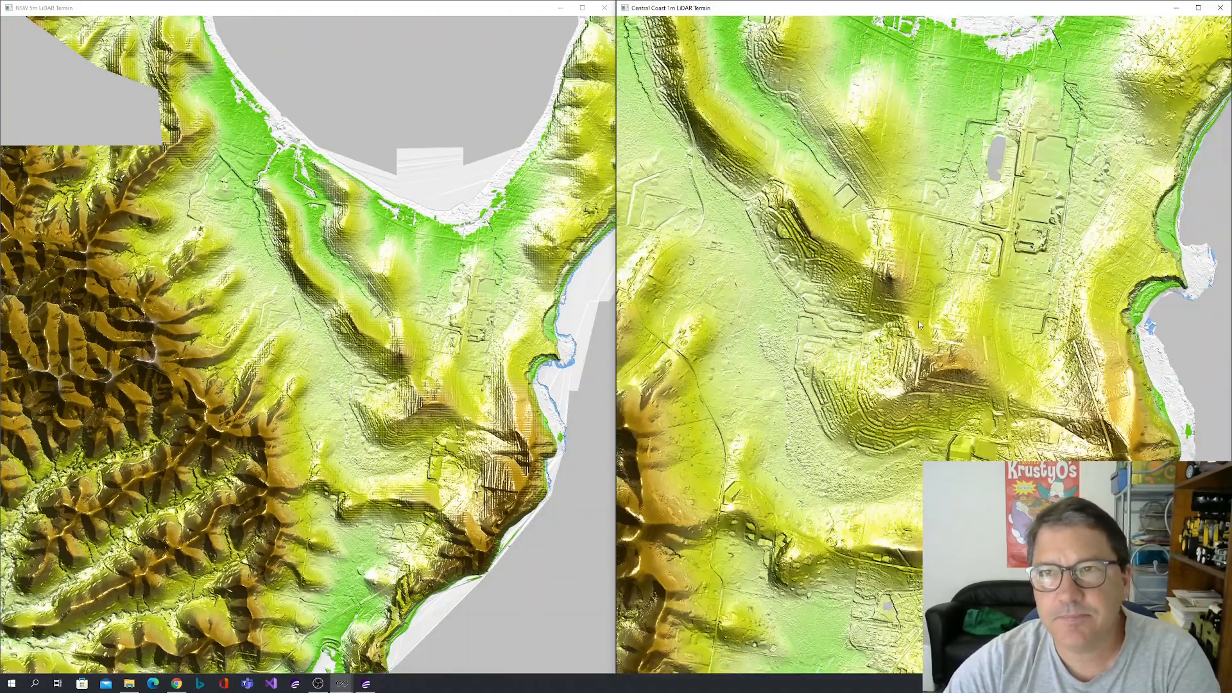
scroll(940, 300, down, 2)
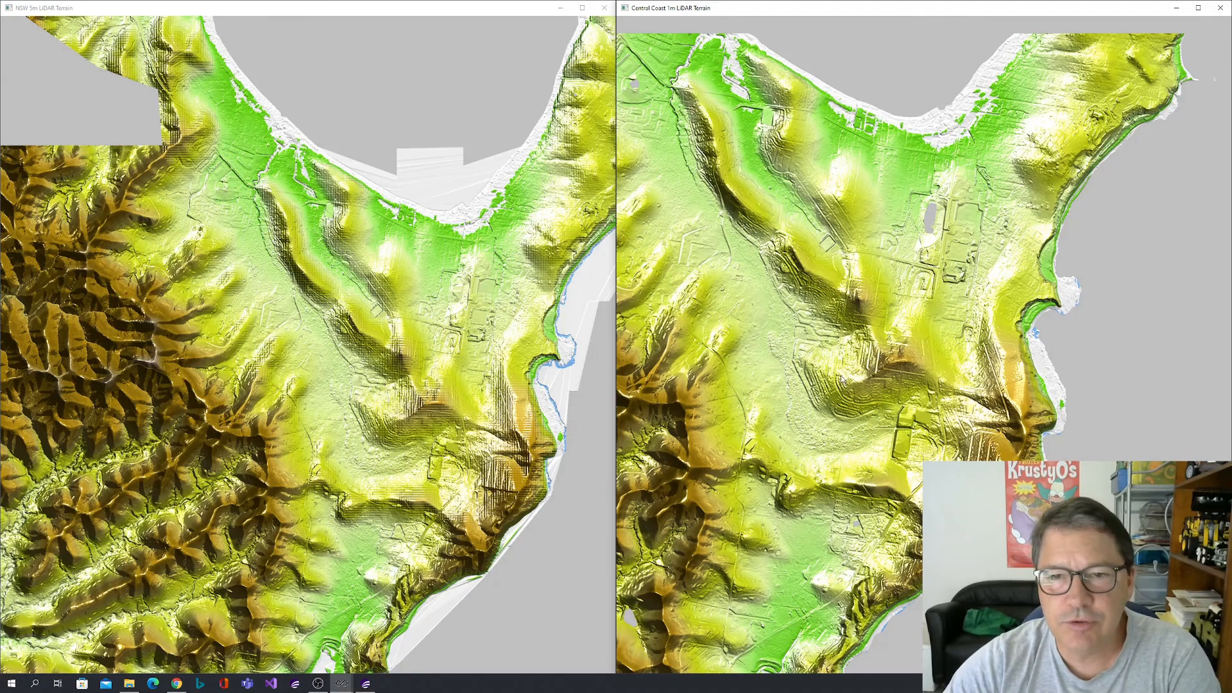
drag(843, 380, 983, 358)
drag(447, 340, 375, 357)
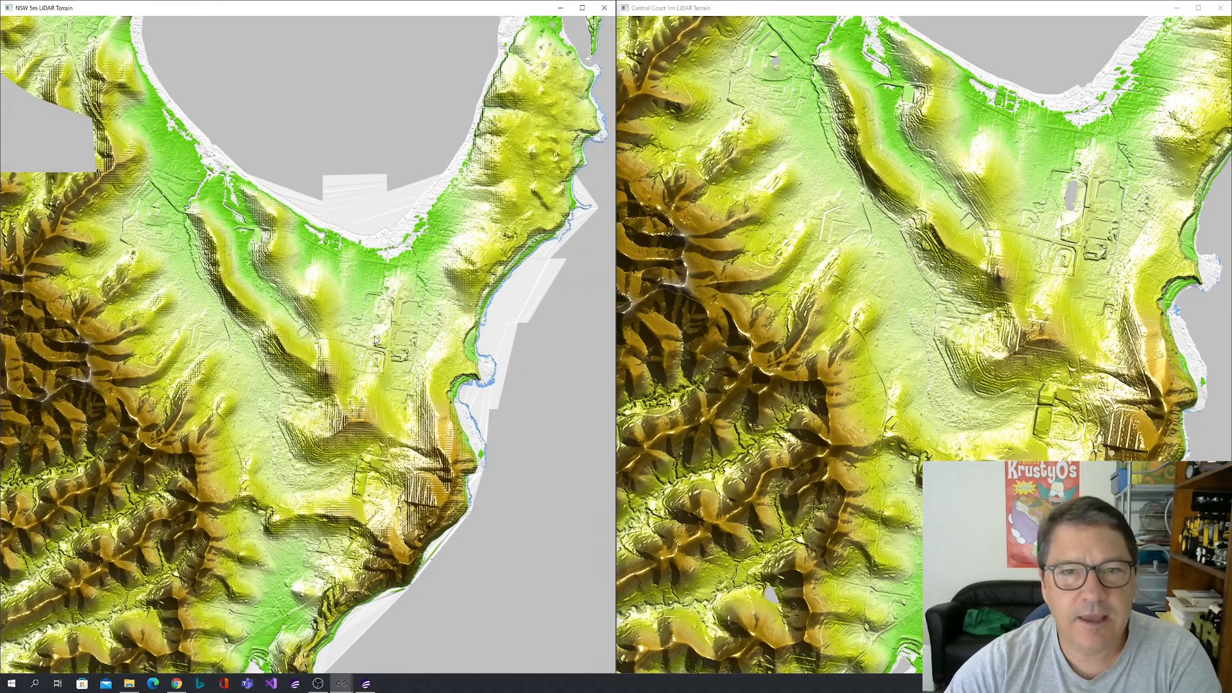
drag(326, 414, 391, 379)
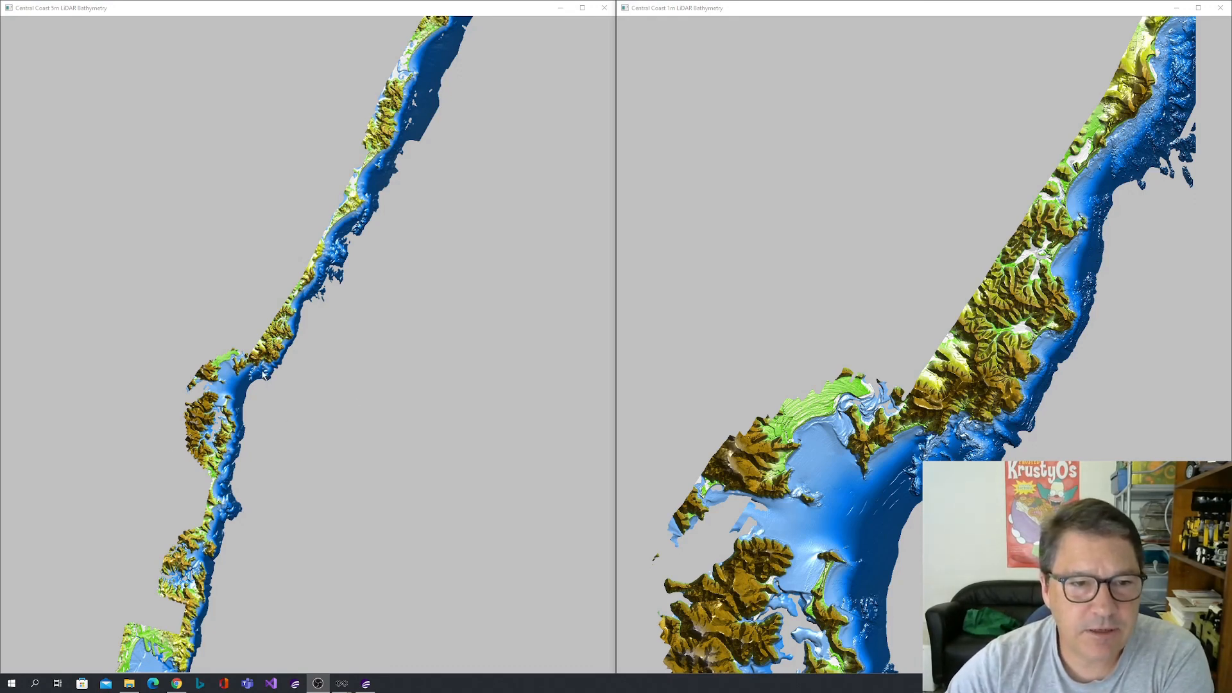
Examine the Central Coast 5m LiDAR Bathymetry around the estuary-mouth headlands, small bays and offshore reefs.
scroll(261, 372, up, 10)
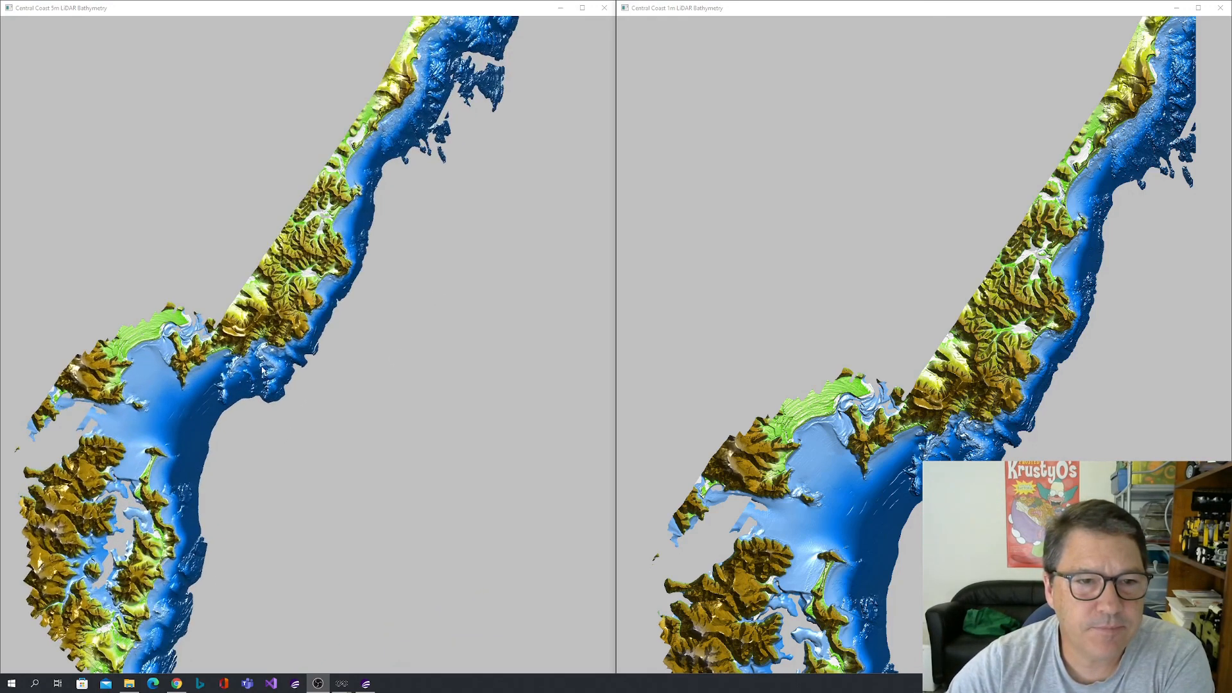
scroll(257, 365, up, 8)
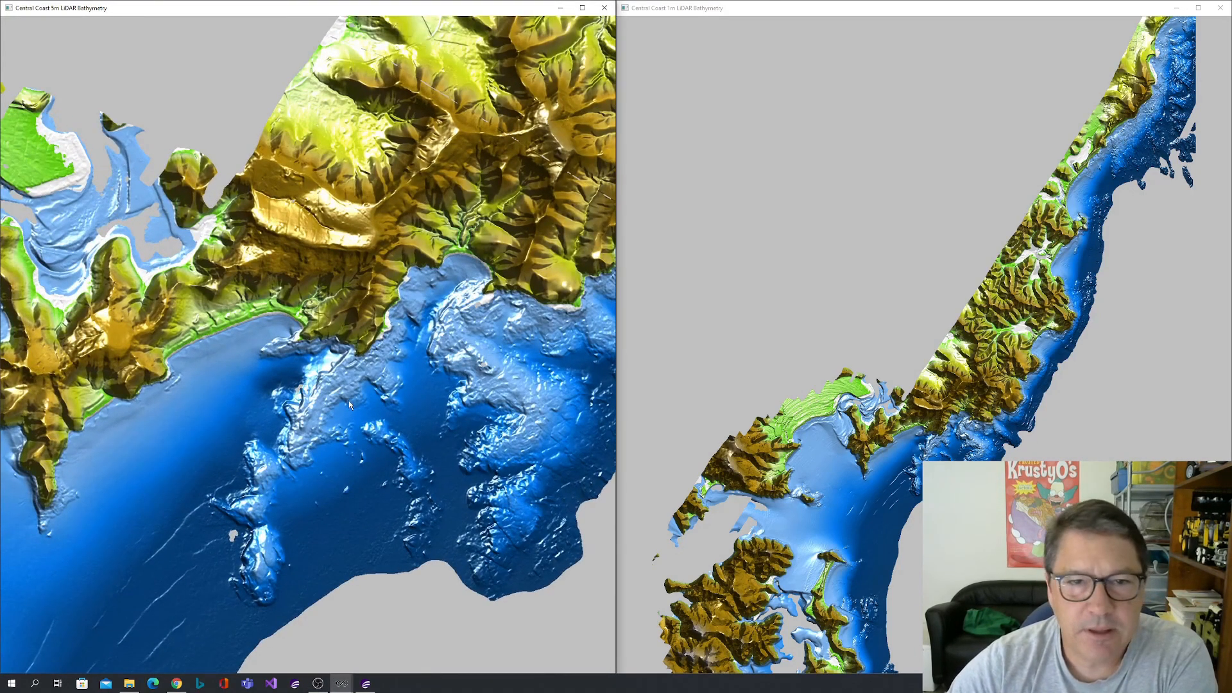
drag(361, 297, 396, 325)
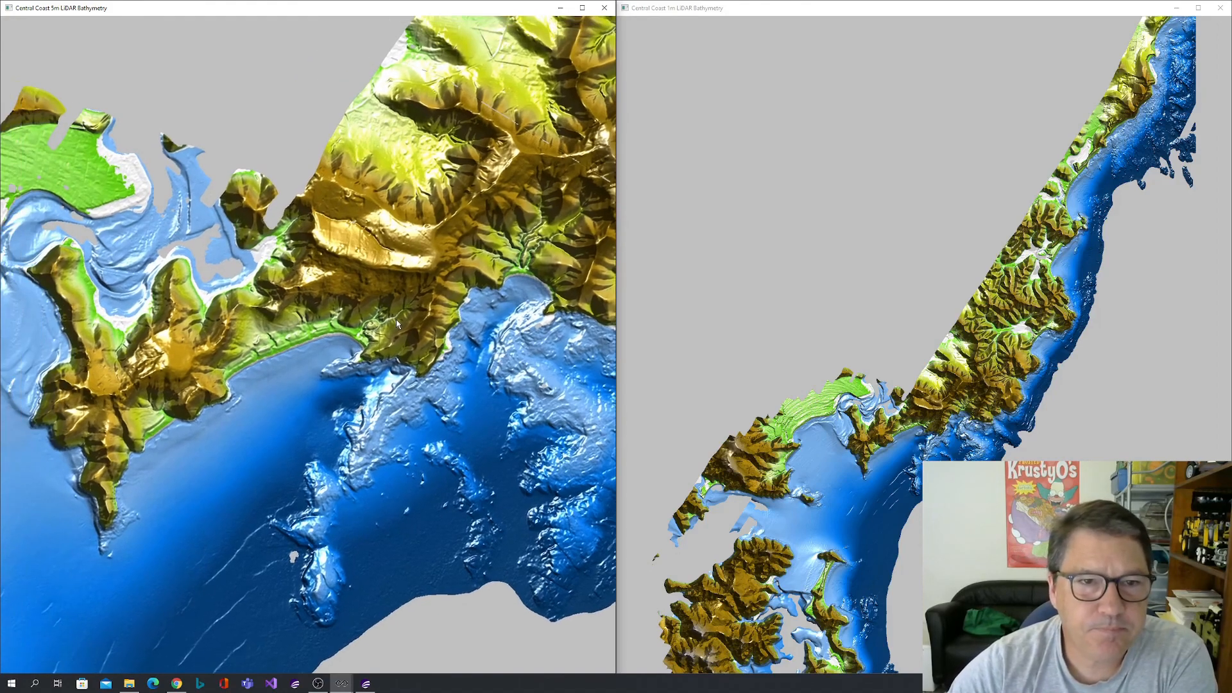
scroll(400, 319, up, 5)
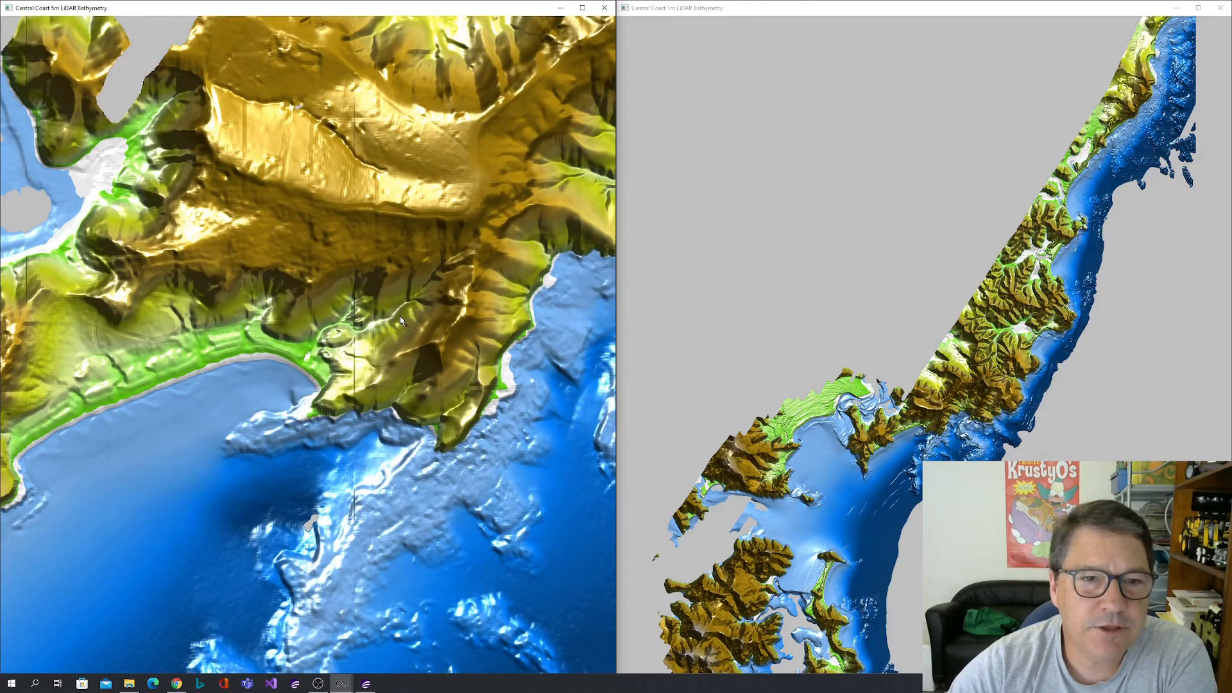
drag(382, 430, 428, 386)
scroll(428, 387, up, 1)
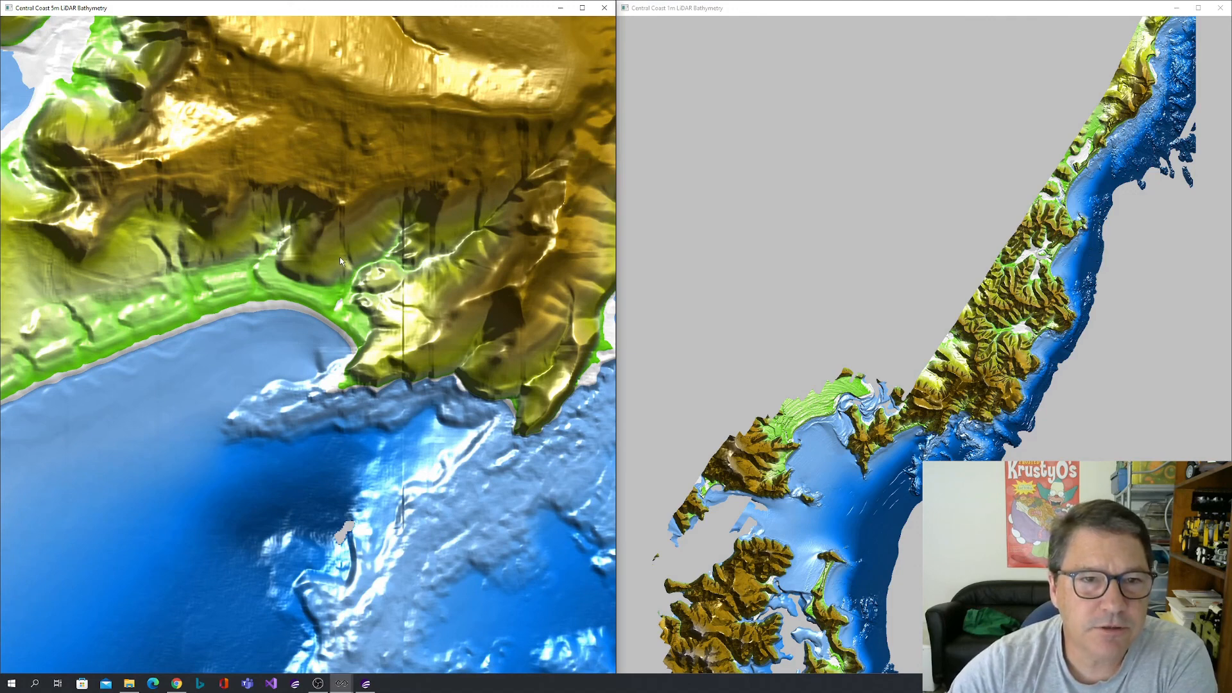
drag(382, 251, 270, 297)
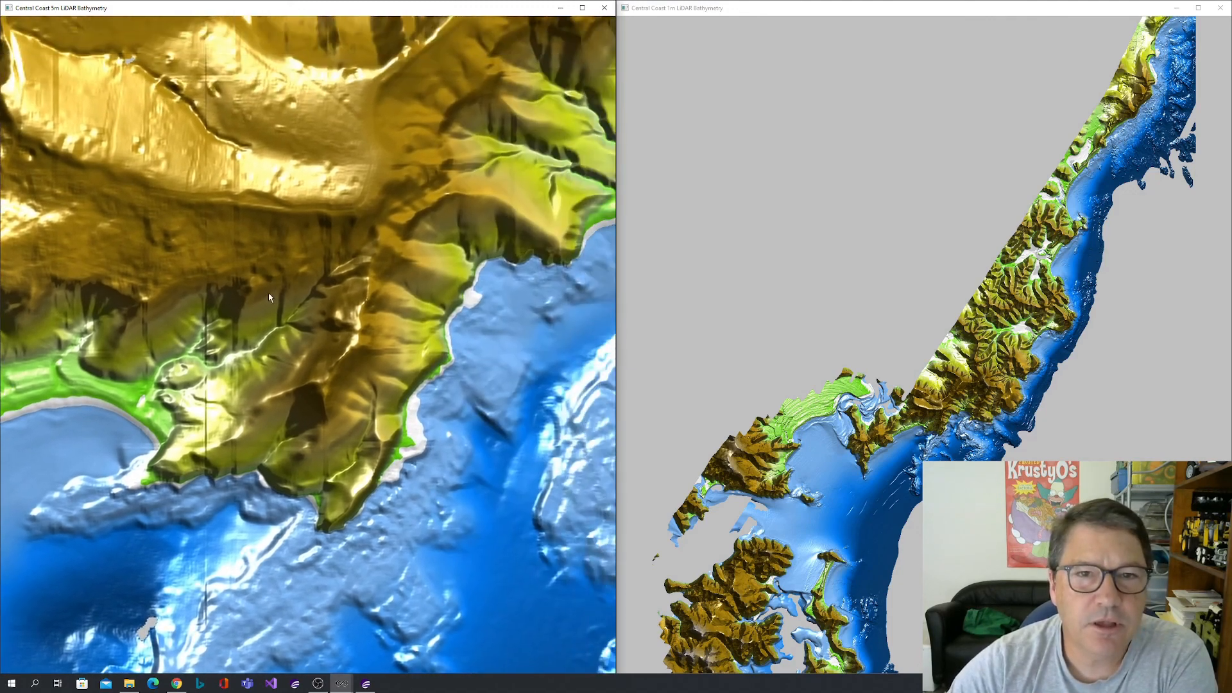
drag(571, 169, 398, 284)
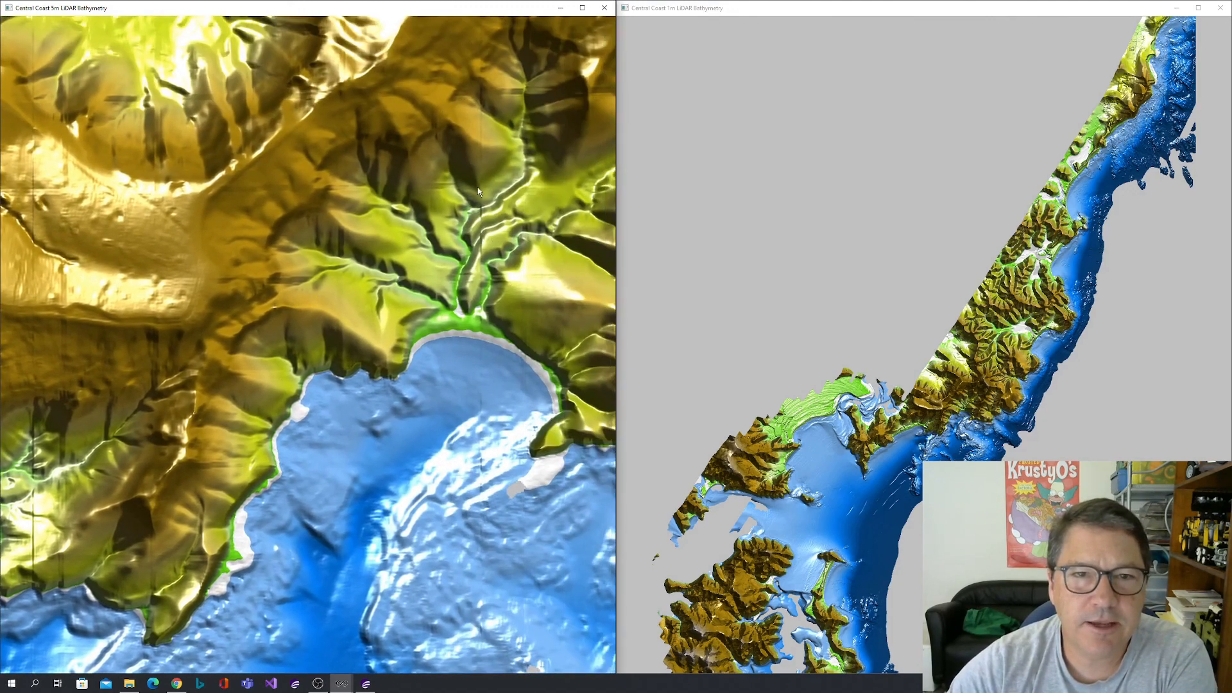
scroll(472, 329, down, 6)
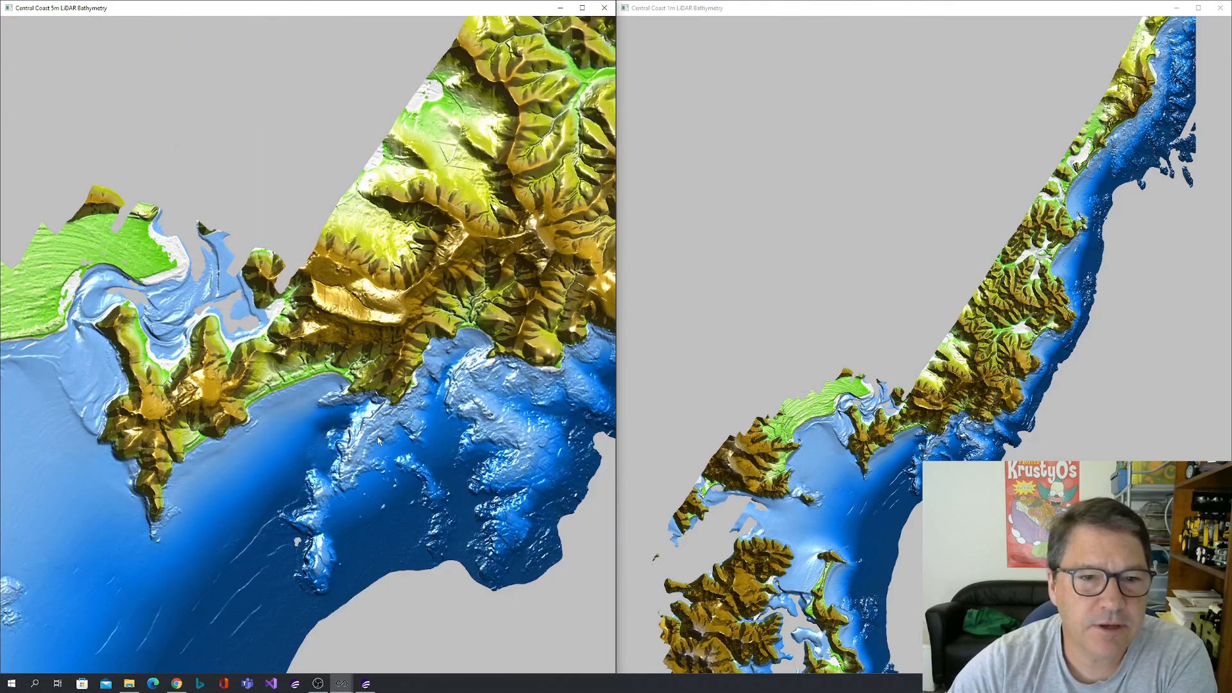
drag(379, 440, 399, 386)
scroll(399, 387, up, 3)
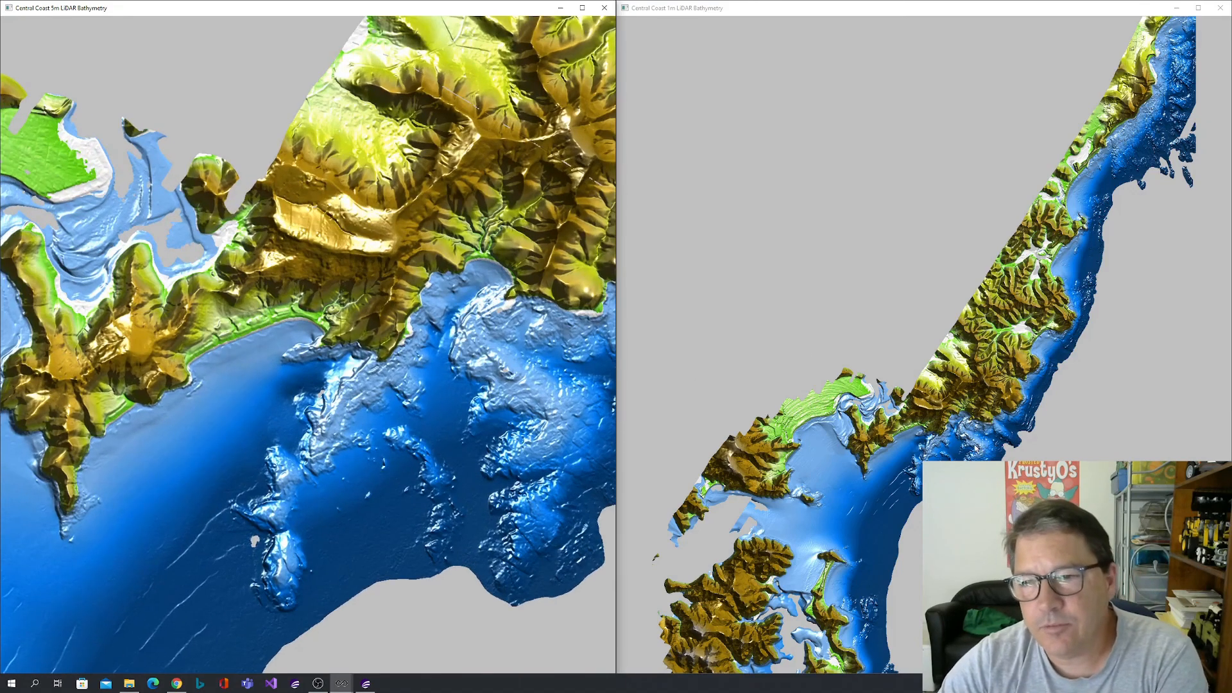
Compare the reefs and seabed texture off the headland in the 1m and 5m LiDAR Bathymetry previews at similar extents.
scroll(980, 449, up, 2)
drag(944, 451, 967, 346)
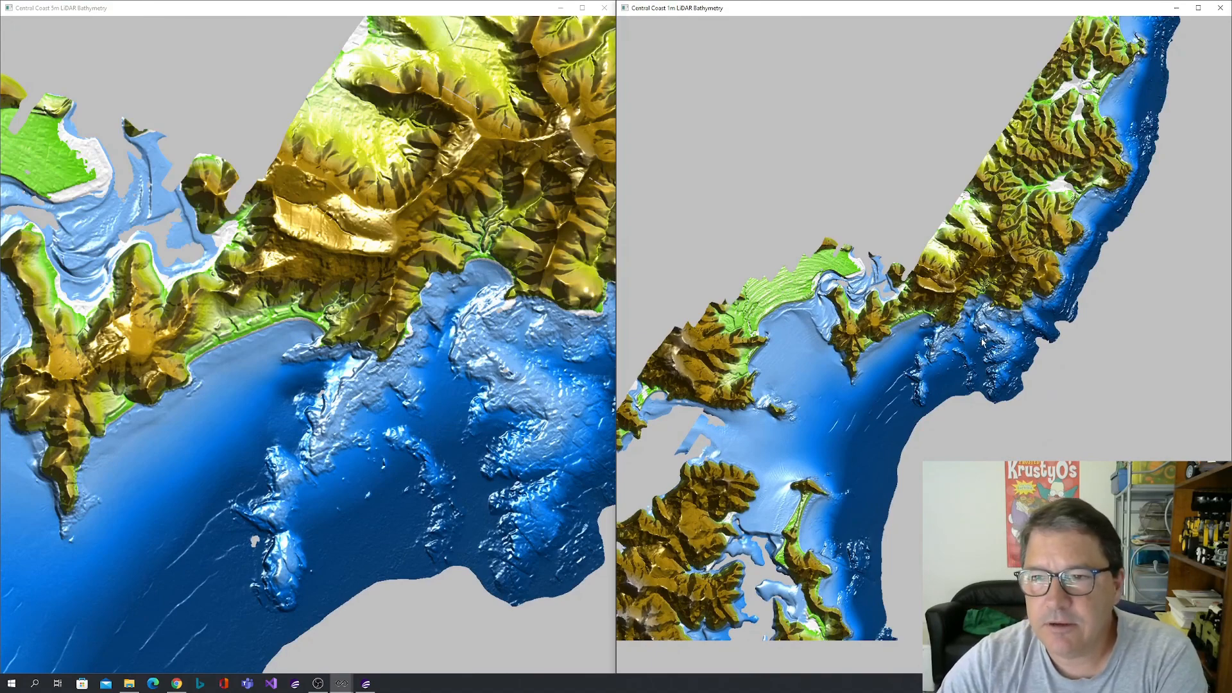
scroll(982, 343, up, 3)
scroll(908, 363, up, 6)
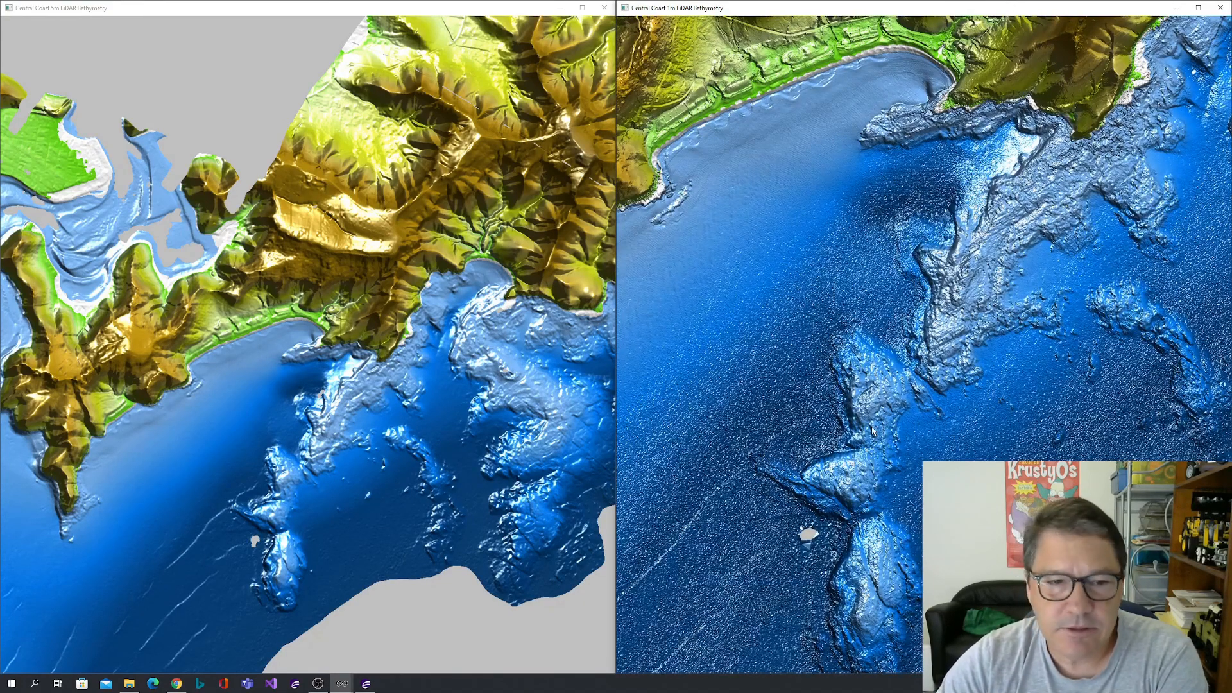
scroll(879, 421, down, 3)
drag(899, 439, 916, 415)
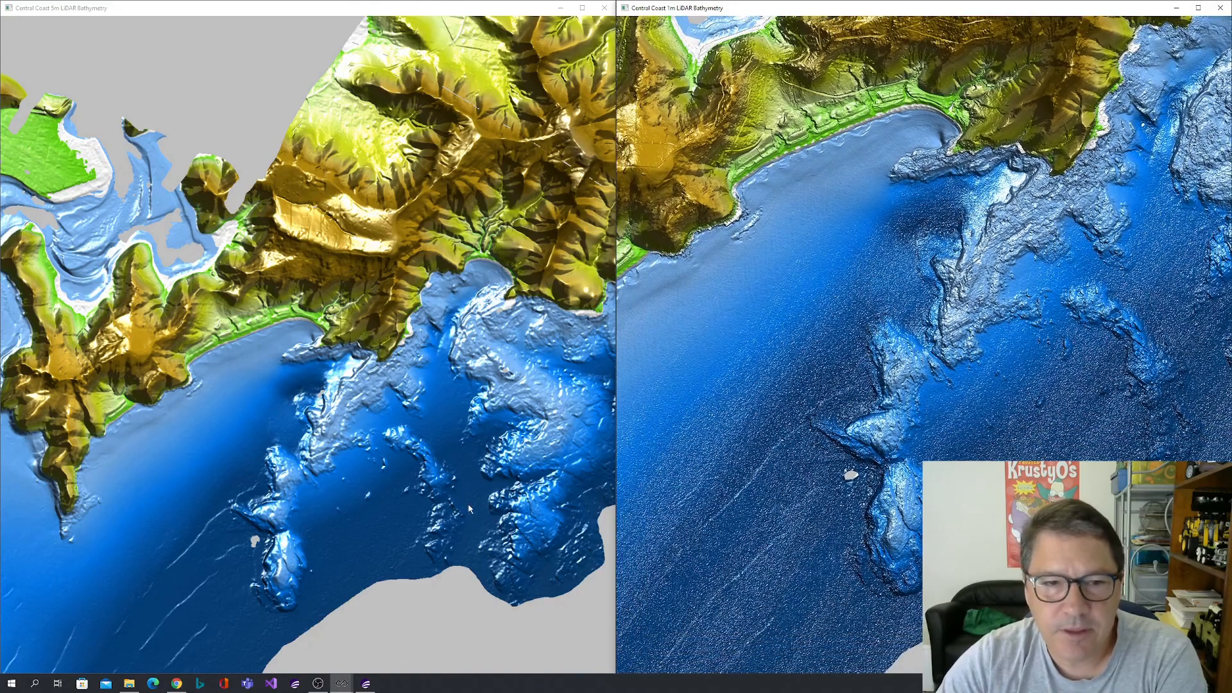
scroll(324, 440, down, 2)
scroll(341, 454, up, 3)
drag(340, 452, 344, 421)
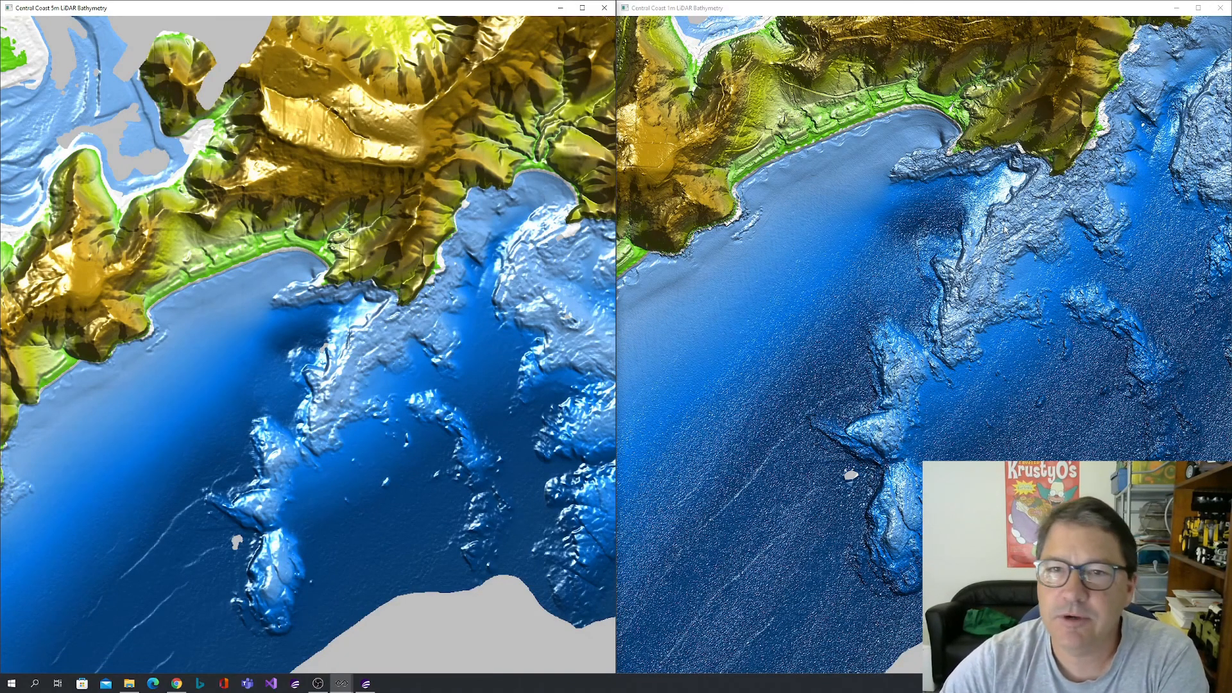
Compare close-up detail of the beach's eastern end and rocky headland in the 5m and 1m bathymetry previews.
drag(972, 195, 933, 254)
scroll(955, 197, up, 7)
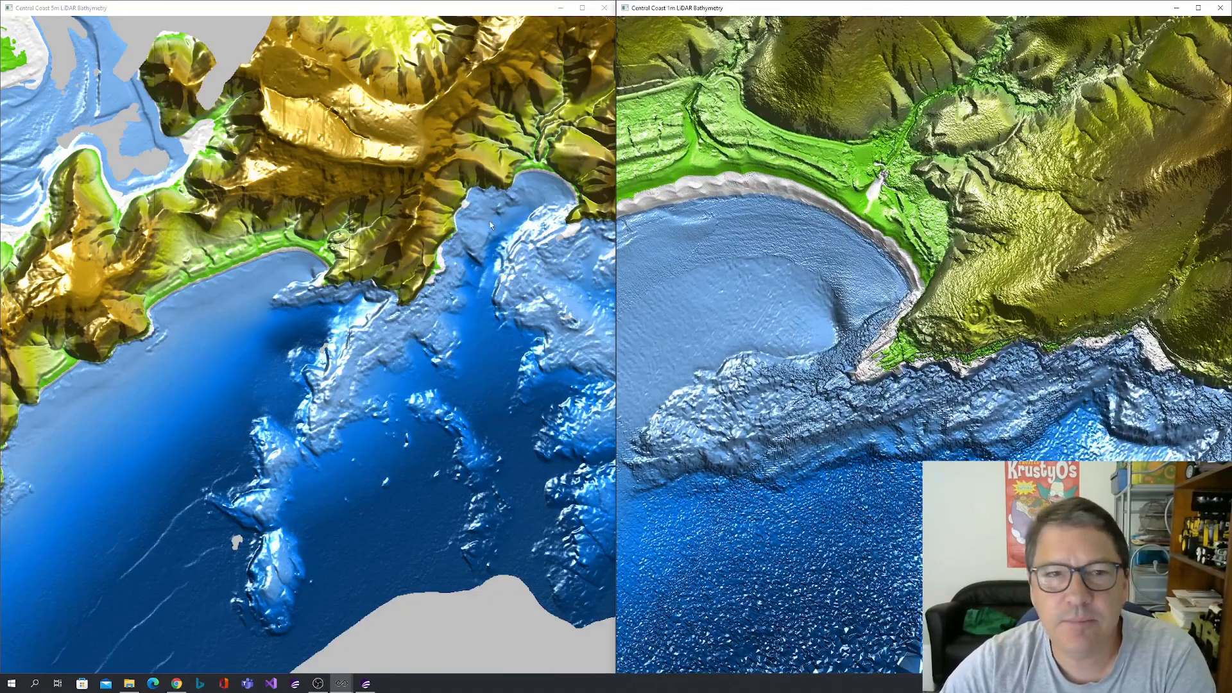
click(358, 230)
scroll(358, 230, up, 6)
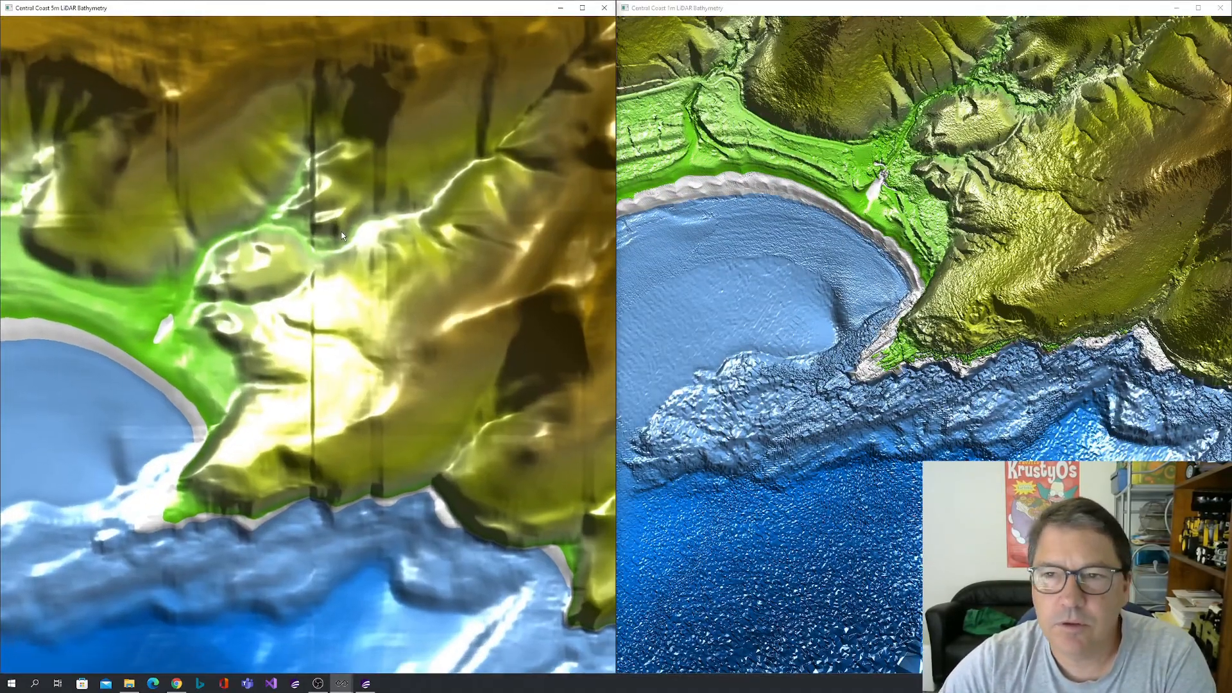
scroll(1010, 250, up, 1)
drag(1009, 251, 1009, 351)
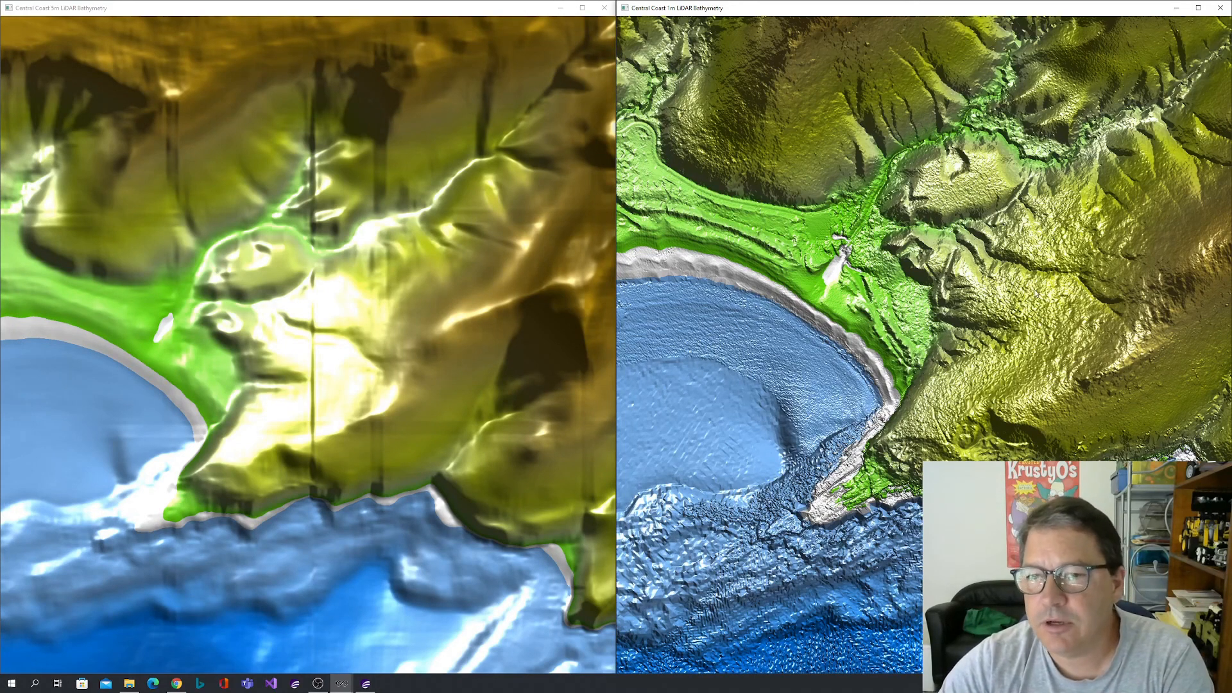
Compare the 5m and 1m LiDAR Bathymetry previews across the long beach, the plateau behind it and the offshore reefs at wider extents.
scroll(1002, 368, down, 4)
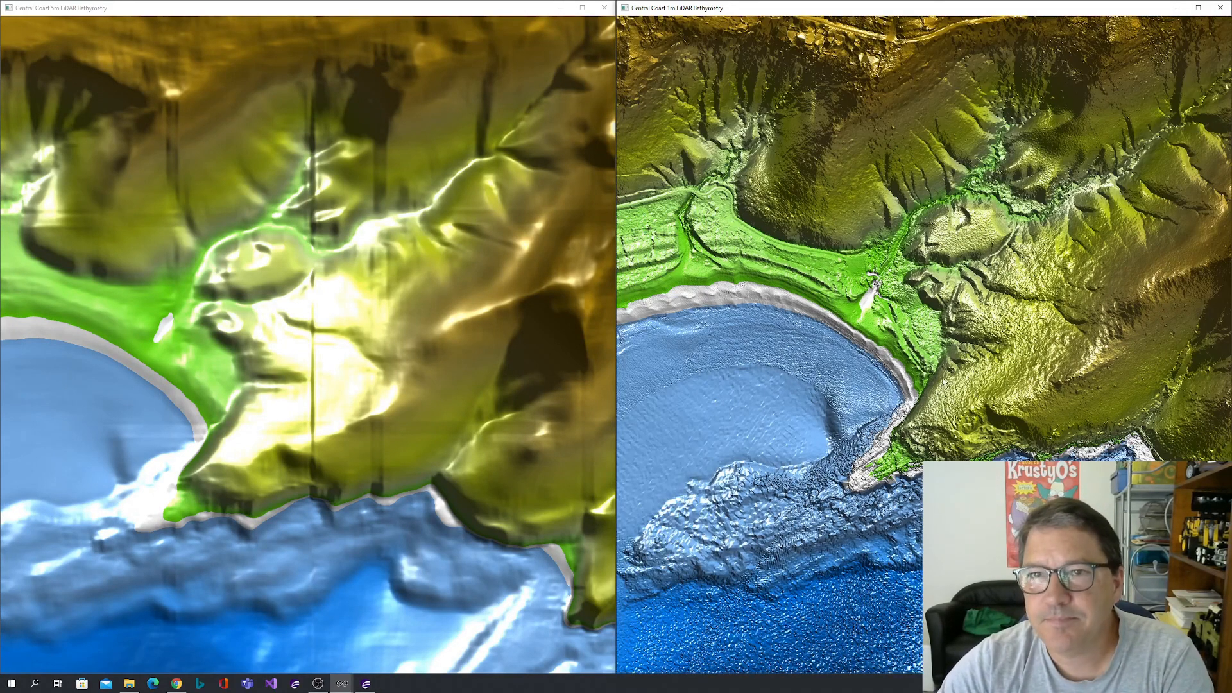
scroll(951, 380, down, 3)
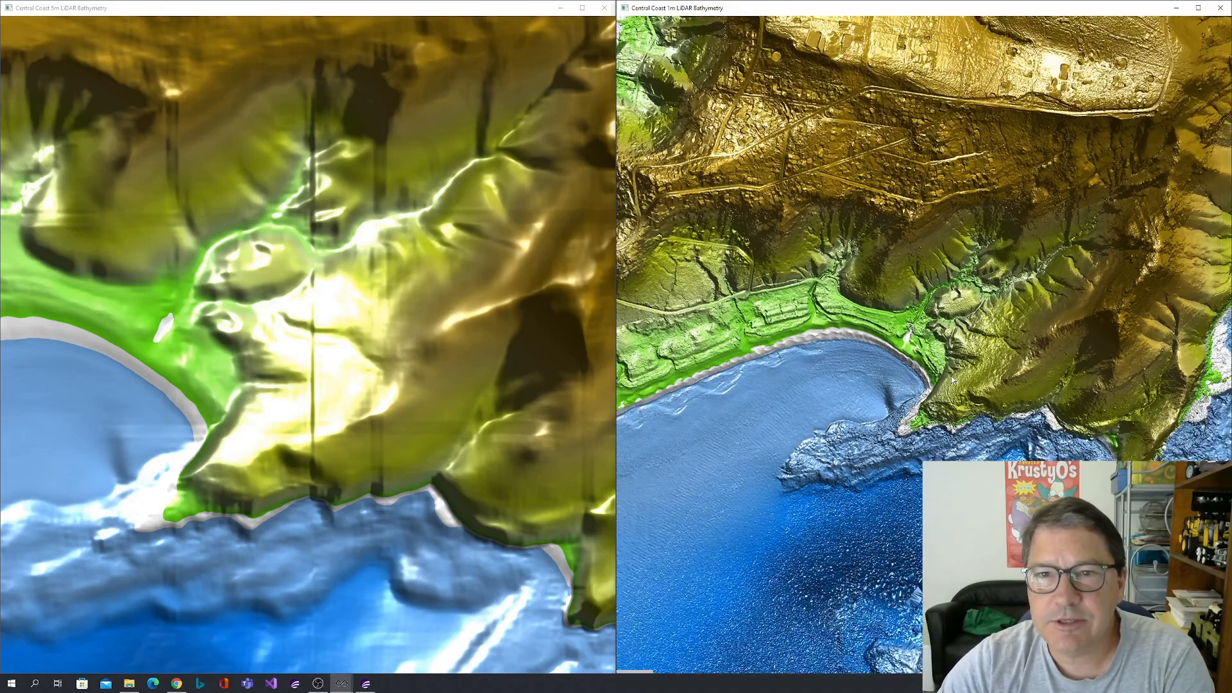
scroll(349, 345, down, 4)
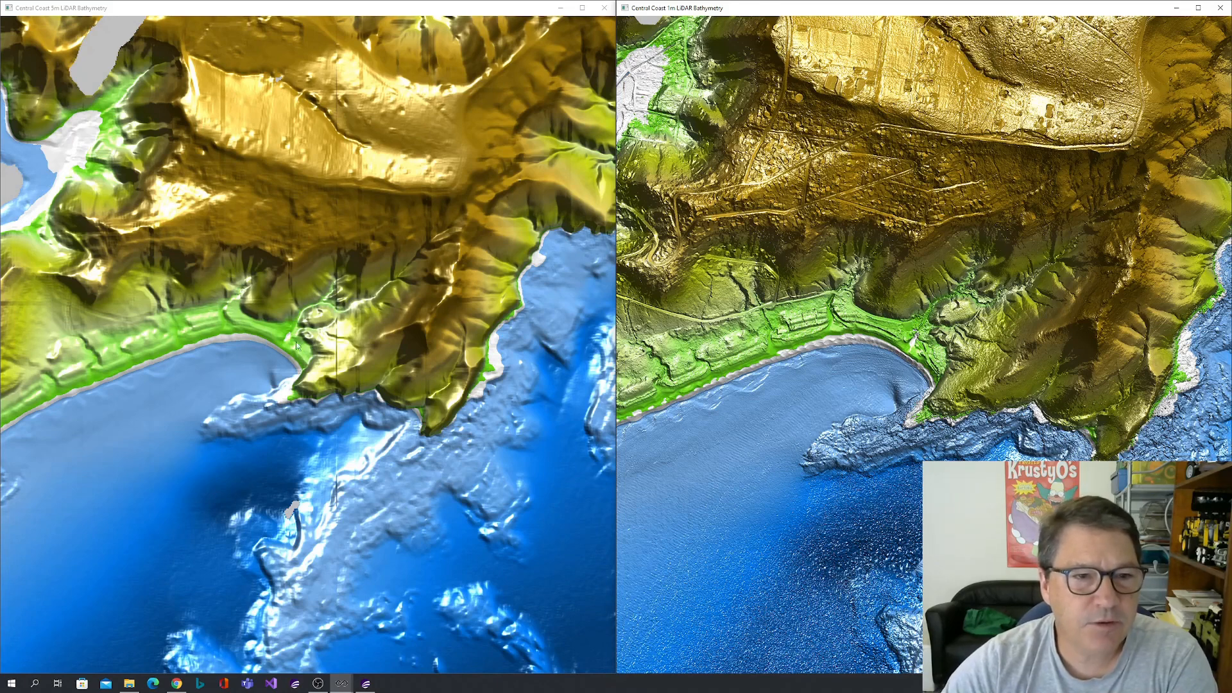
drag(320, 347, 384, 358)
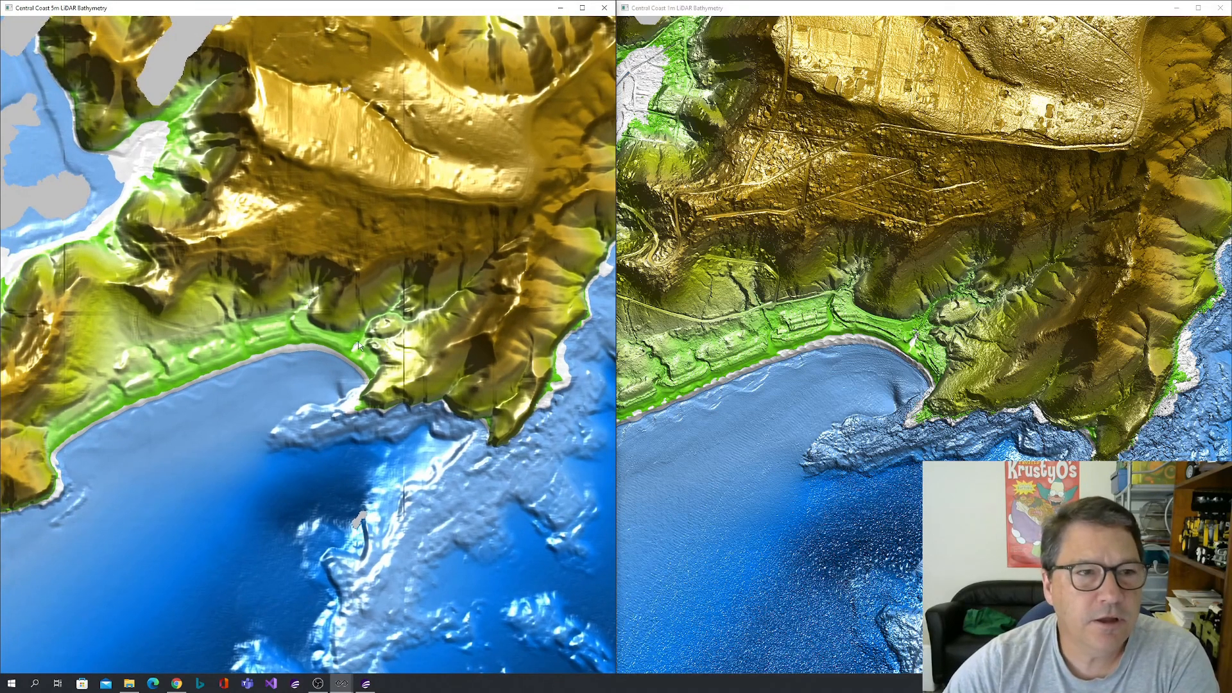
scroll(360, 340, down, 2)
scroll(360, 340, down, 2)
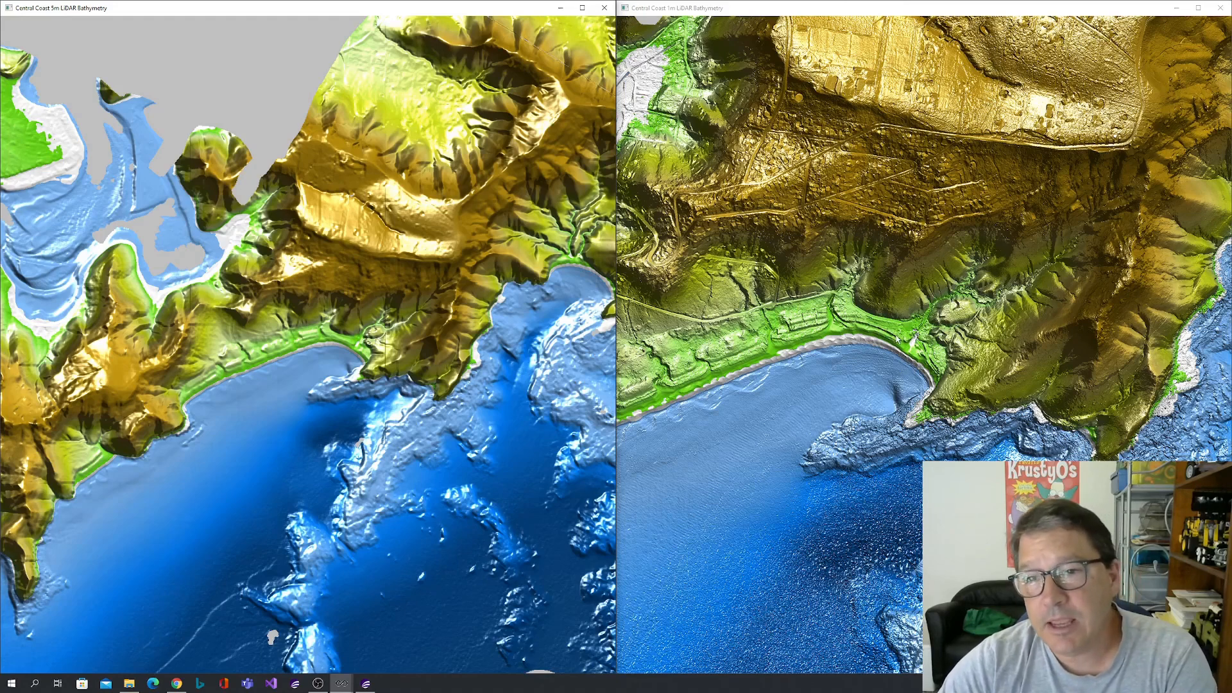
scroll(895, 338, down, 3)
drag(837, 341, 911, 326)
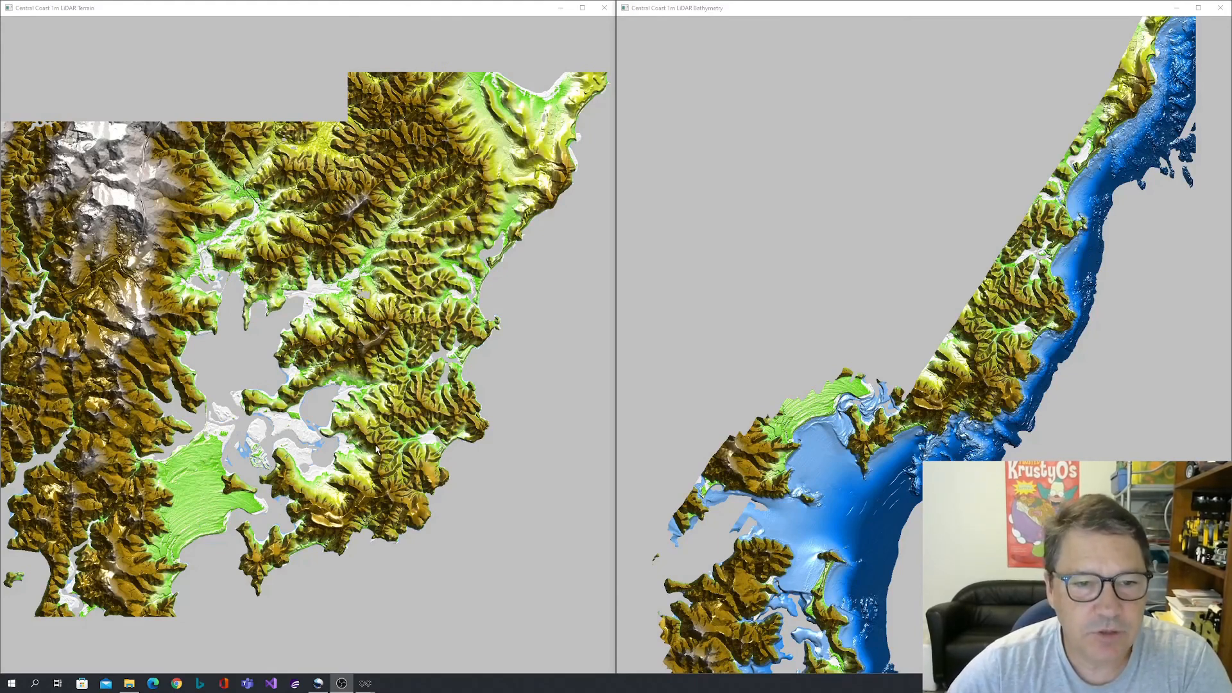
Compare the 1m LiDAR Terrain and 1m LiDAR Bathymetry previews over the small bay and branching valley below the coastal ridge.
drag(387, 449, 394, 370)
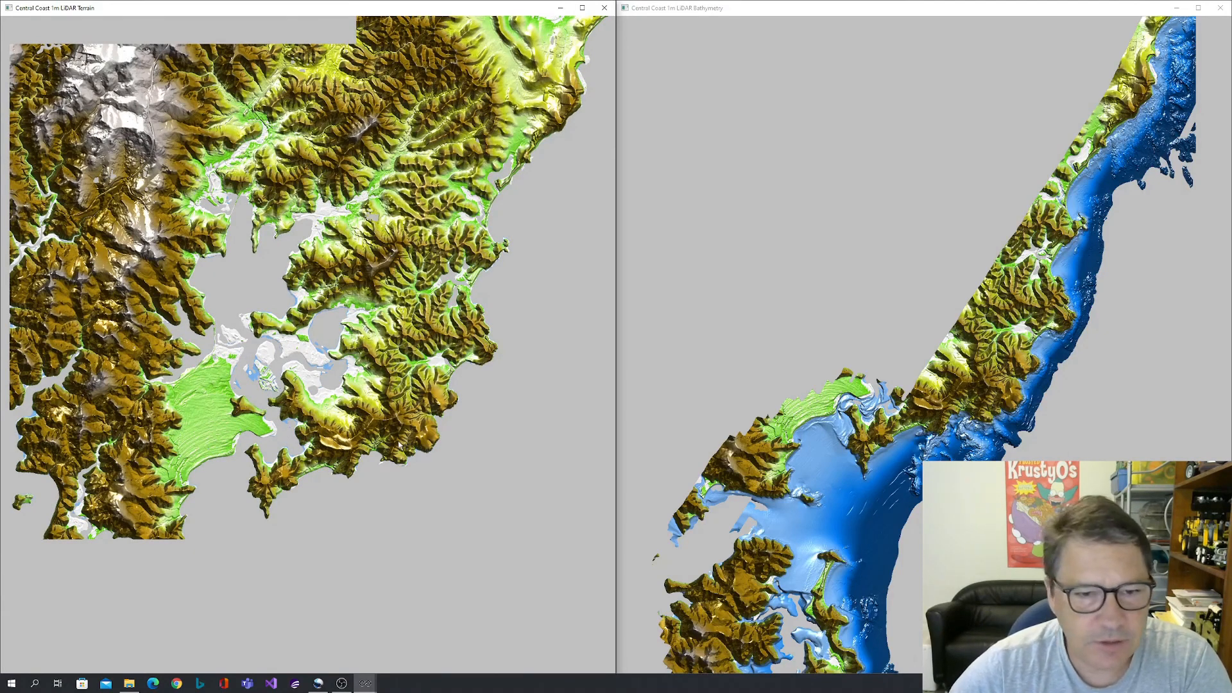
scroll(404, 444, up, 4)
scroll(414, 410, up, 5)
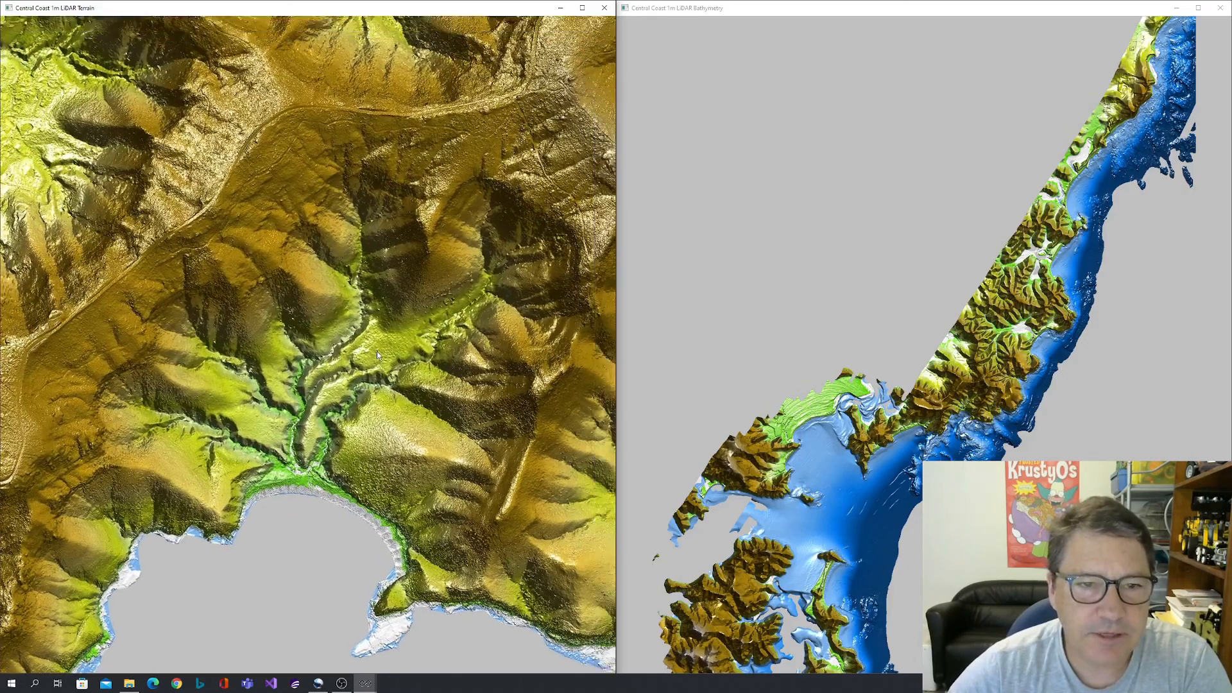
drag(377, 351, 343, 372)
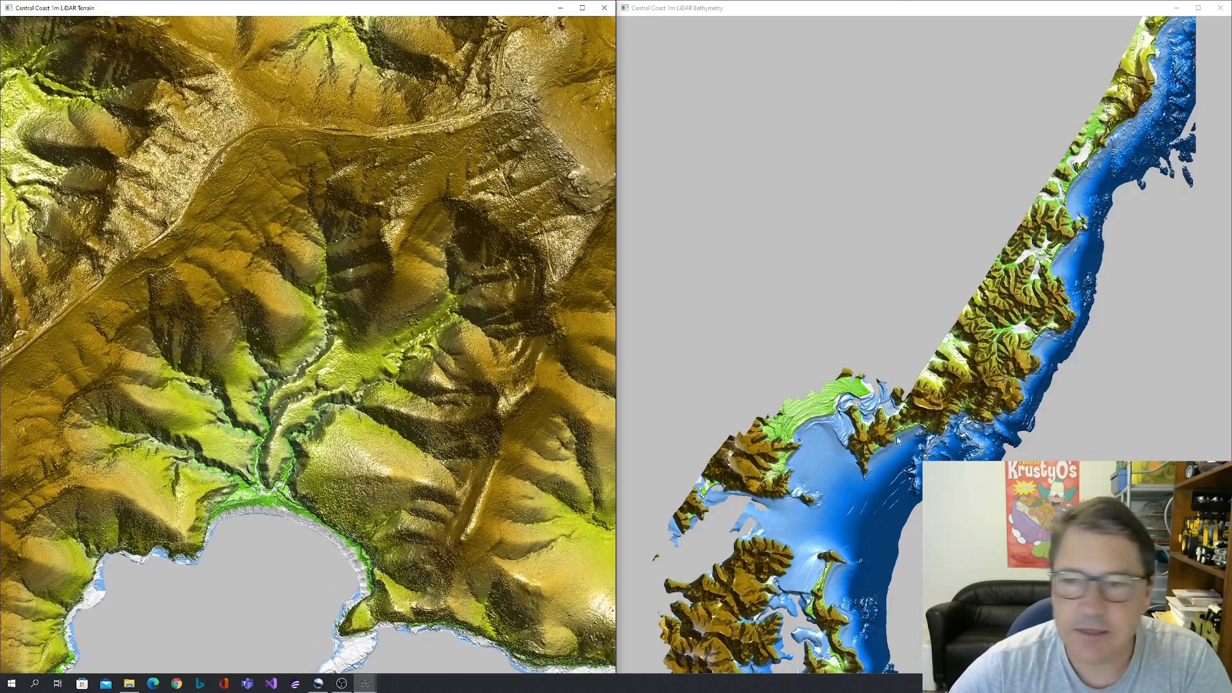
drag(1005, 405, 1000, 338)
scroll(965, 337, up, 2)
scroll(966, 340, up, 8)
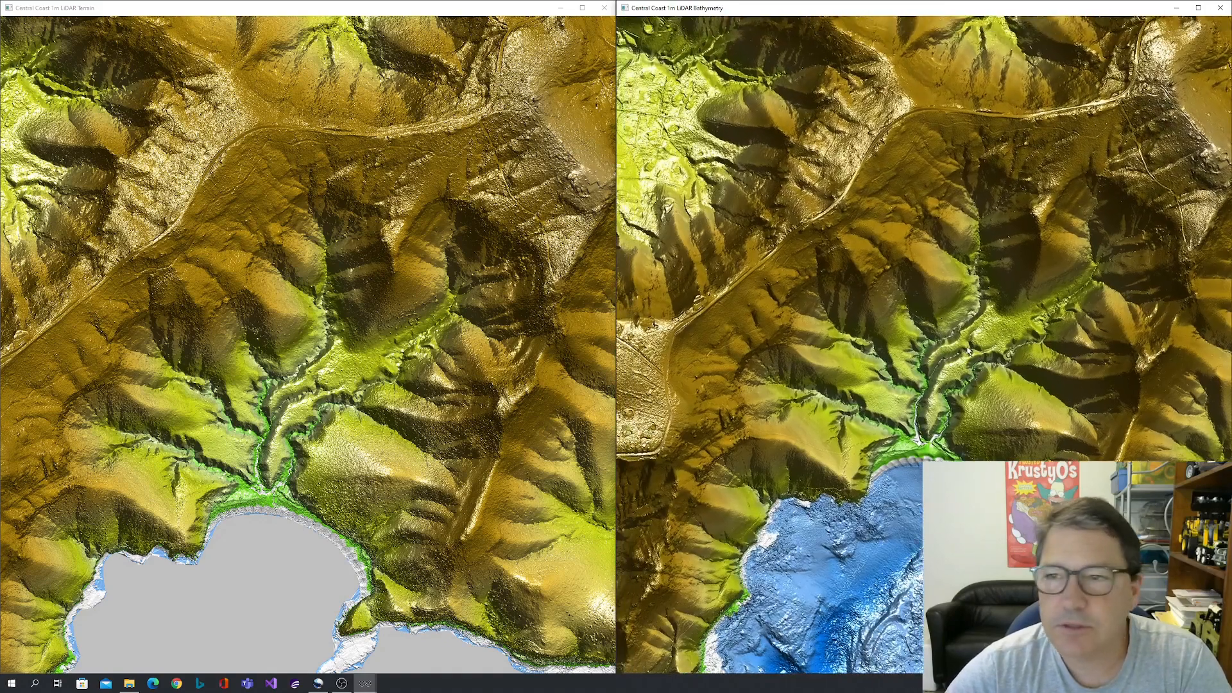
drag(969, 351, 943, 399)
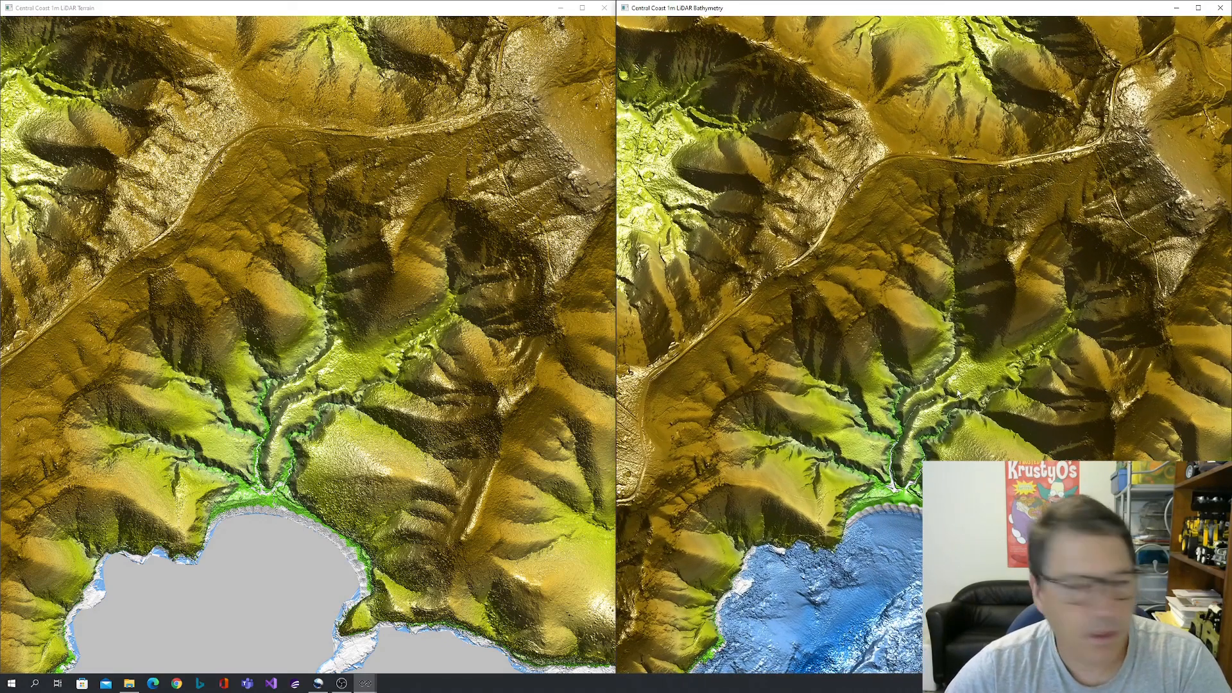
Compare close-up detail of the scalloped beach, creek outlets and adjoining hillside in the 1m terrain and 1m bathymetry previews.
scroll(499, 286, up, 5)
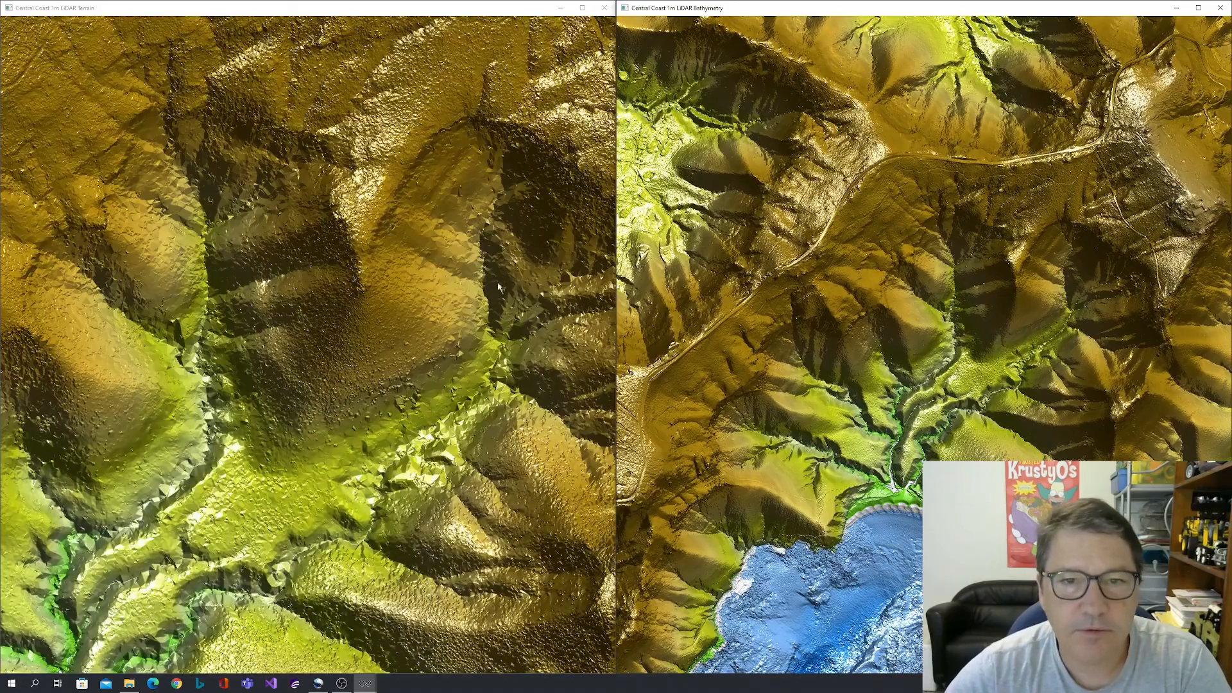
drag(499, 287, 330, 307)
drag(334, 603, 407, 443)
drag(326, 520, 478, 426)
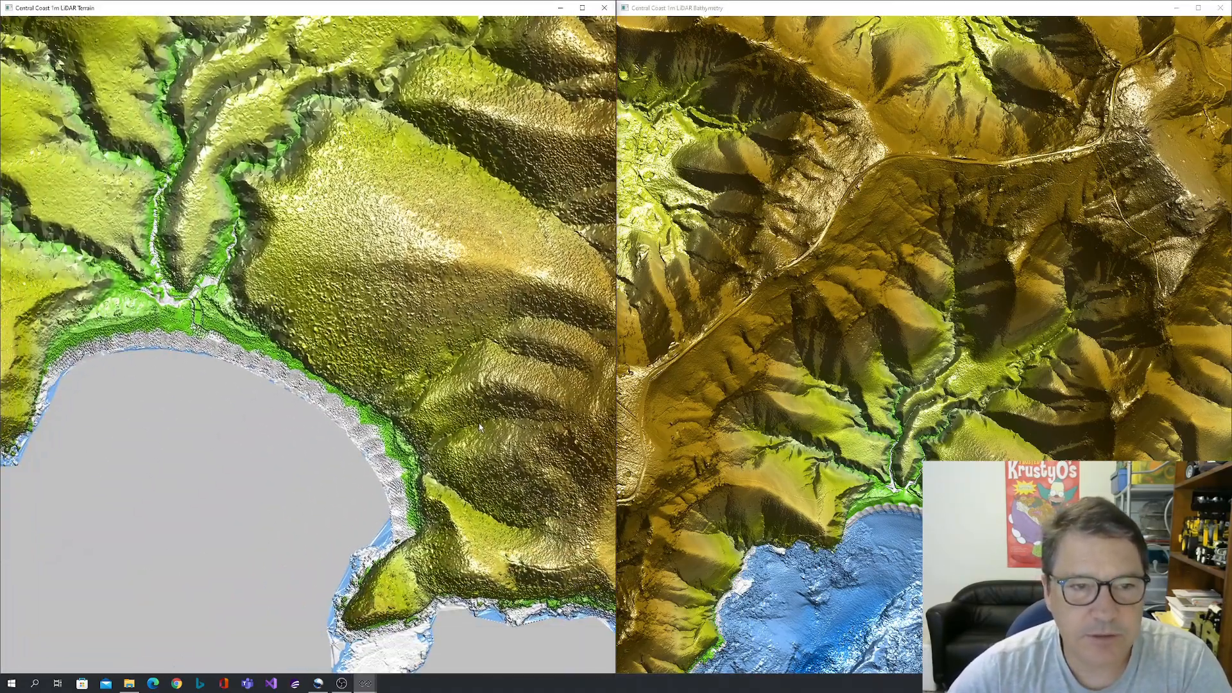
scroll(997, 480, up, 5)
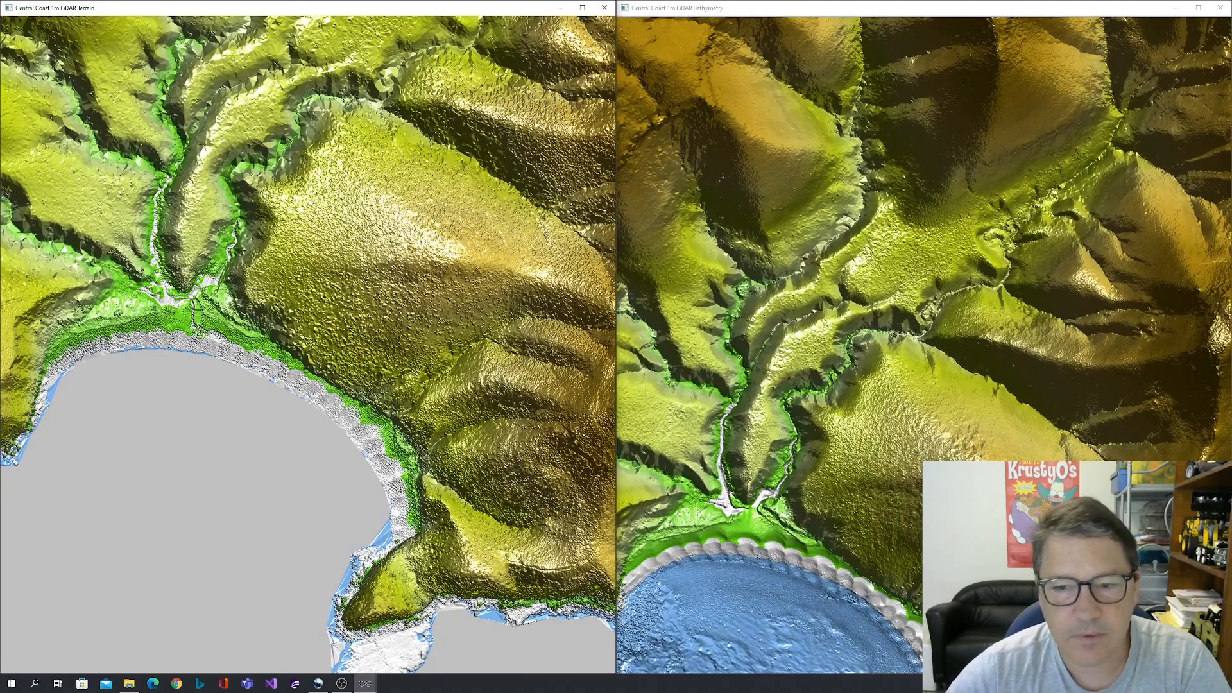
drag(942, 482, 942, 279)
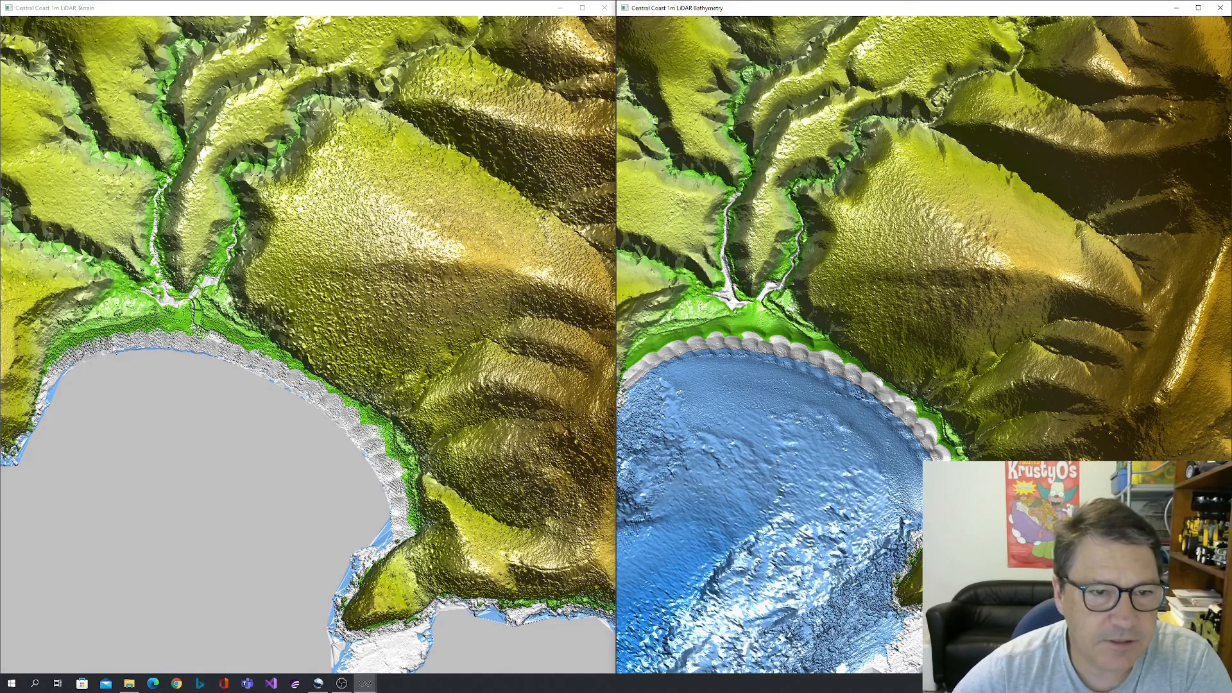
scroll(275, 376, up, 3)
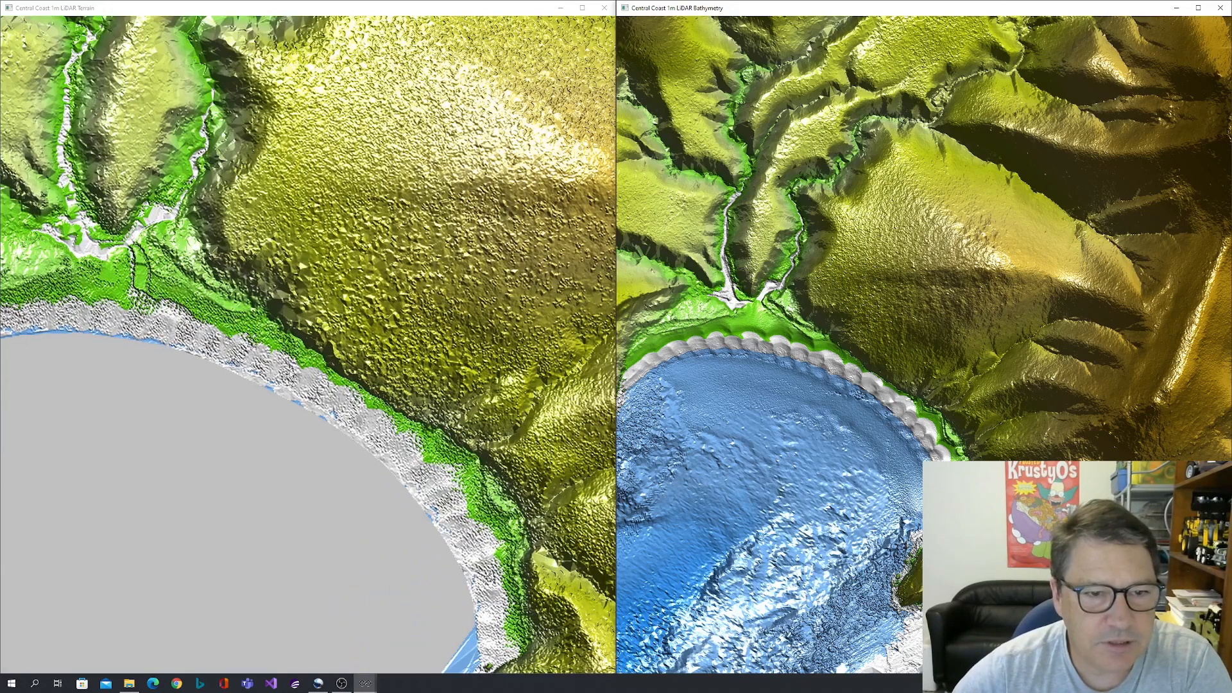
scroll(270, 373, down, 3)
scroll(836, 373, up, 5)
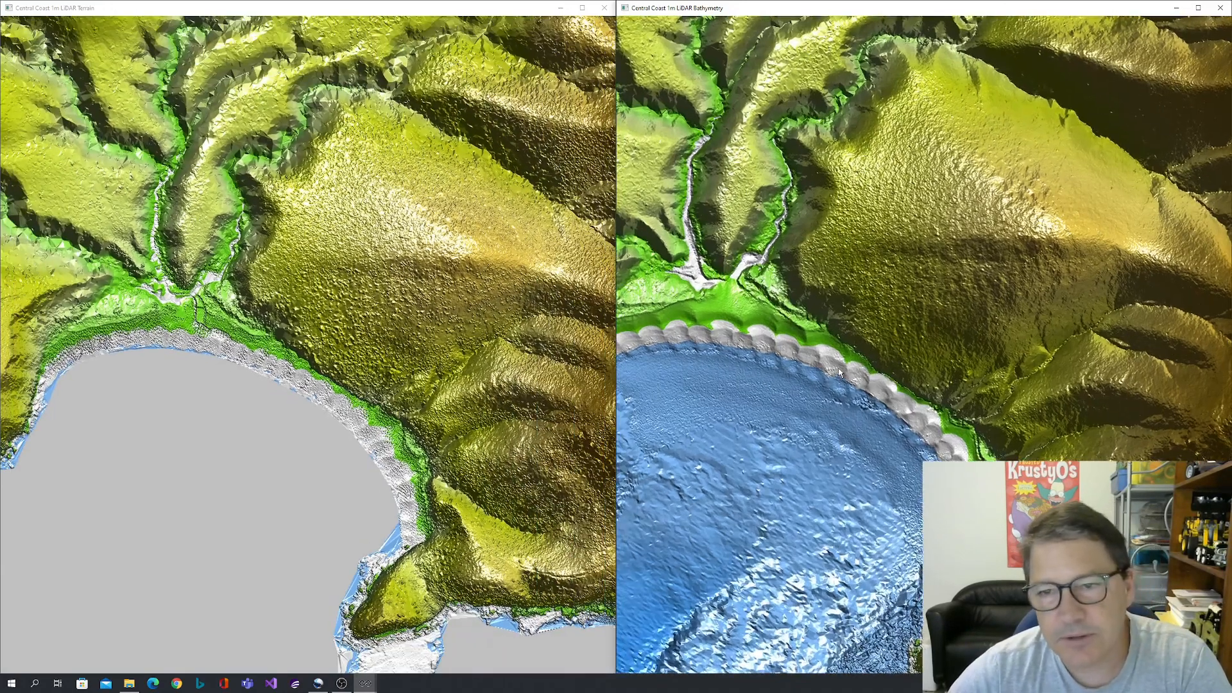
scroll(732, 318, down, 5)
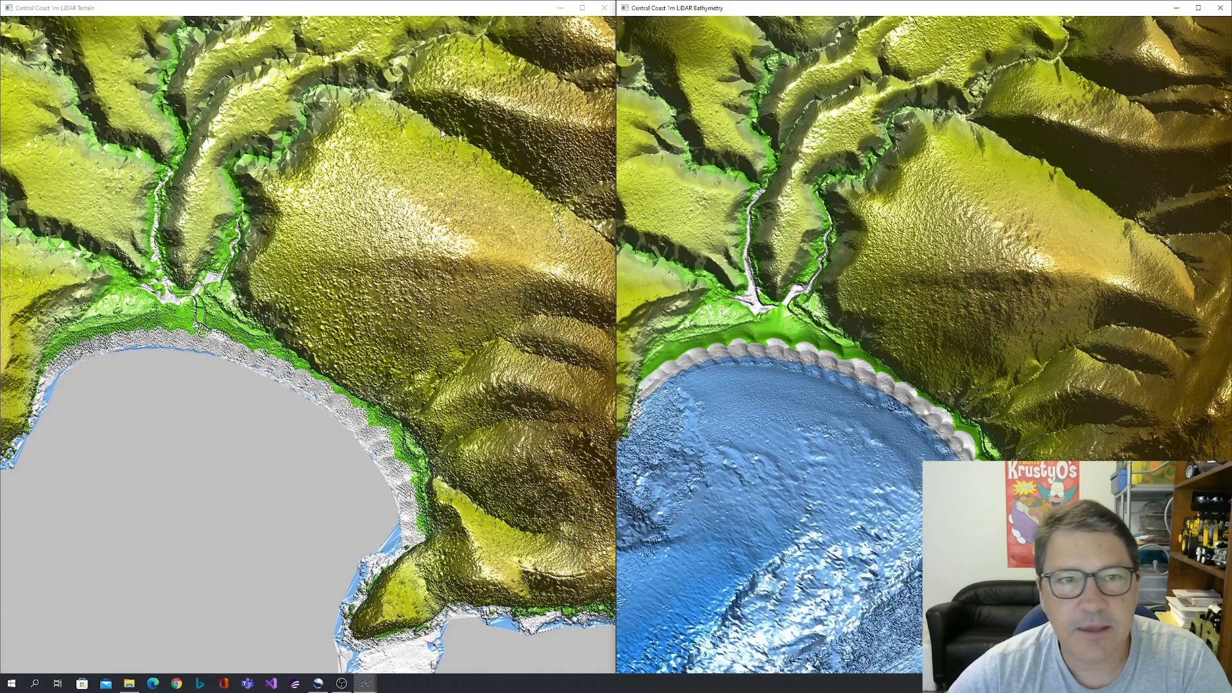
Compare the surface texture of the gullies and slopes inland of the beach in the 1m terrain and bathymetry previews.
drag(430, 142, 378, 321)
drag(346, 150, 364, 279)
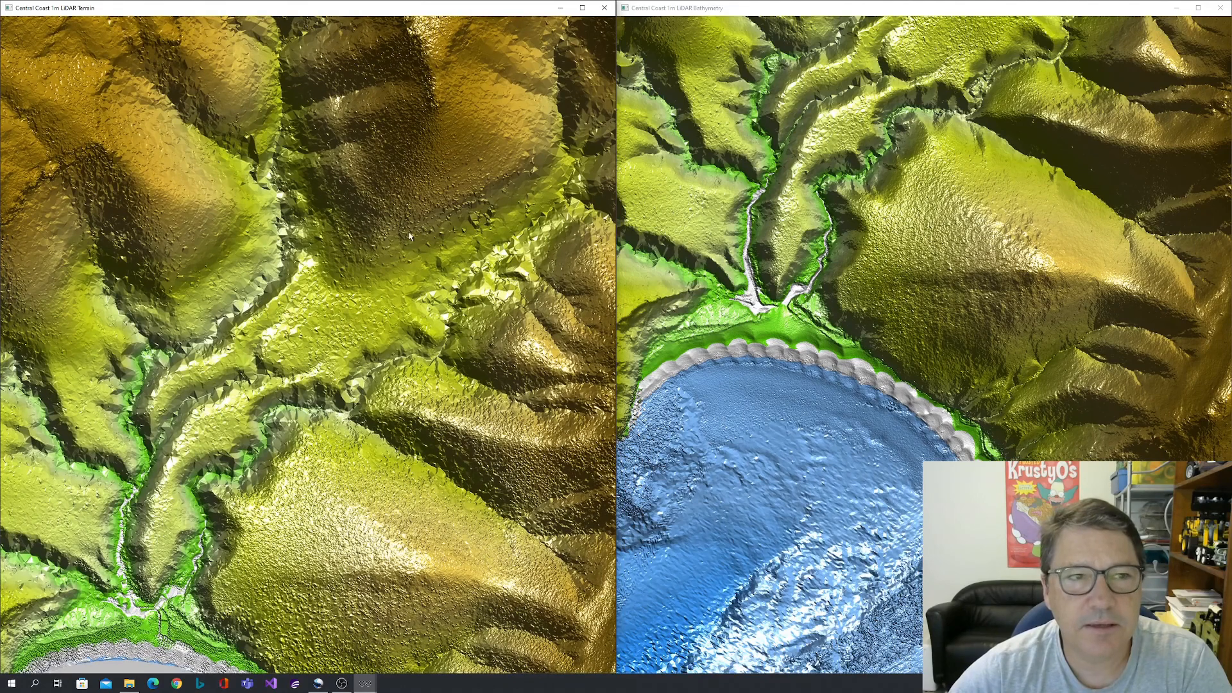
drag(851, 188, 827, 247)
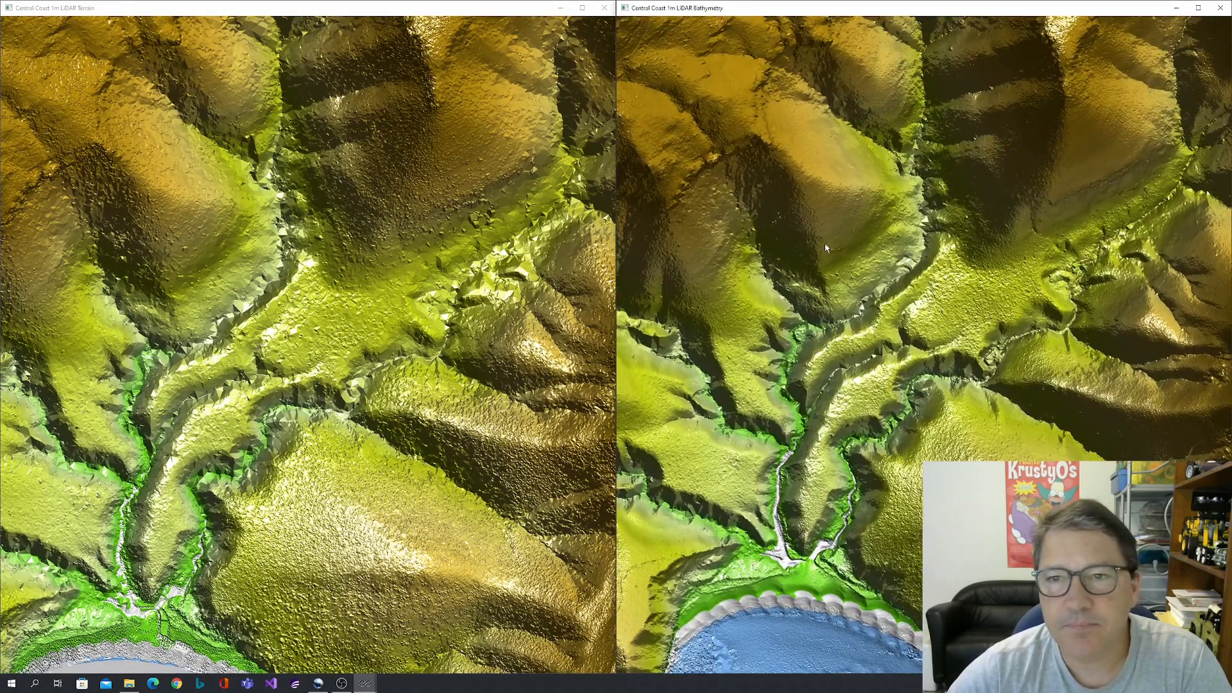
scroll(837, 228, up, 2)
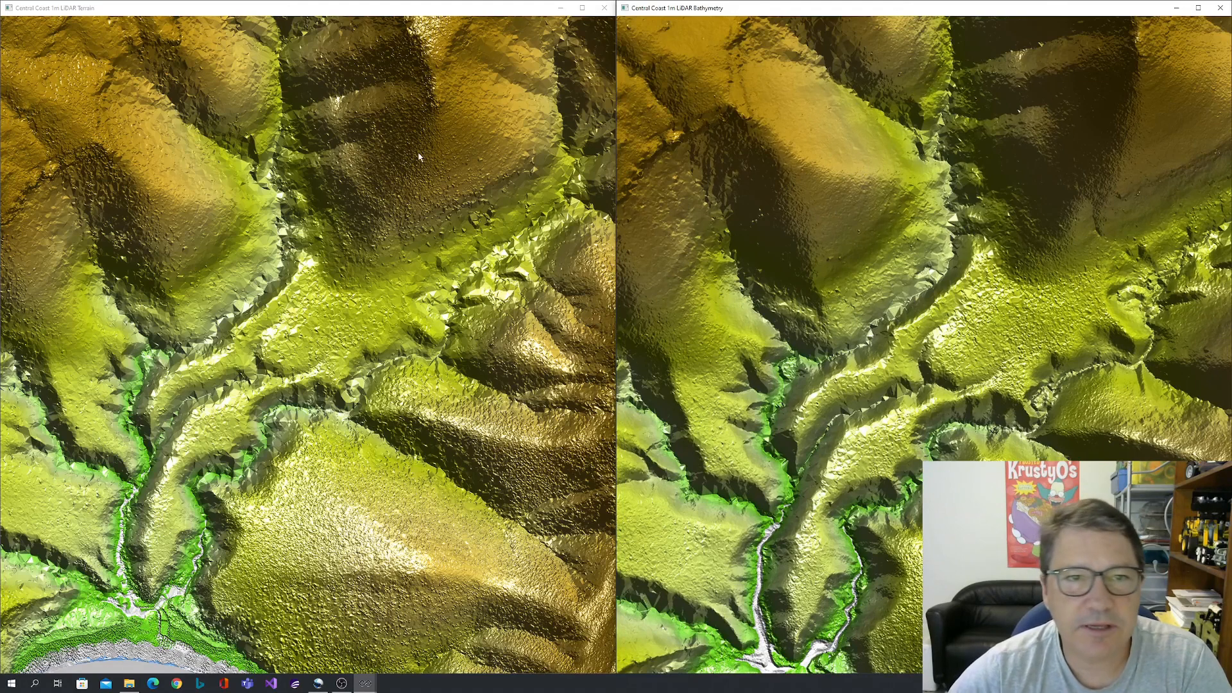
drag(410, 154, 370, 231)
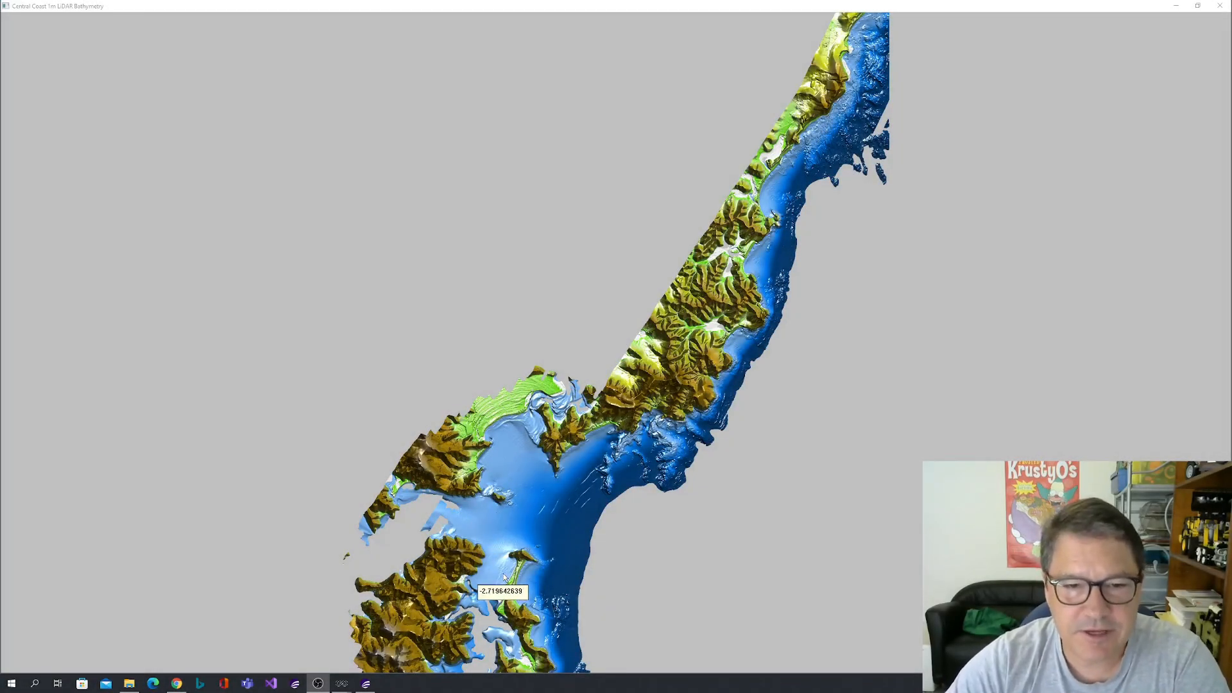
Examine the seabed across the large southern bay, from the small island to the deep offshore edge, in the 1m bathymetry preview.
scroll(505, 573, up, 2)
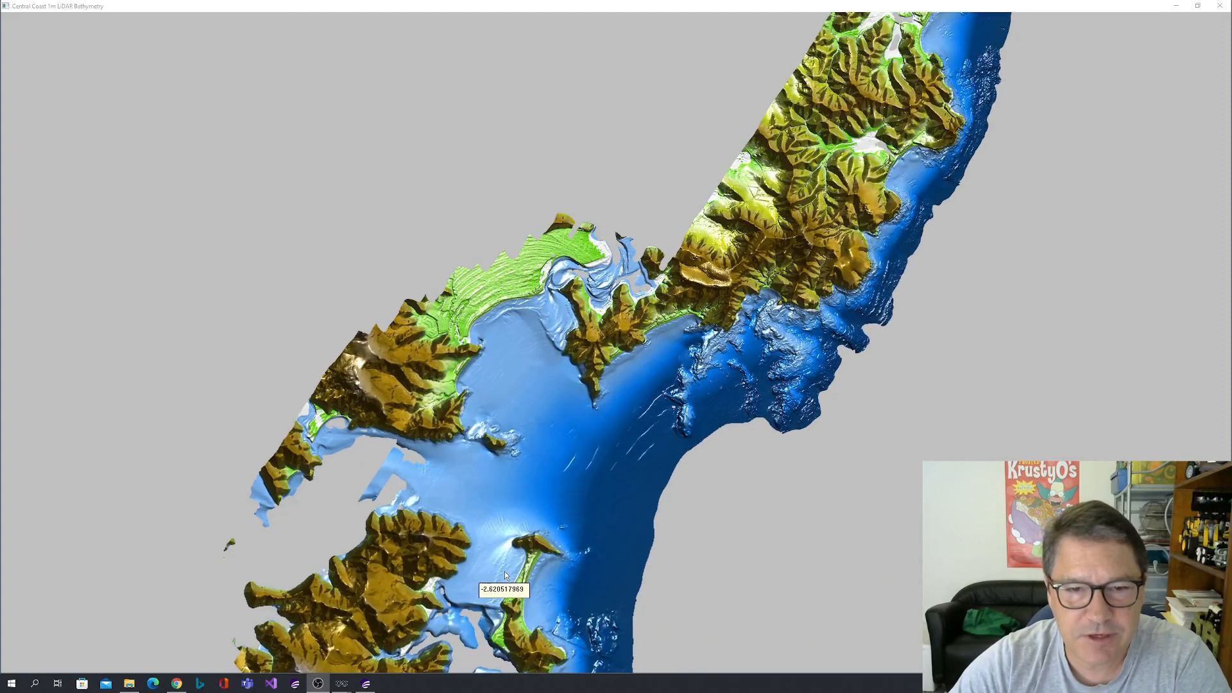
drag(506, 525, 600, 282)
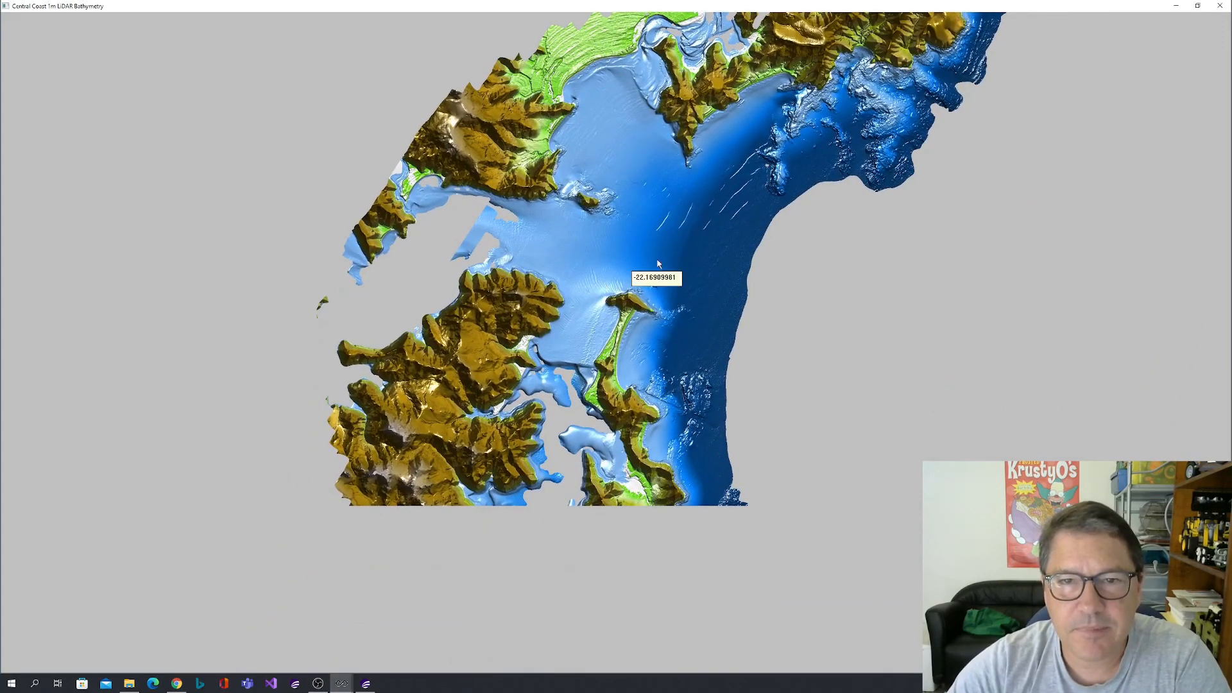
scroll(659, 226, up, 3)
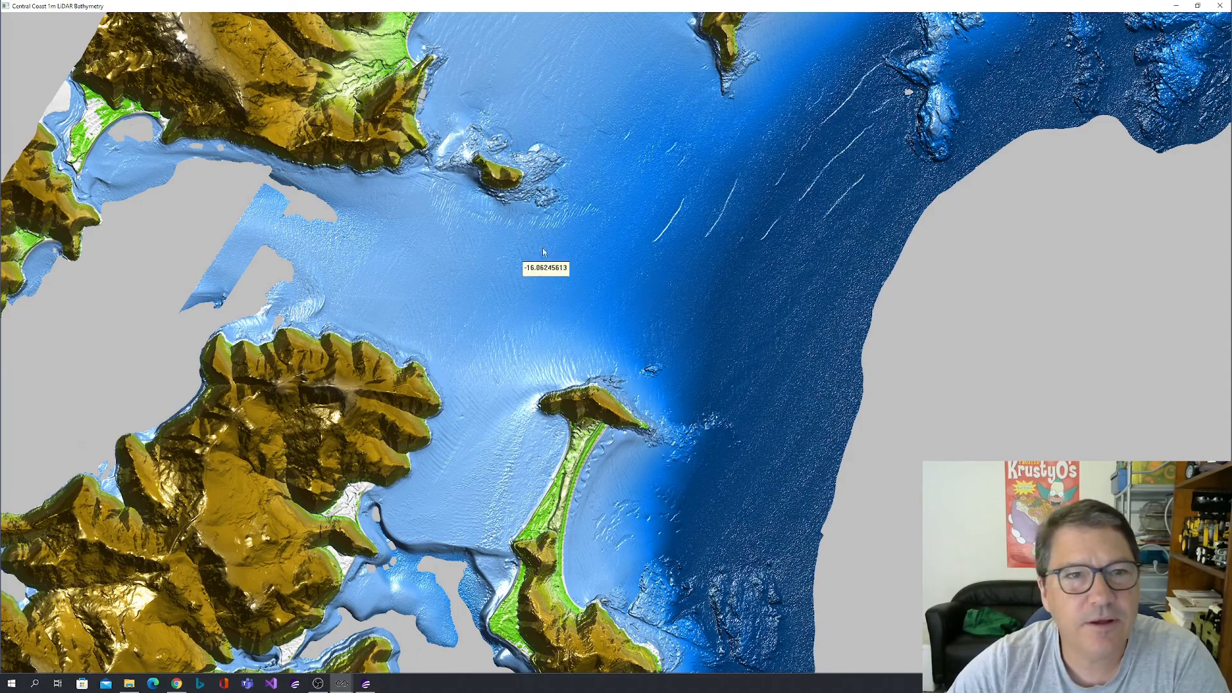
drag(435, 220, 518, 243)
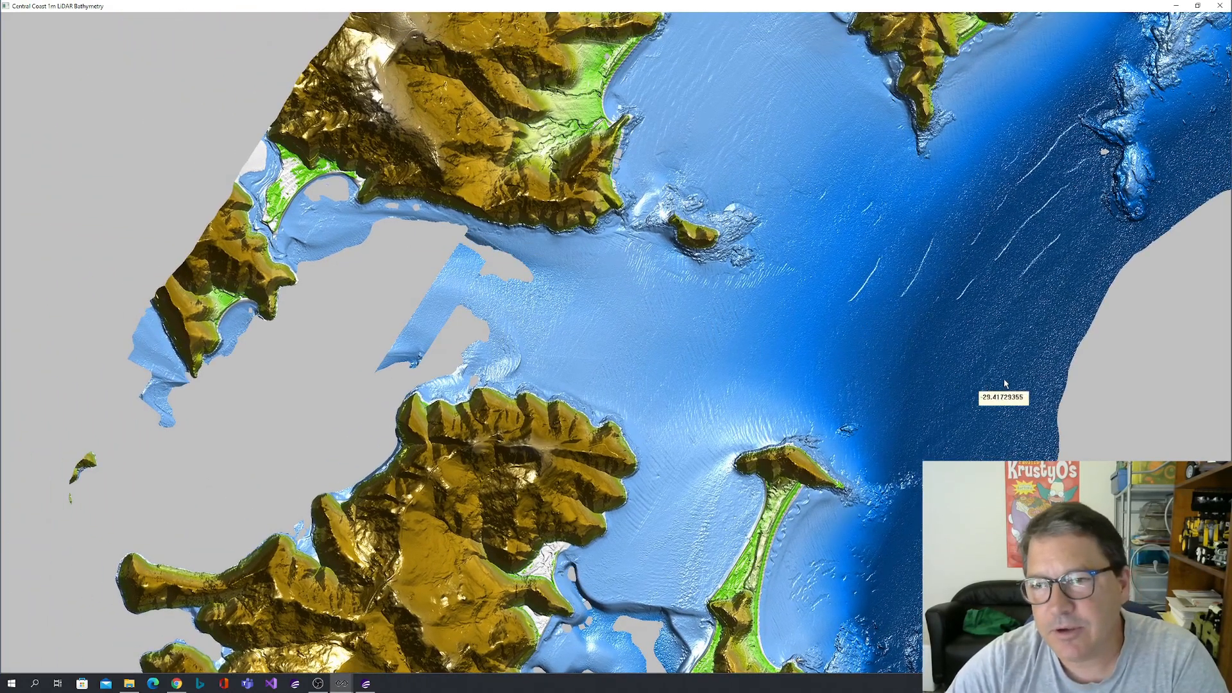
drag(1037, 391, 948, 351)
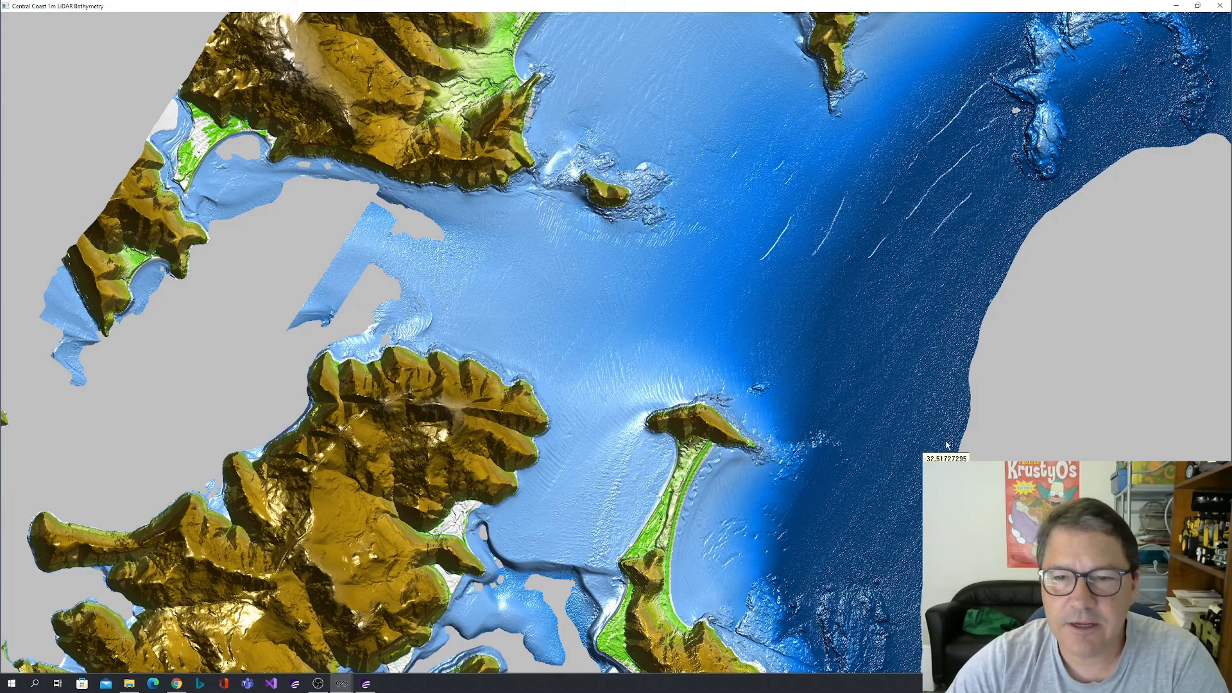
Inspect seabed depths and ripples around the narrow southern peninsula, its inner channel and the bay entrance in the 1m bathymetry.
drag(612, 462, 601, 261)
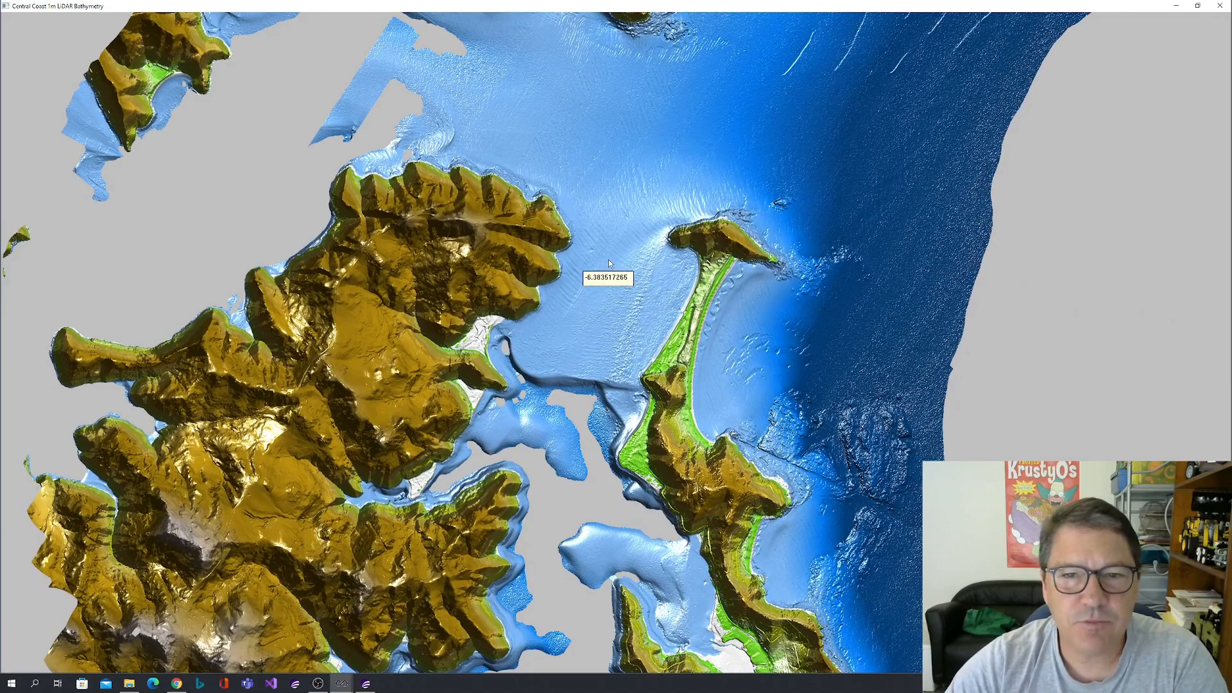
drag(786, 114, 591, 338)
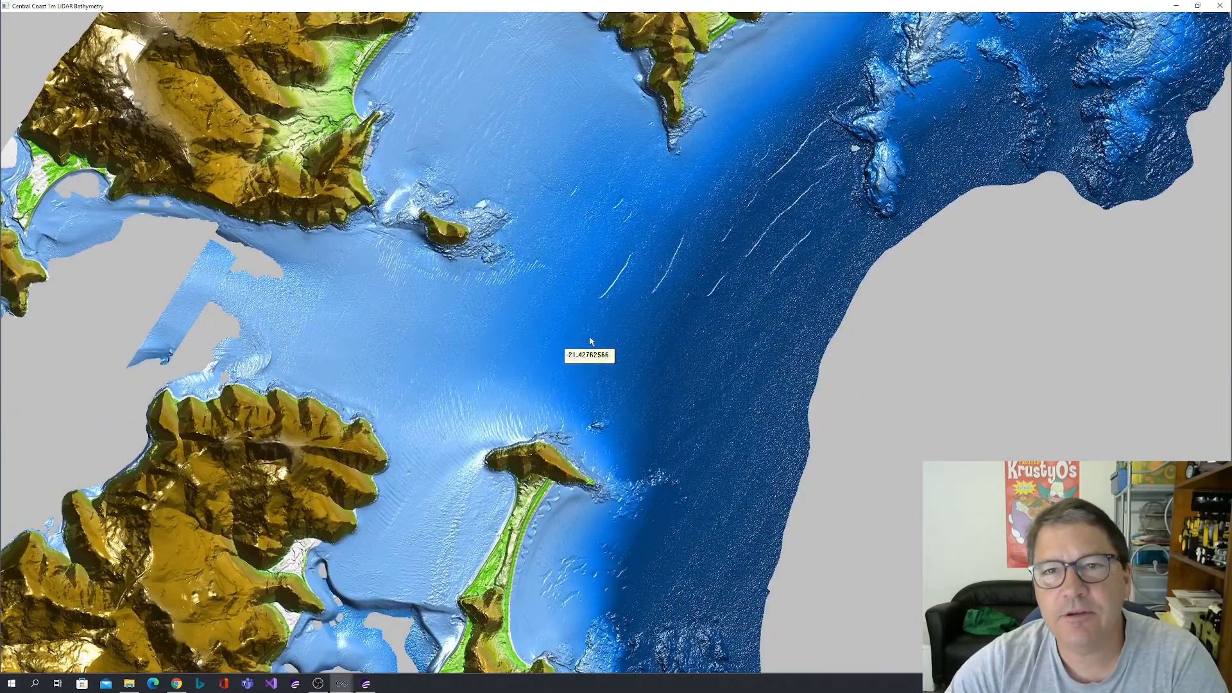
drag(643, 122, 618, 211)
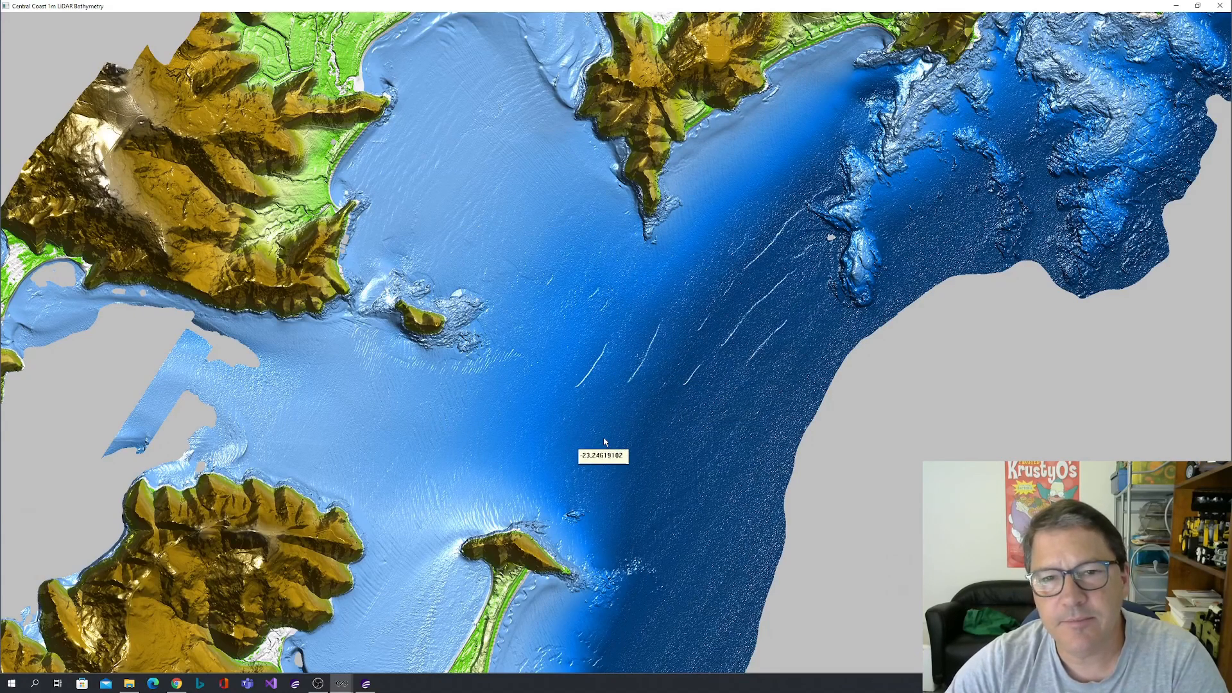
drag(604, 442, 688, 332)
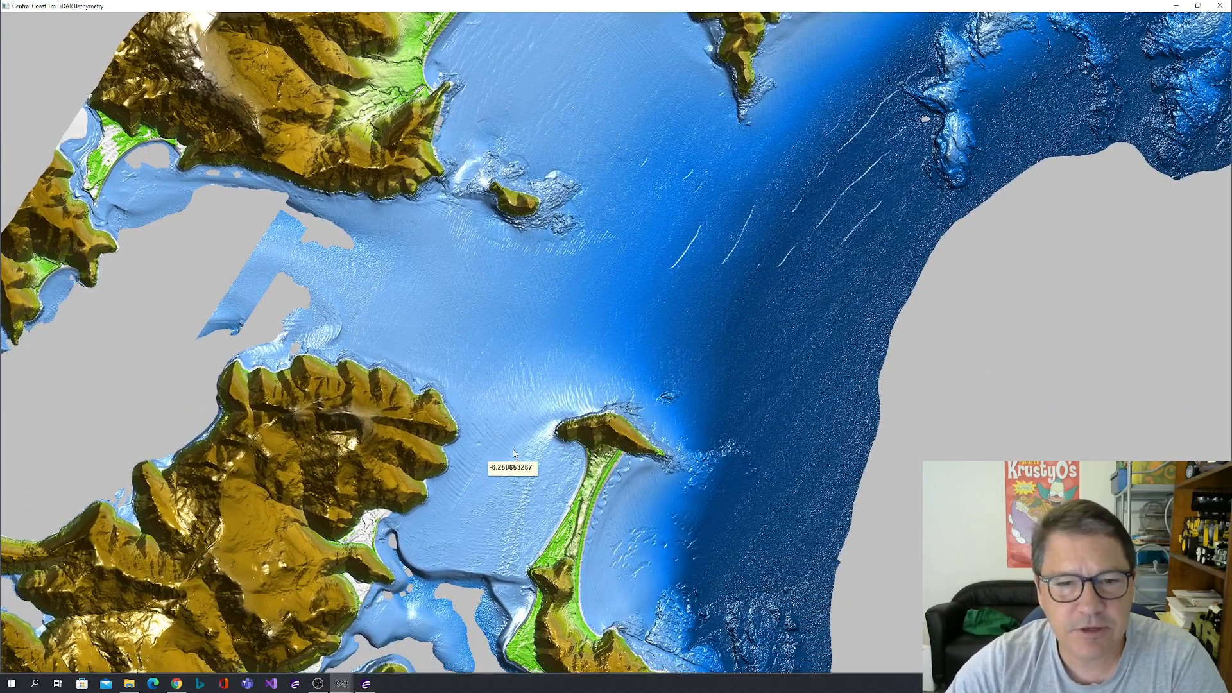
drag(513, 454, 598, 295)
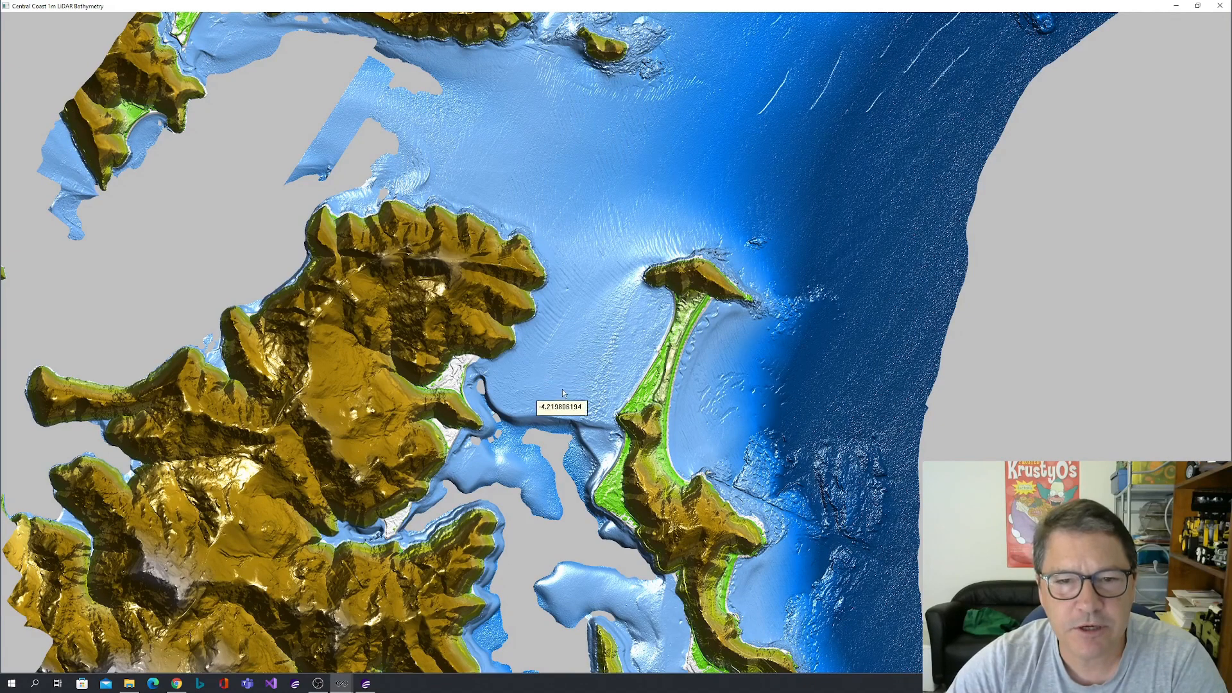
drag(549, 447, 552, 307)
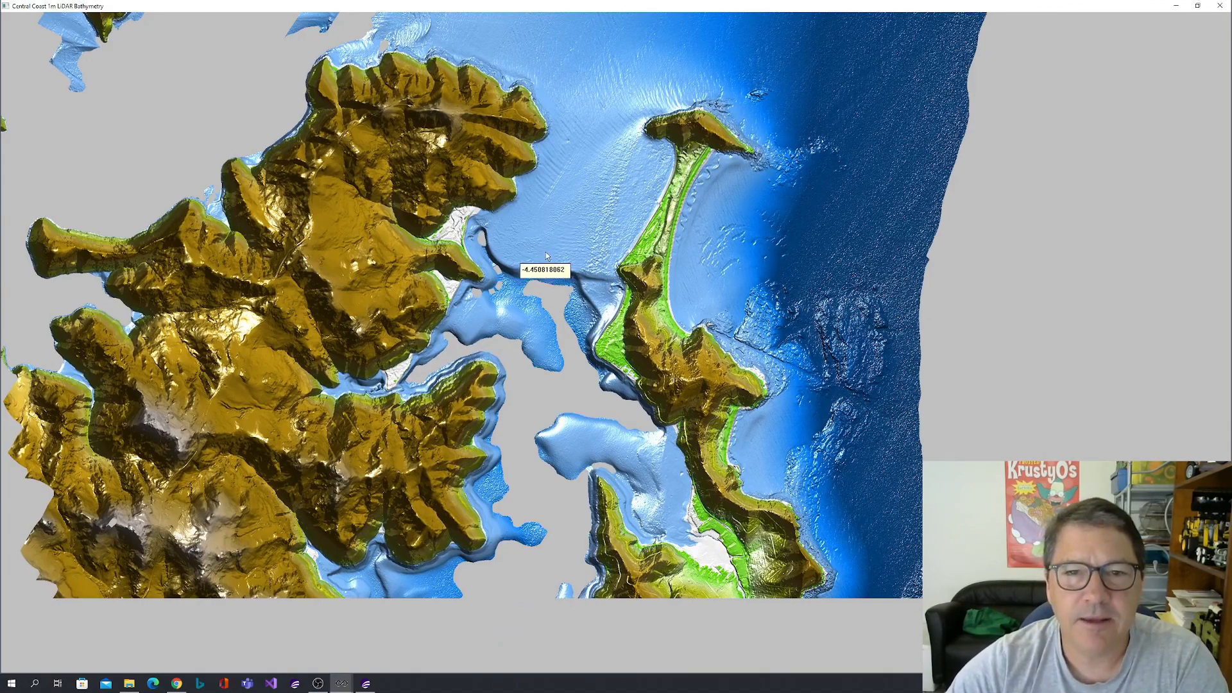
scroll(546, 255, down, 3)
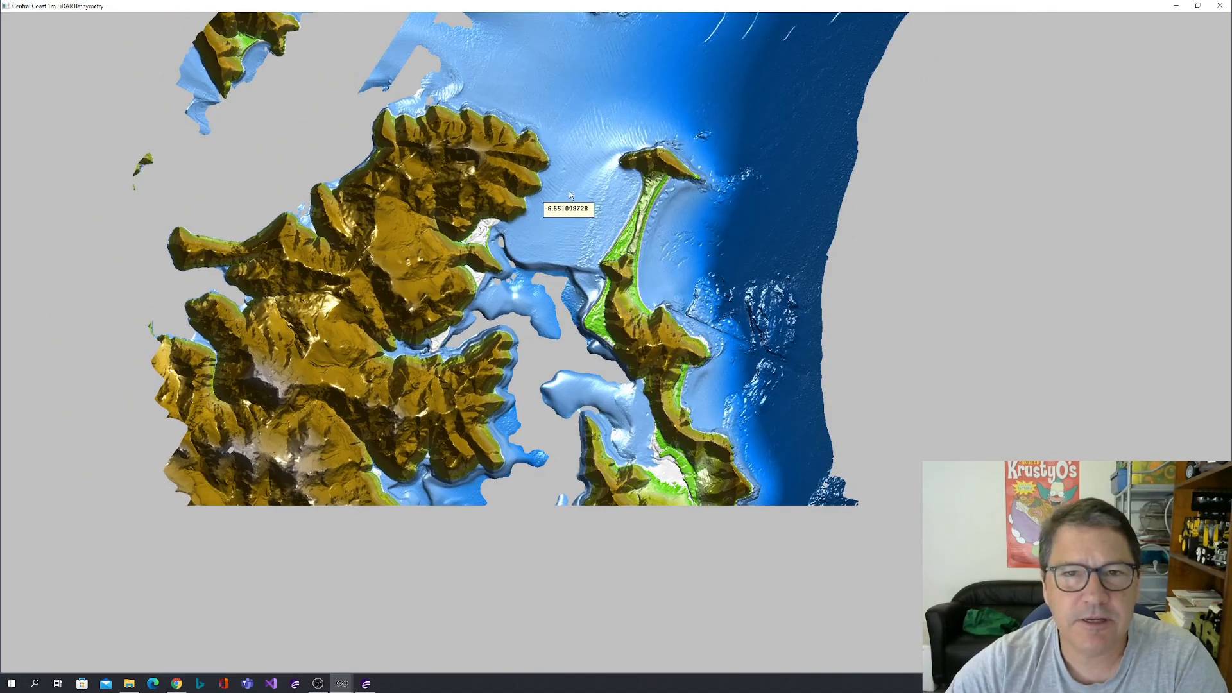
scroll(525, 317, down, 3)
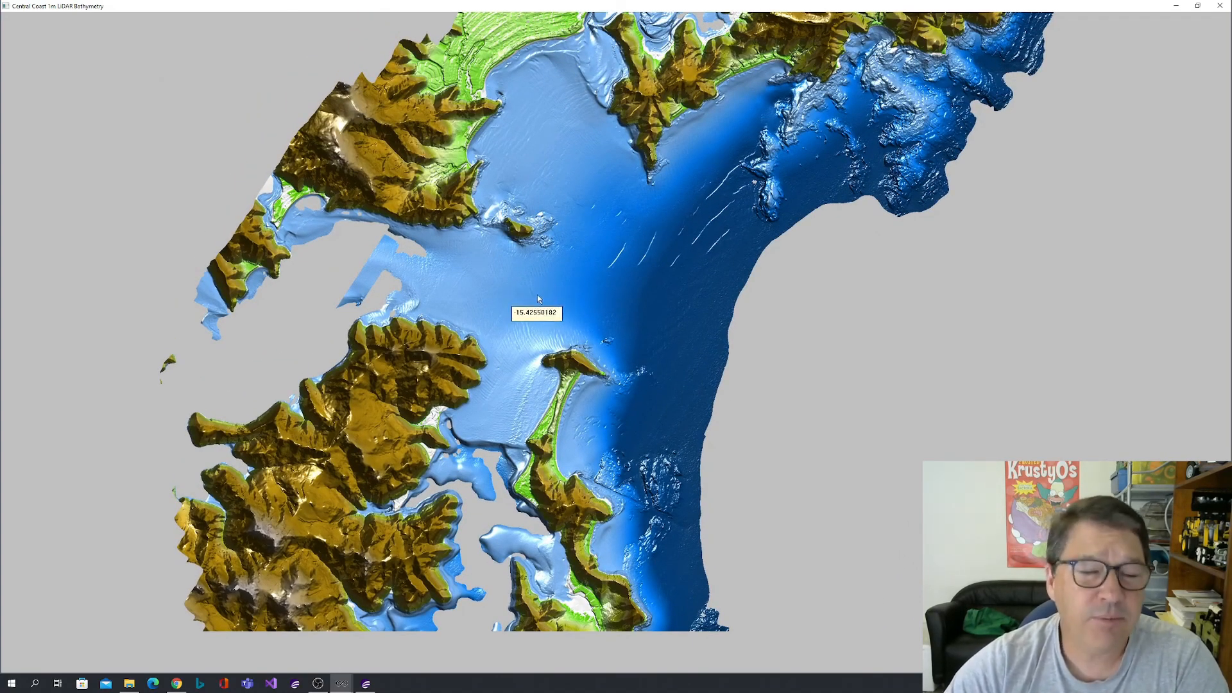
Examine the seabed at the northern end of the large bay and the sandbars in the winding inlet channel in the 1m bathymetry.
drag(539, 290, 511, 371)
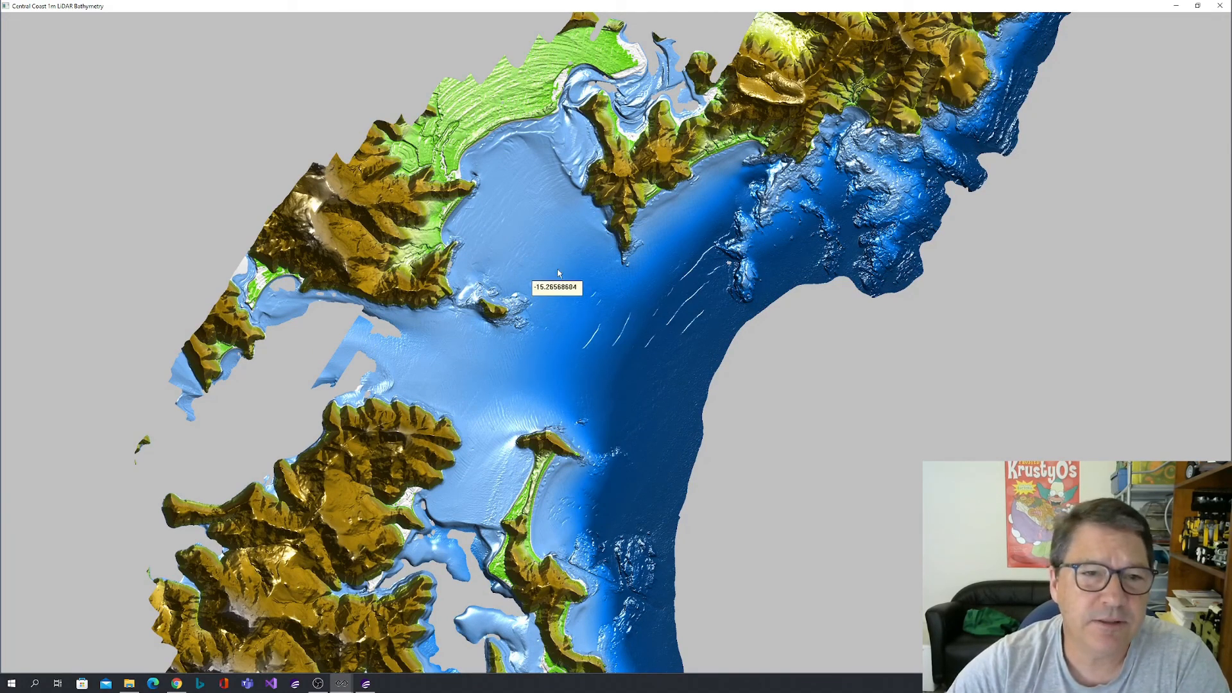
drag(532, 240, 525, 333)
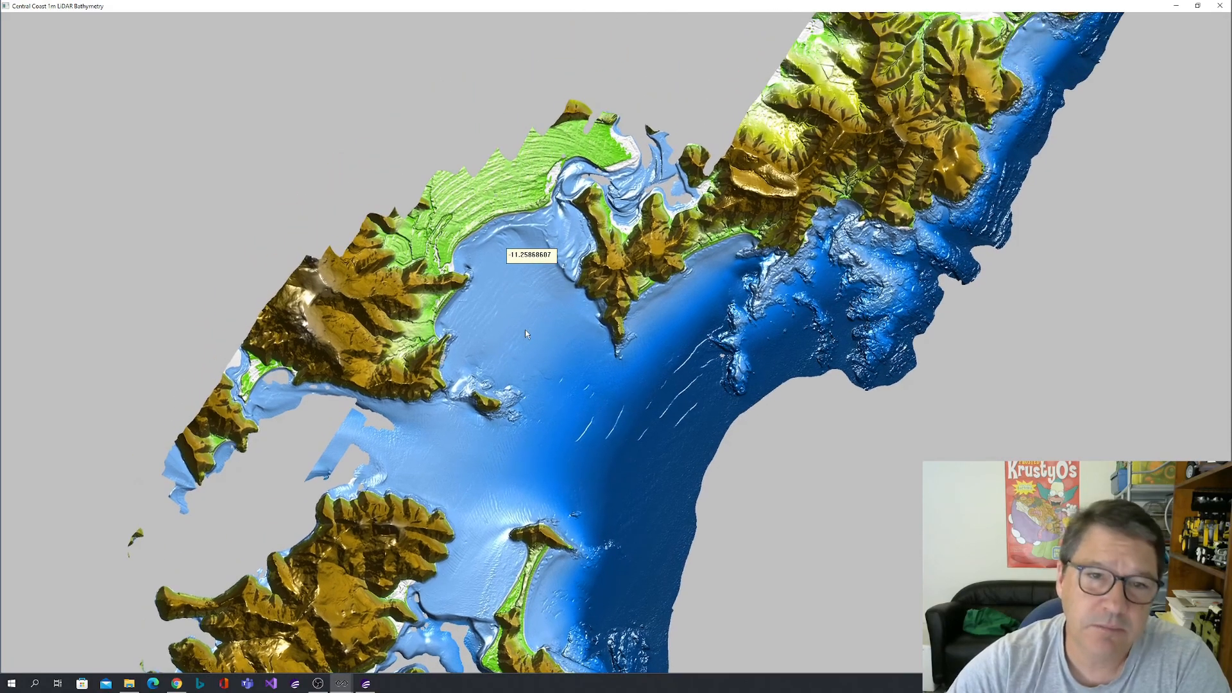
scroll(516, 298, up, 5)
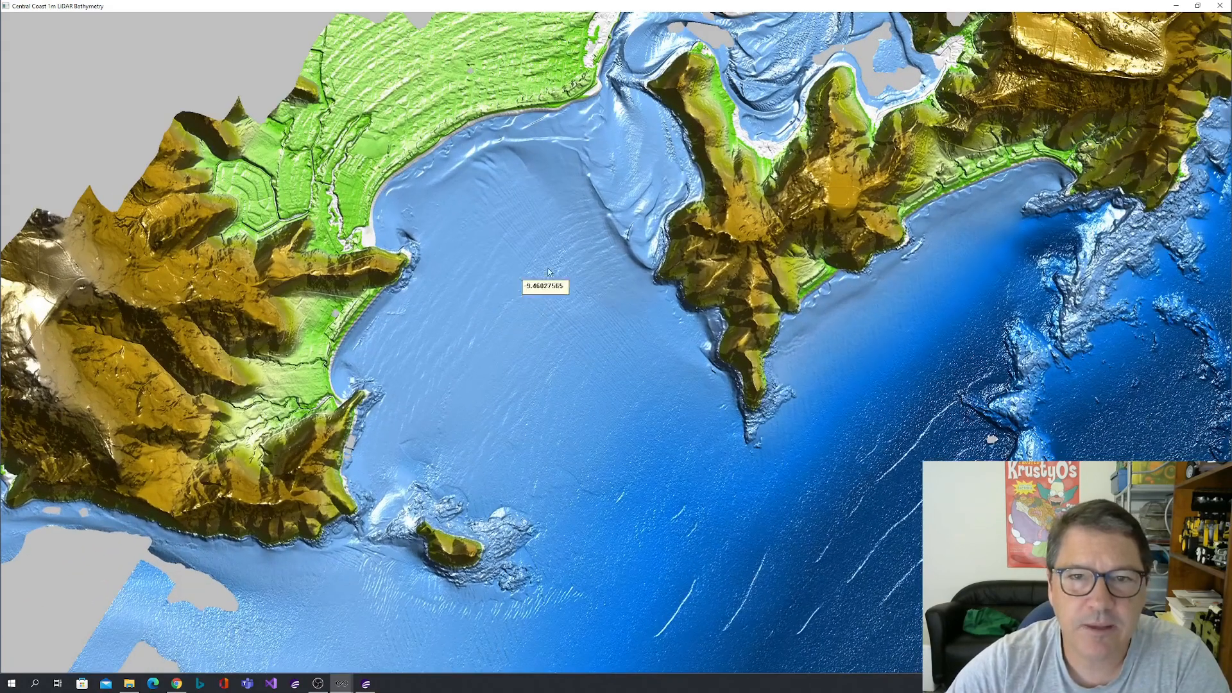
drag(549, 272, 517, 382)
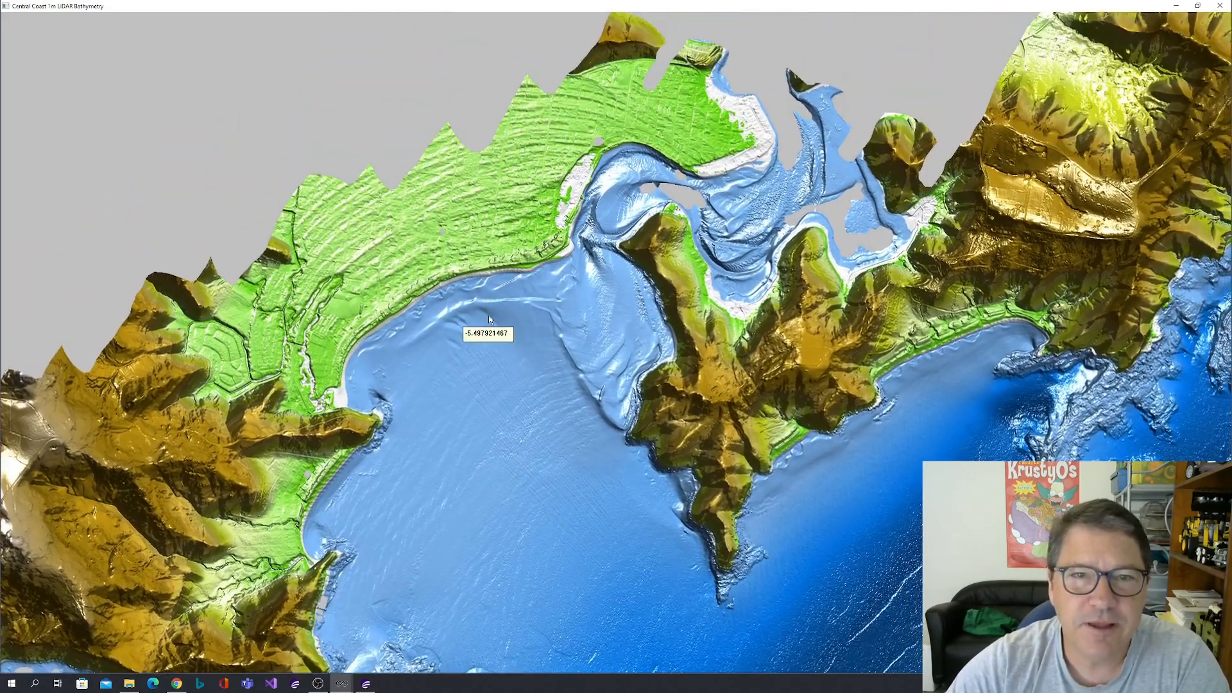
drag(491, 317, 489, 396)
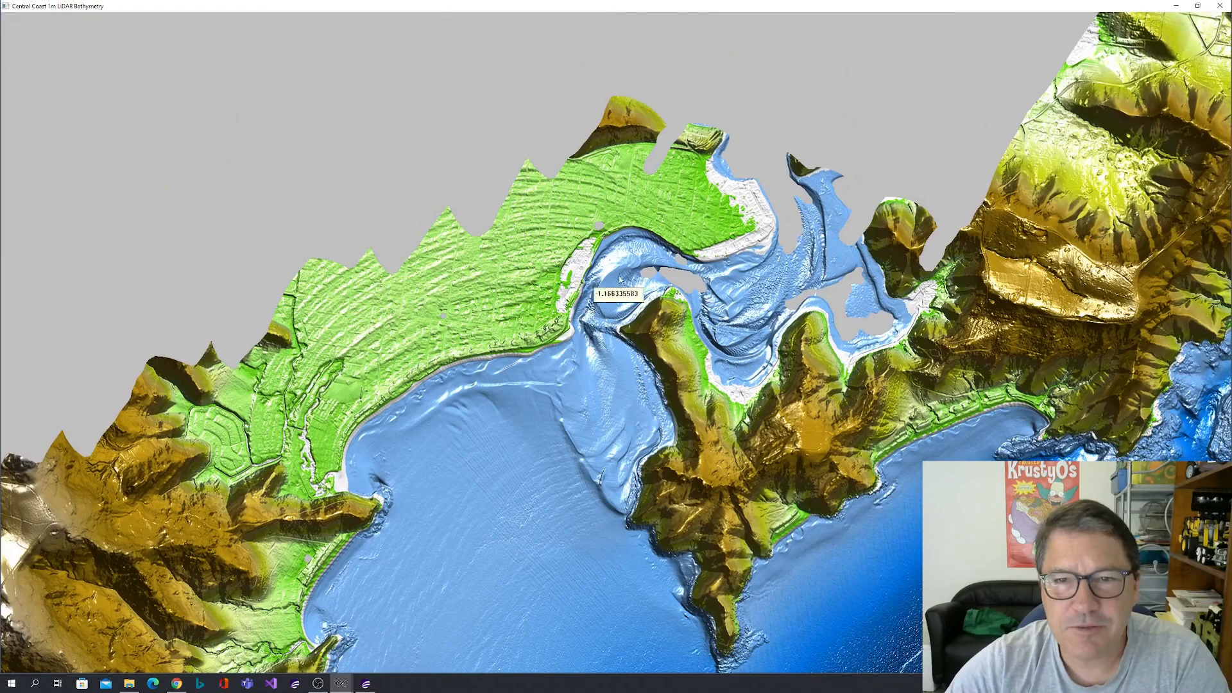
drag(594, 430, 558, 344)
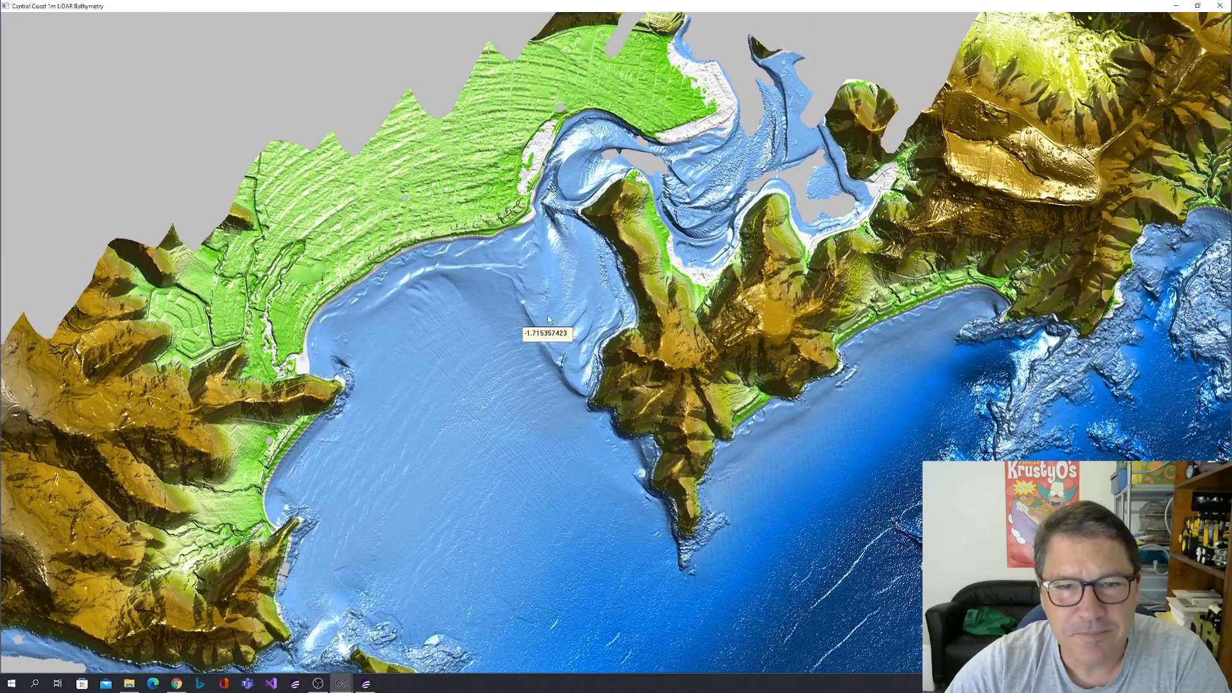
scroll(556, 334, up, 3)
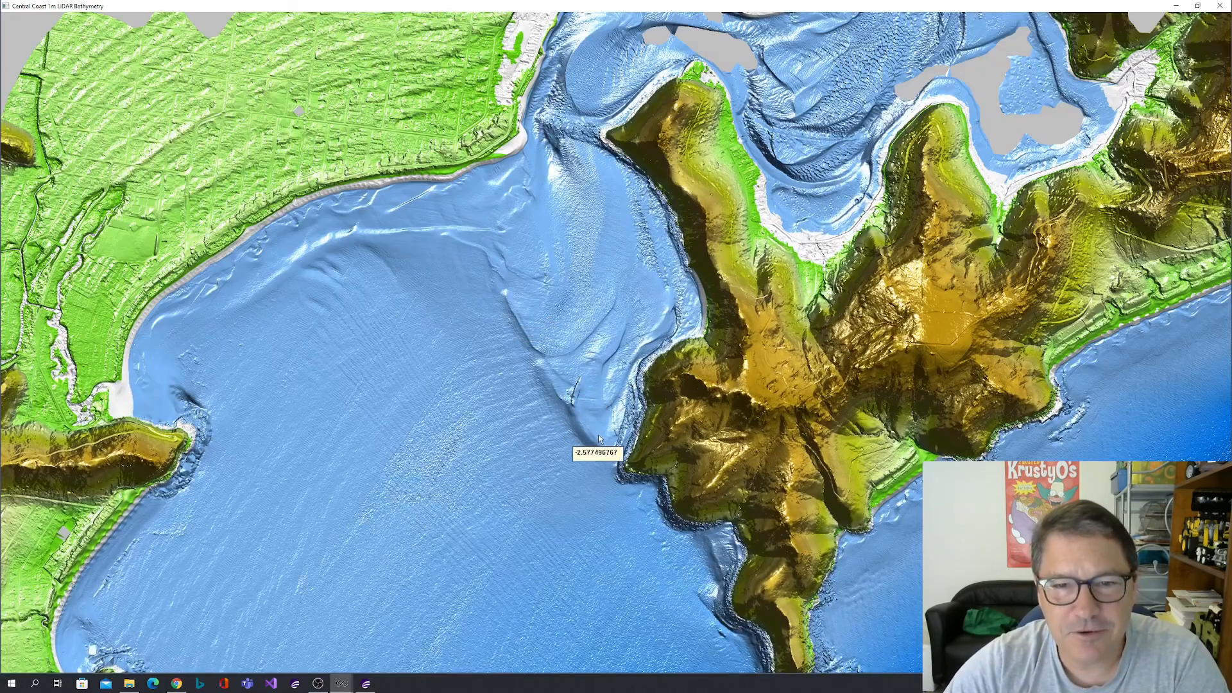
drag(573, 284, 499, 416)
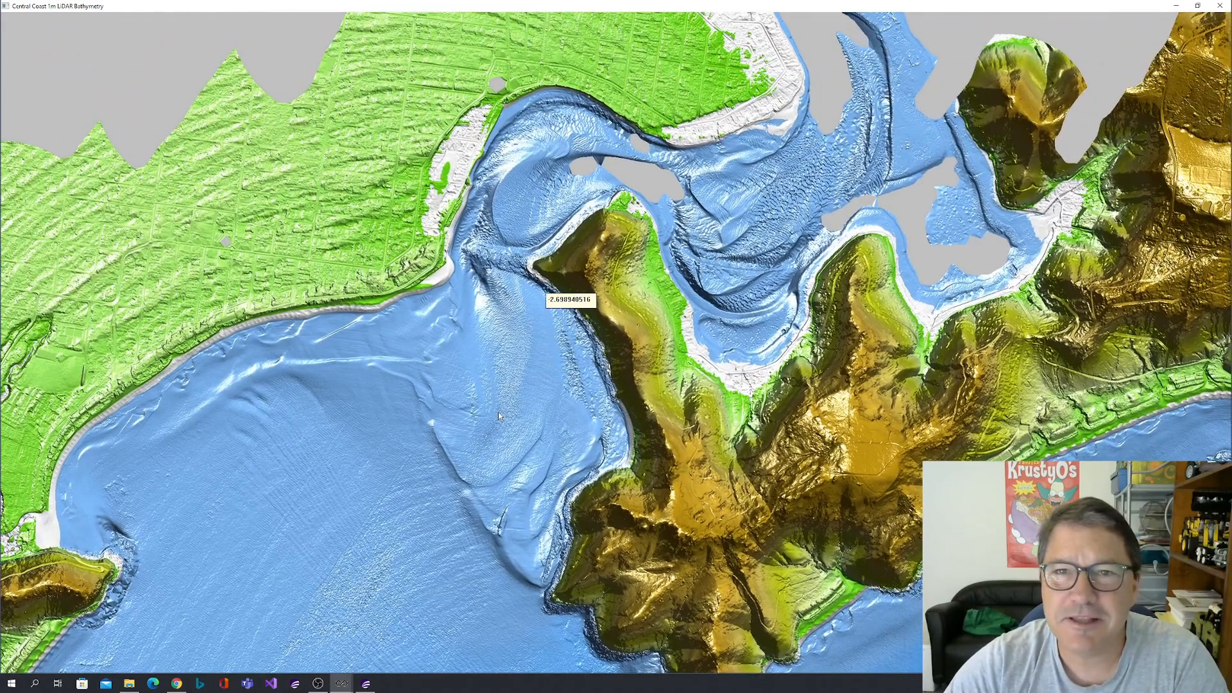
scroll(497, 383, down, 2)
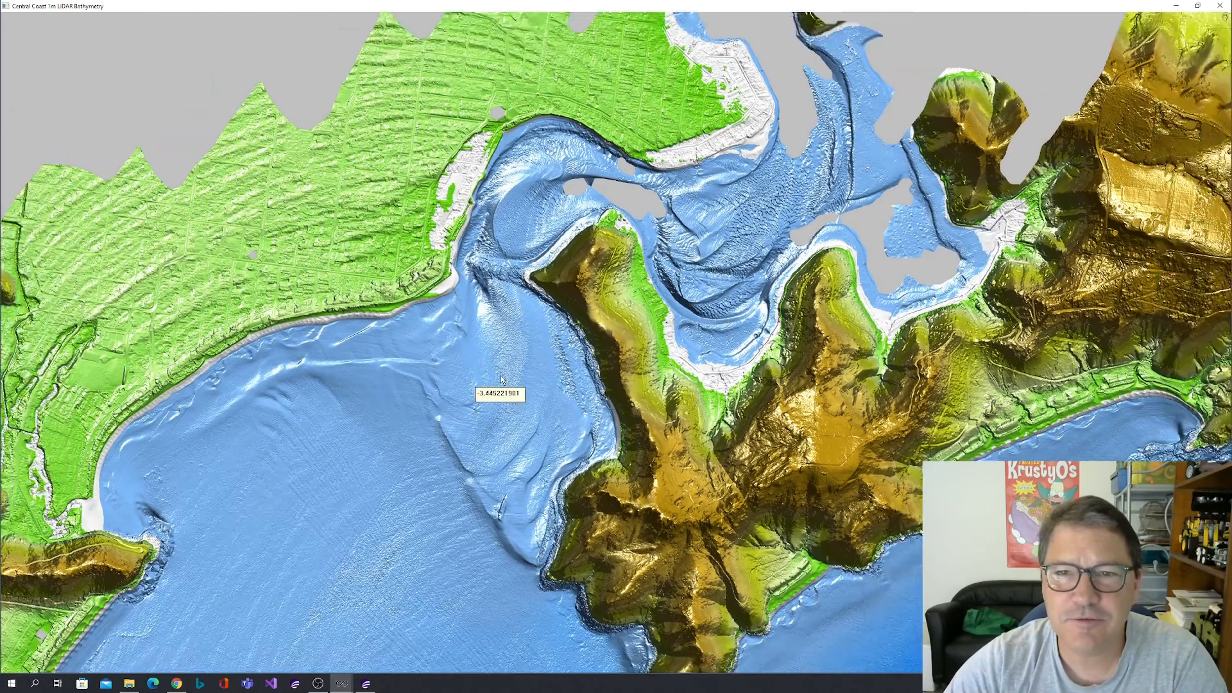
scroll(497, 383, down, 2)
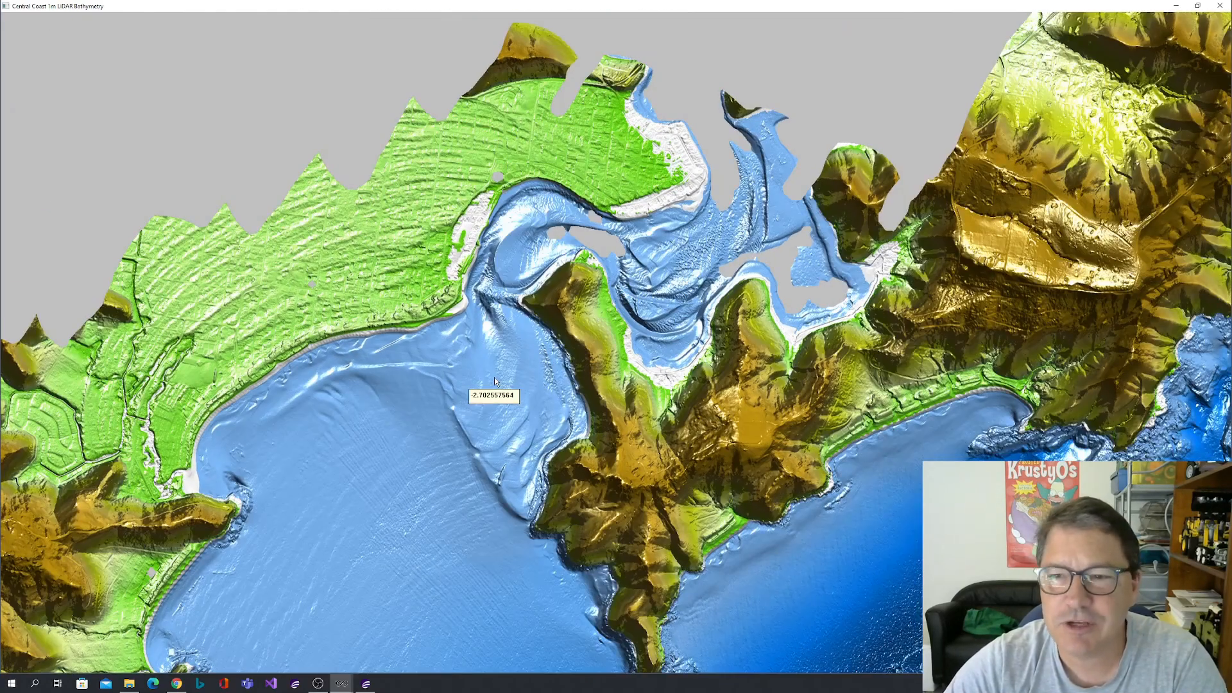
scroll(503, 383, down, 3)
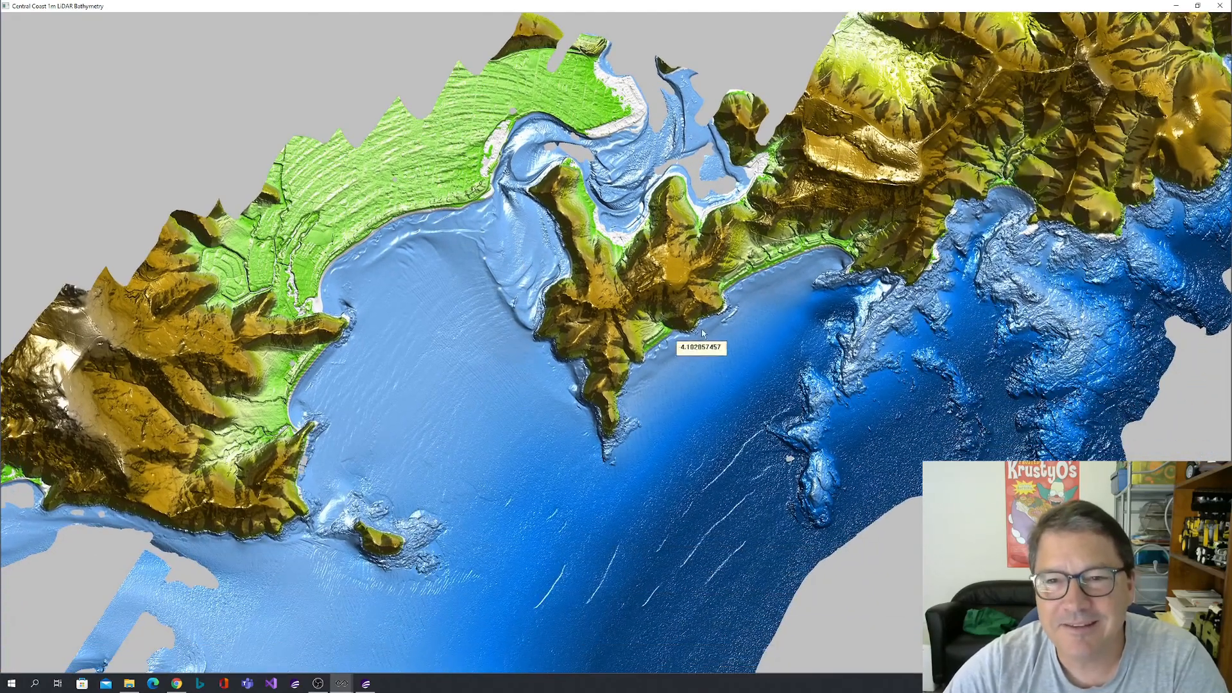
Inspect the linear seabed ridges offshore and the rocky reefs around the headland east of the bay, checking depths and surface texture.
drag(668, 337, 640, 258)
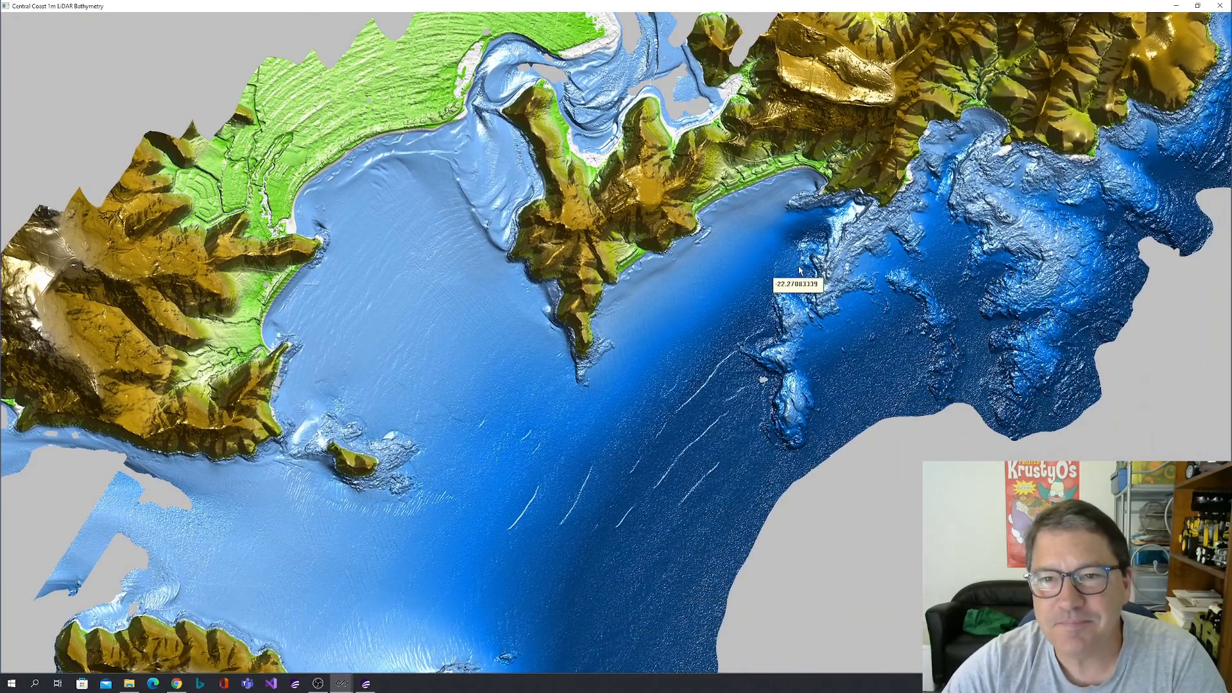
drag(798, 268, 664, 336)
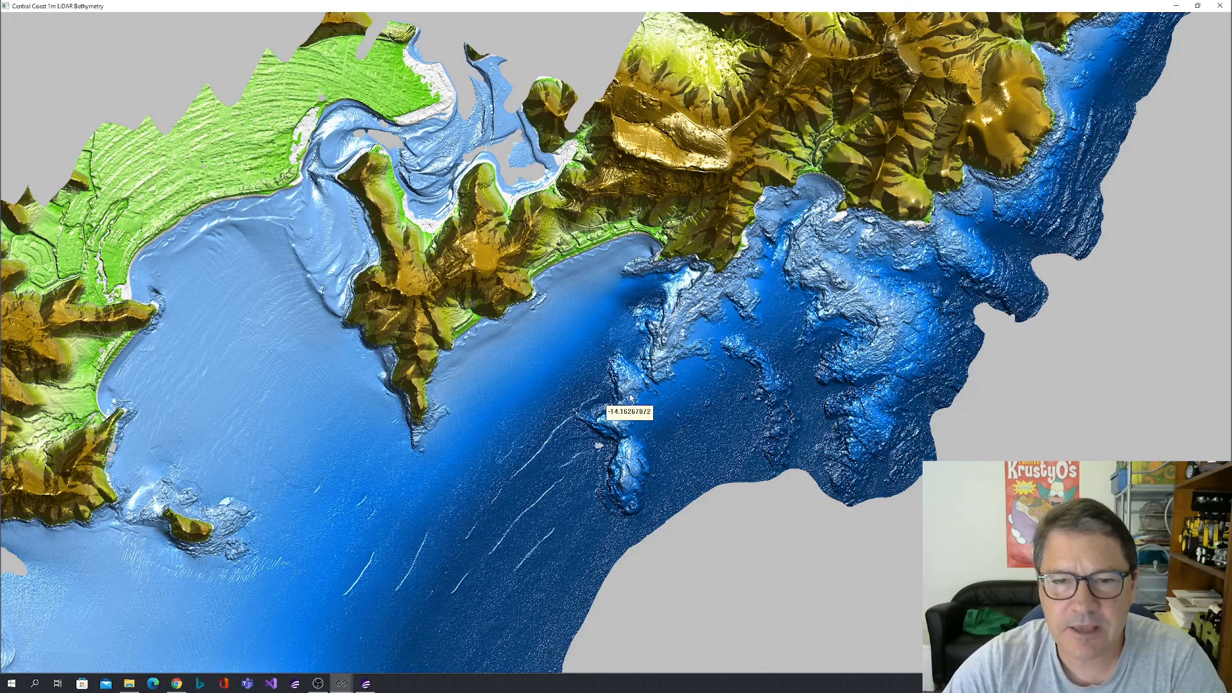
drag(627, 502, 647, 385)
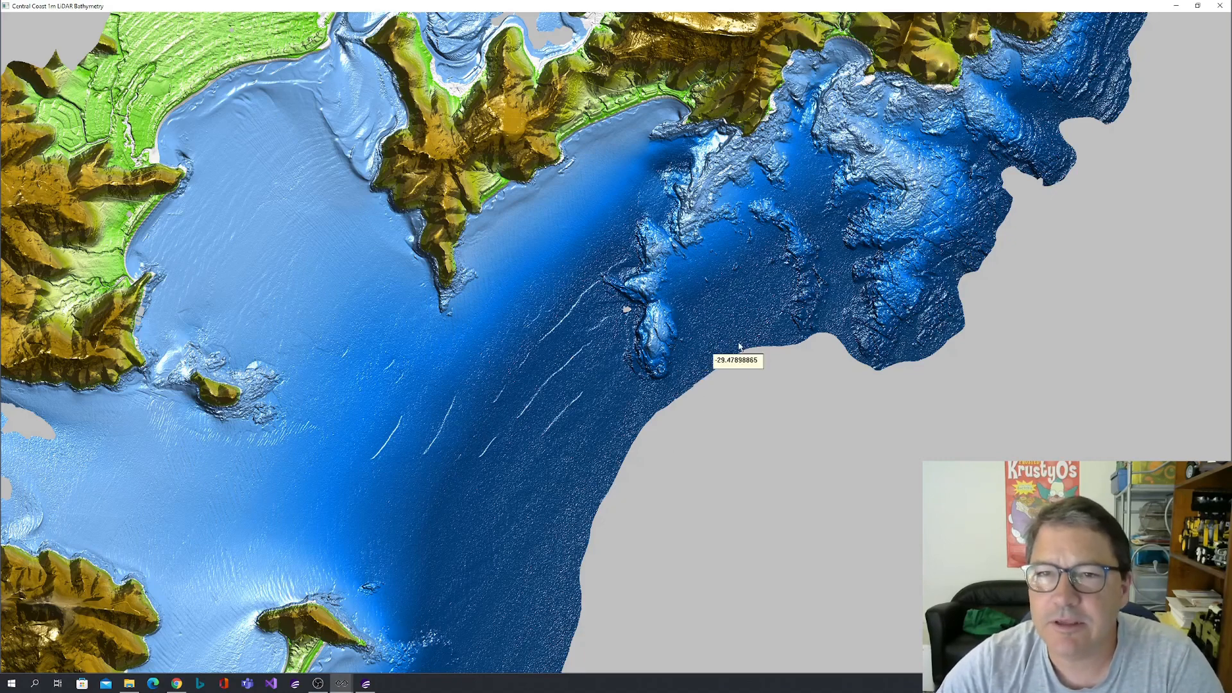
drag(763, 296, 728, 367)
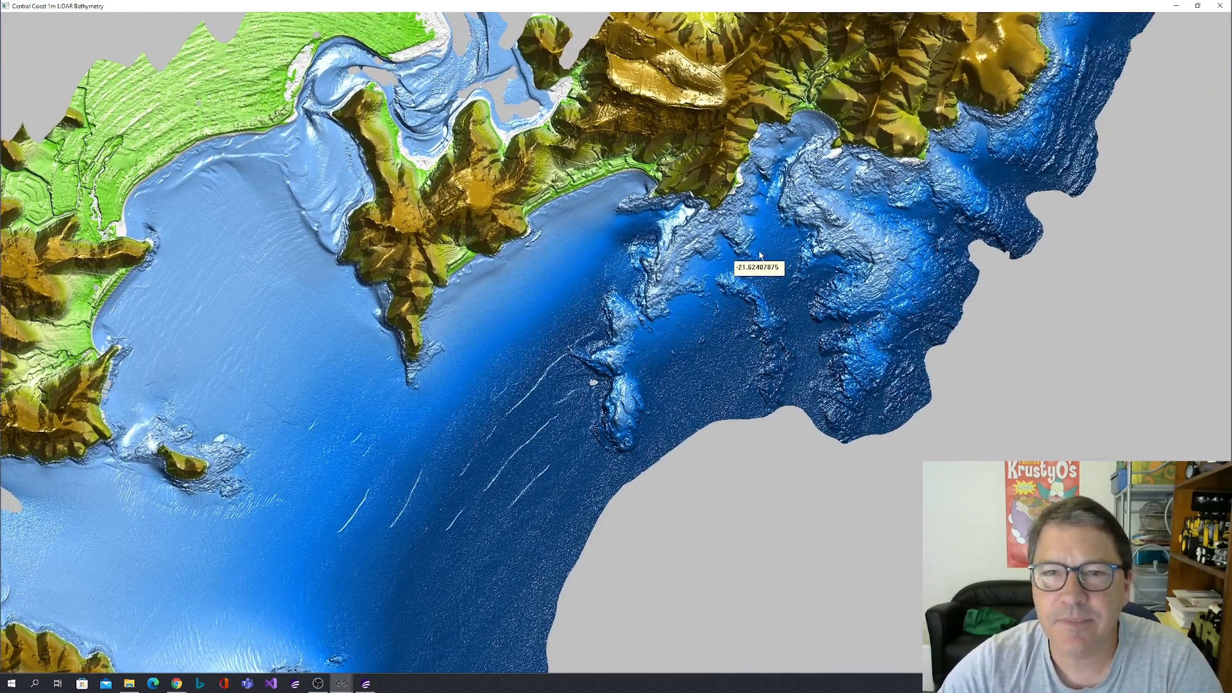
drag(760, 256, 720, 319)
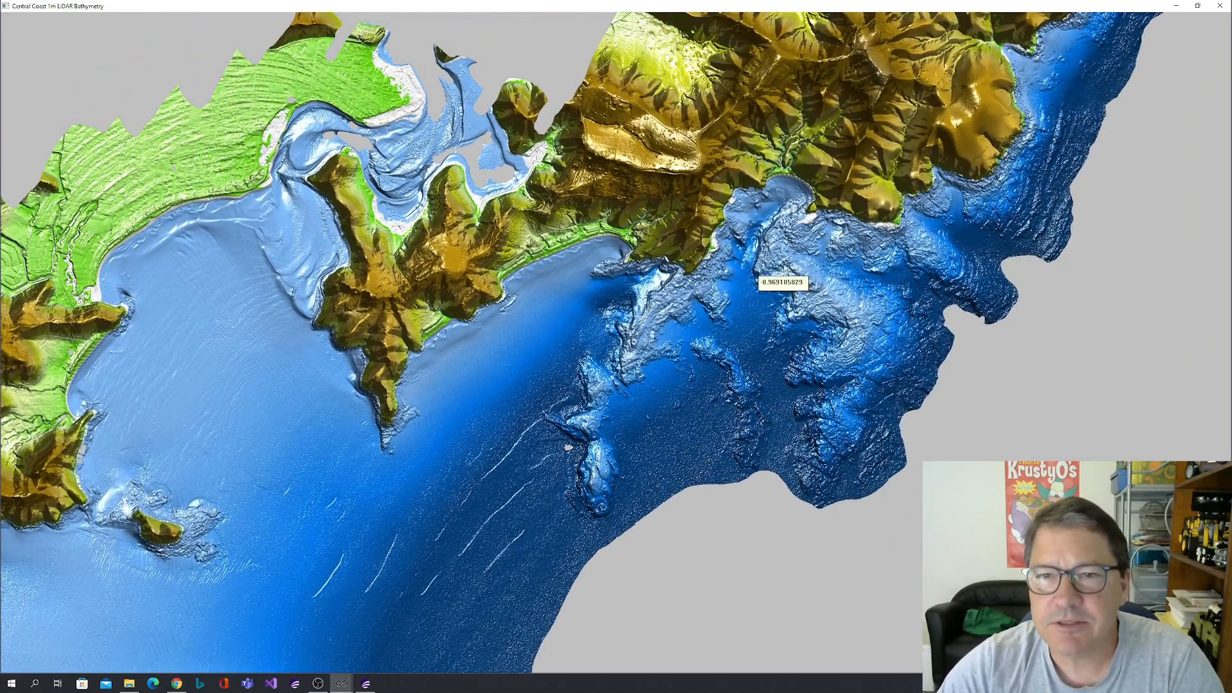
scroll(656, 284, up, 3)
scroll(657, 281, up, 3)
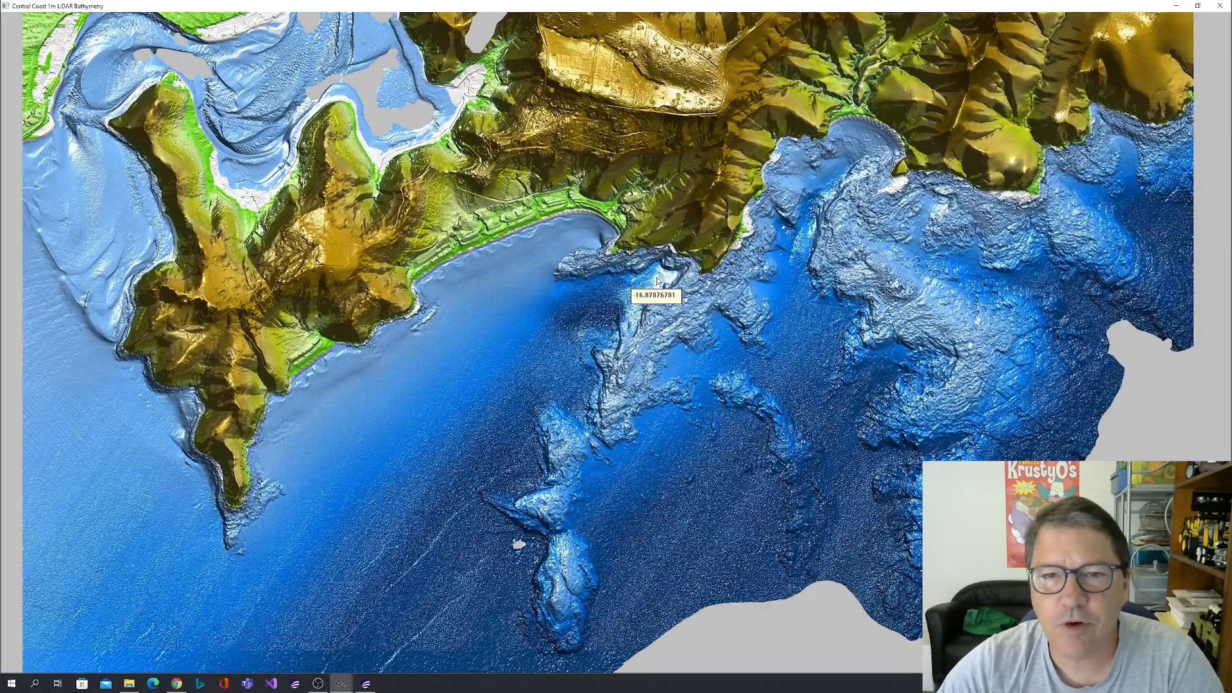
scroll(655, 286, up, 1)
scroll(656, 286, down, 1)
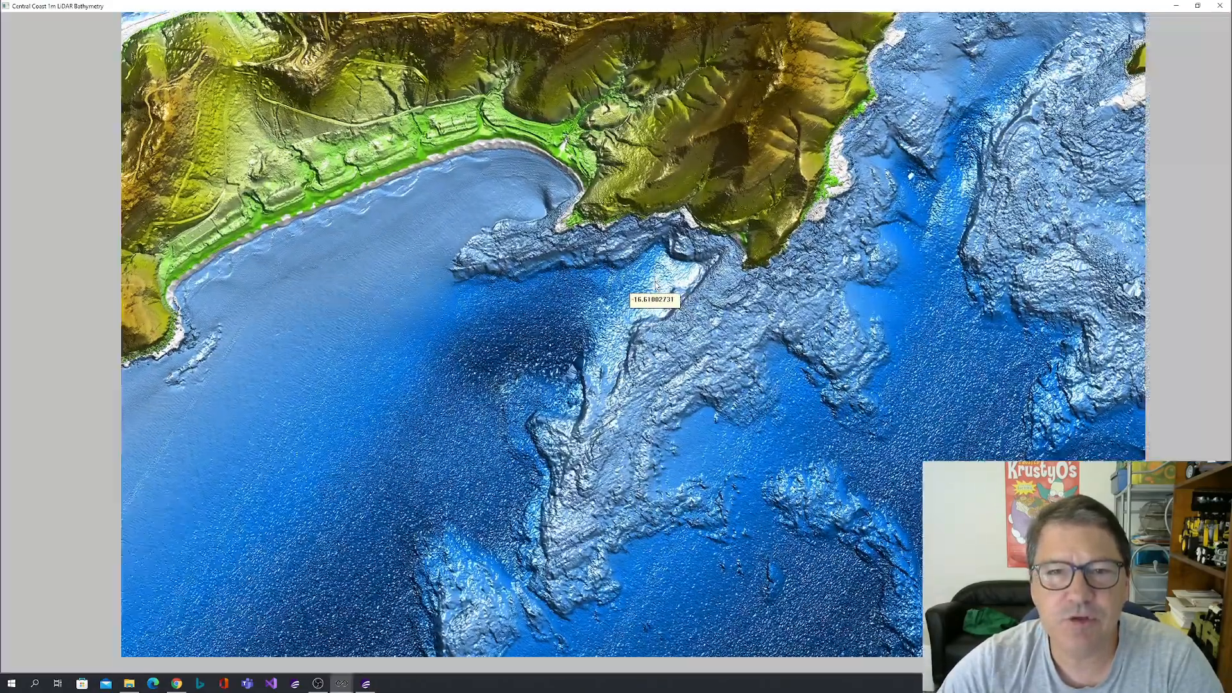
scroll(656, 284, up, 3)
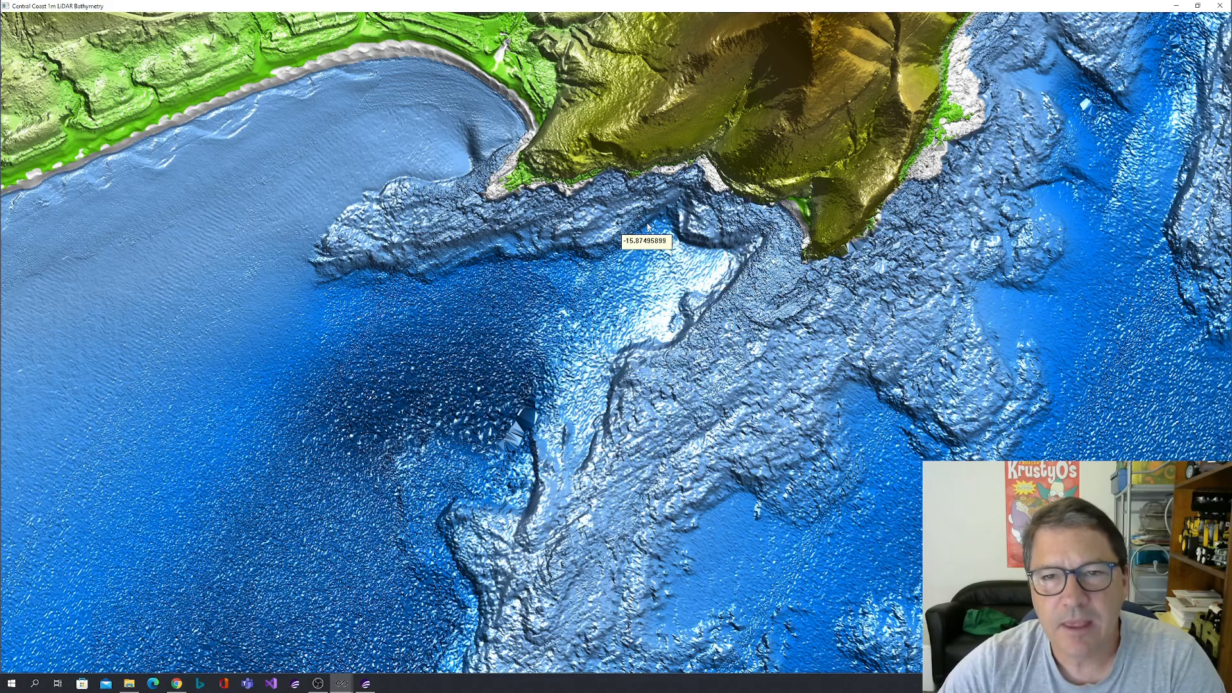
drag(650, 258, 633, 323)
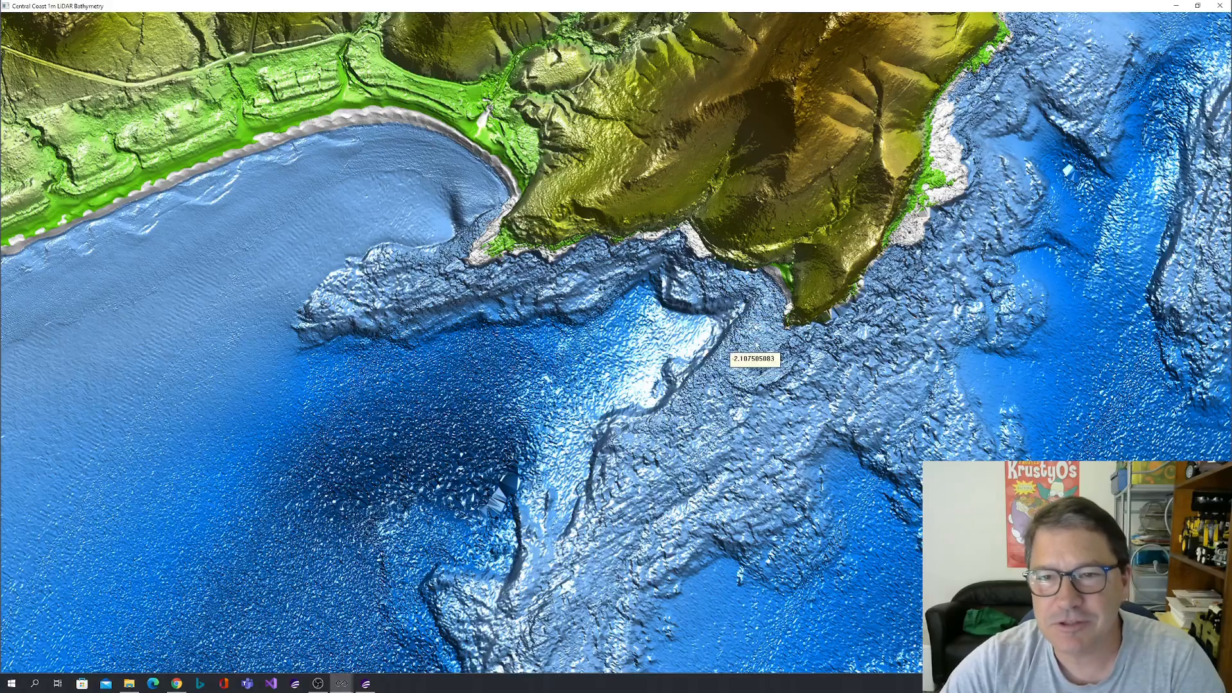
Examine the small curved cove, its exposed rock shelf and the surrounding reefs in close-up detail in the 1m bathymetry.
drag(761, 326, 600, 405)
scroll(600, 406, down, 2)
drag(659, 361, 569, 337)
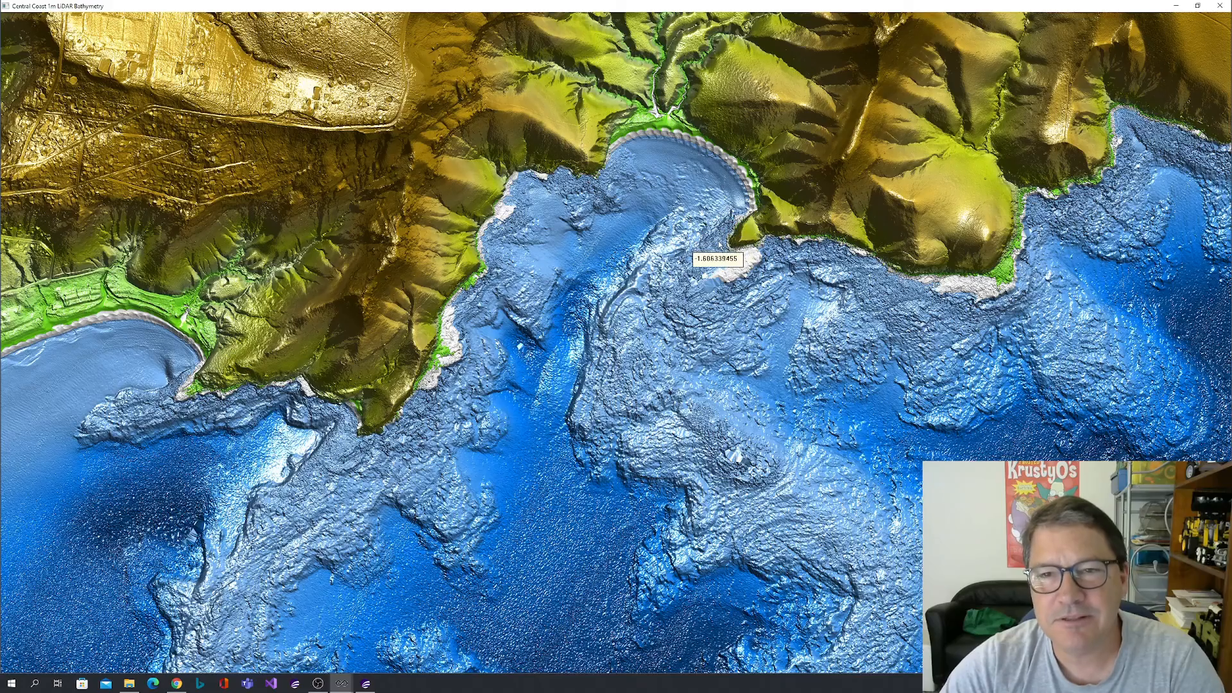
scroll(725, 245, up, 3)
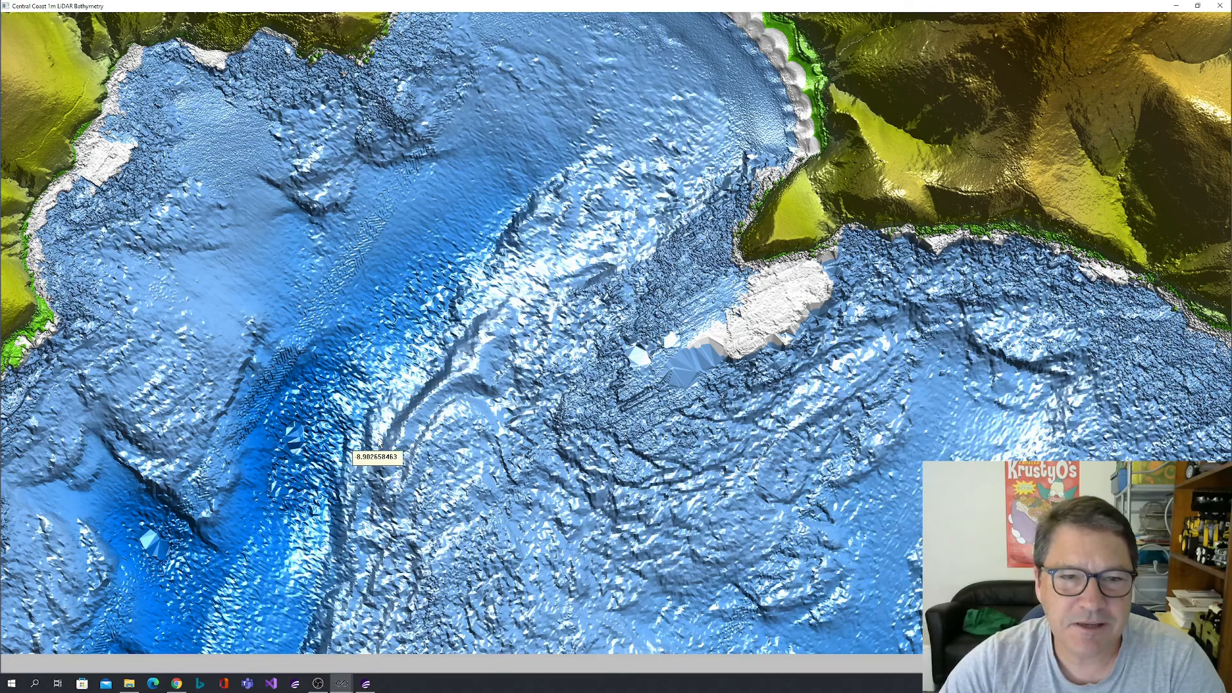
scroll(350, 414, down, 4)
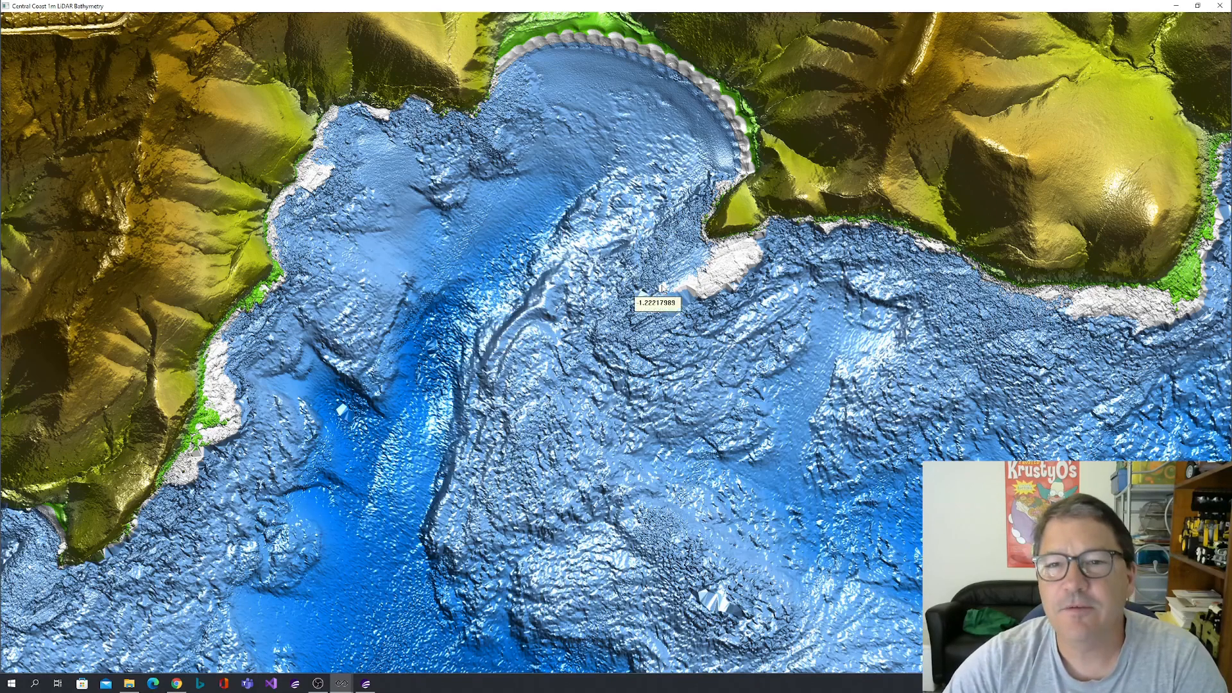
drag(669, 255, 477, 229)
drag(730, 353, 607, 245)
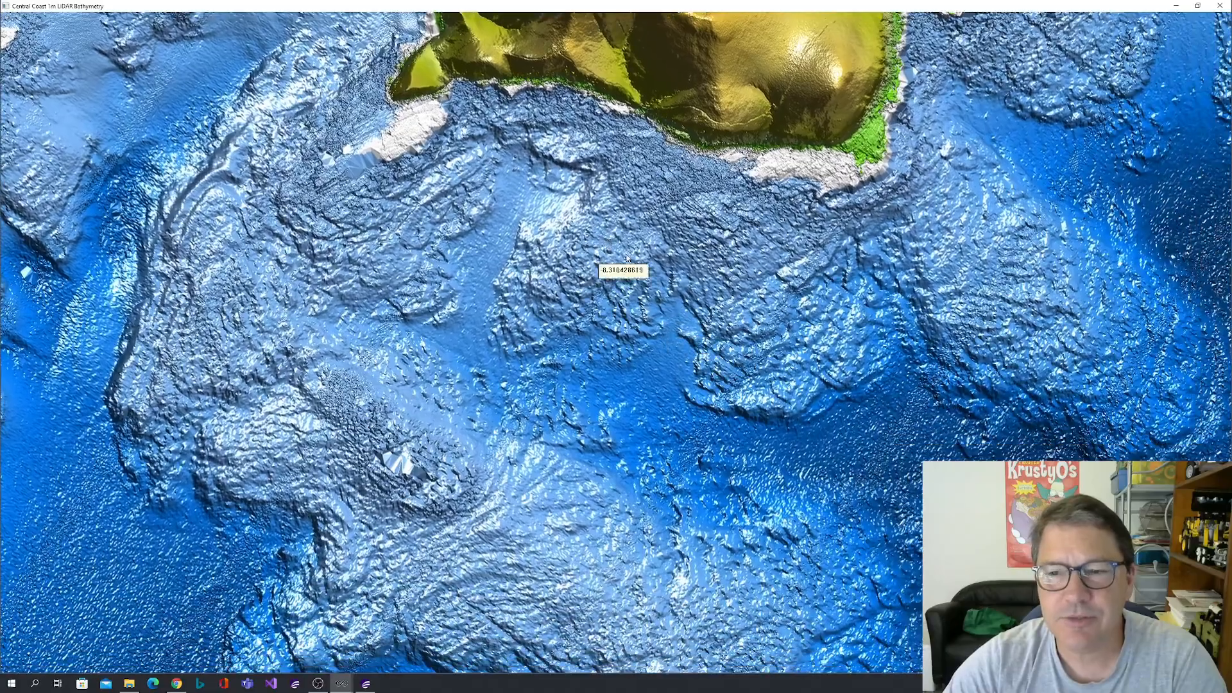
scroll(636, 267, down, 1)
scroll(636, 268, down, 1)
scroll(818, 253, down, 4)
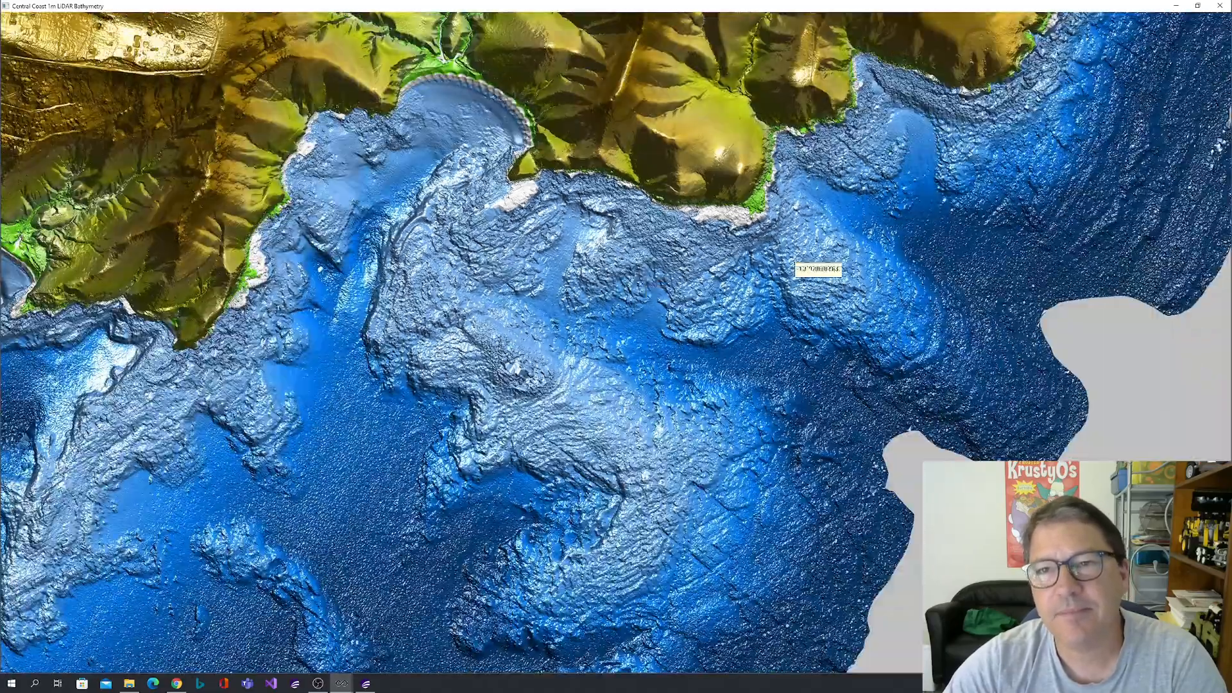
scroll(841, 263, down, 3)
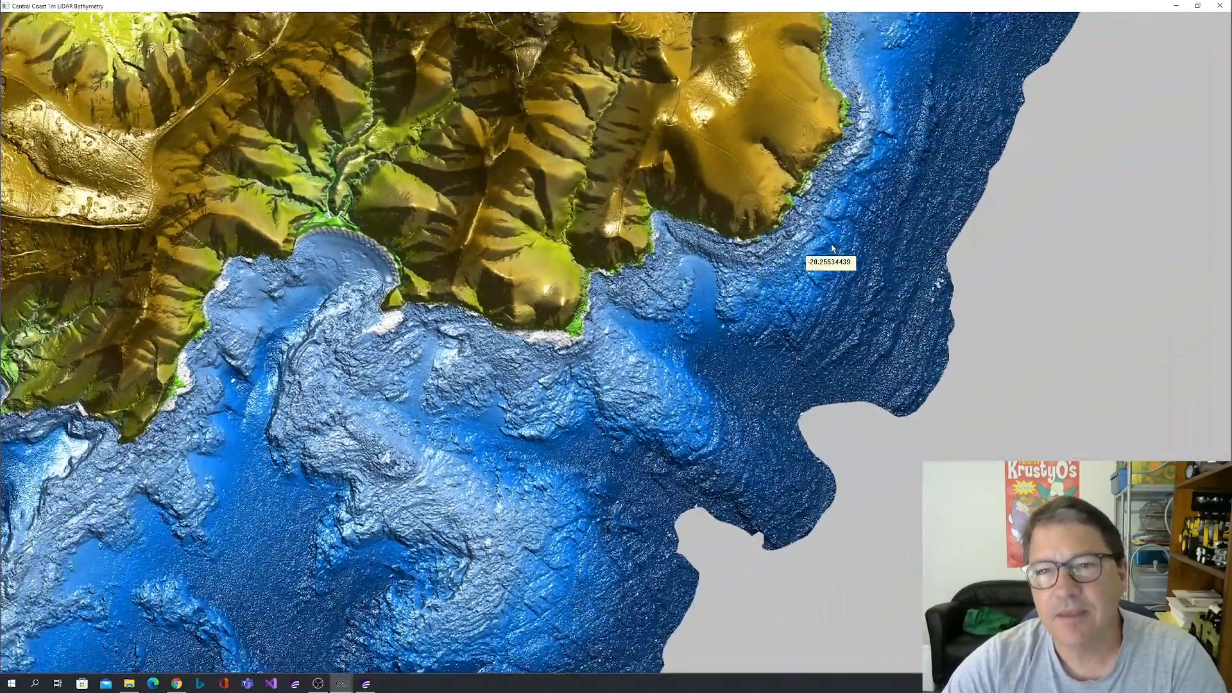
Survey the nearshore seabed northward along the coast, past the lagoon-backed beaches and headlands, in the 1m bathymetry preview.
drag(865, 195, 643, 352)
drag(747, 190, 674, 344)
drag(772, 142, 697, 291)
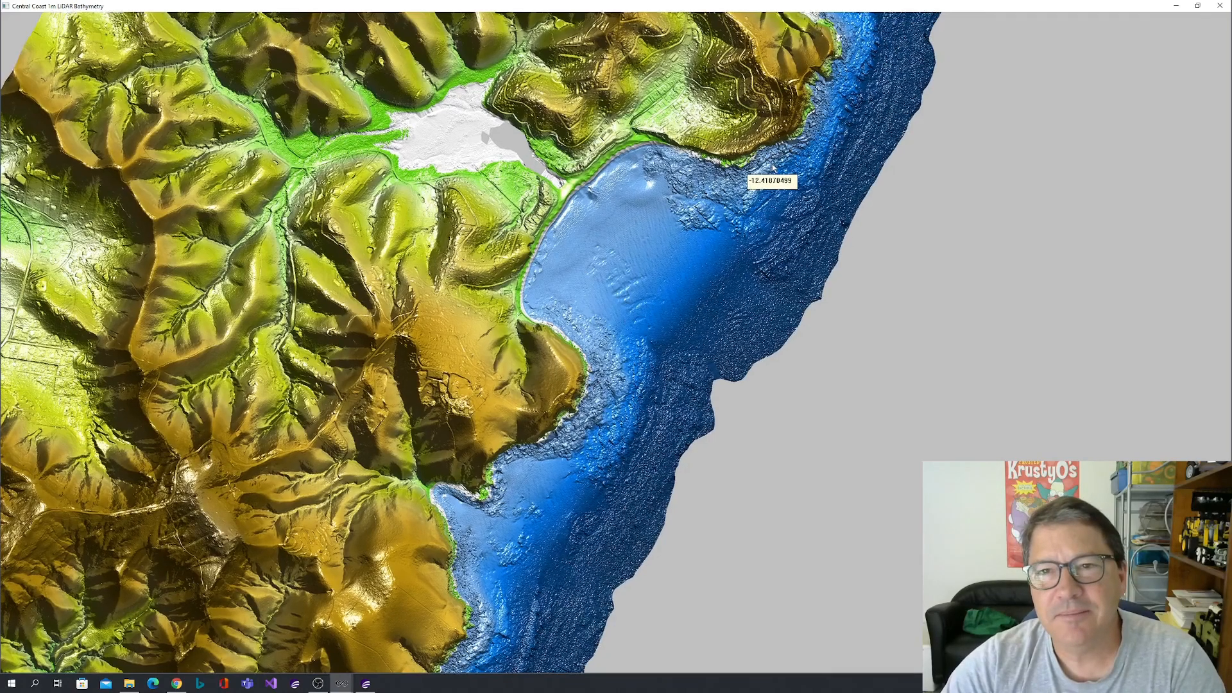
drag(772, 167, 640, 255)
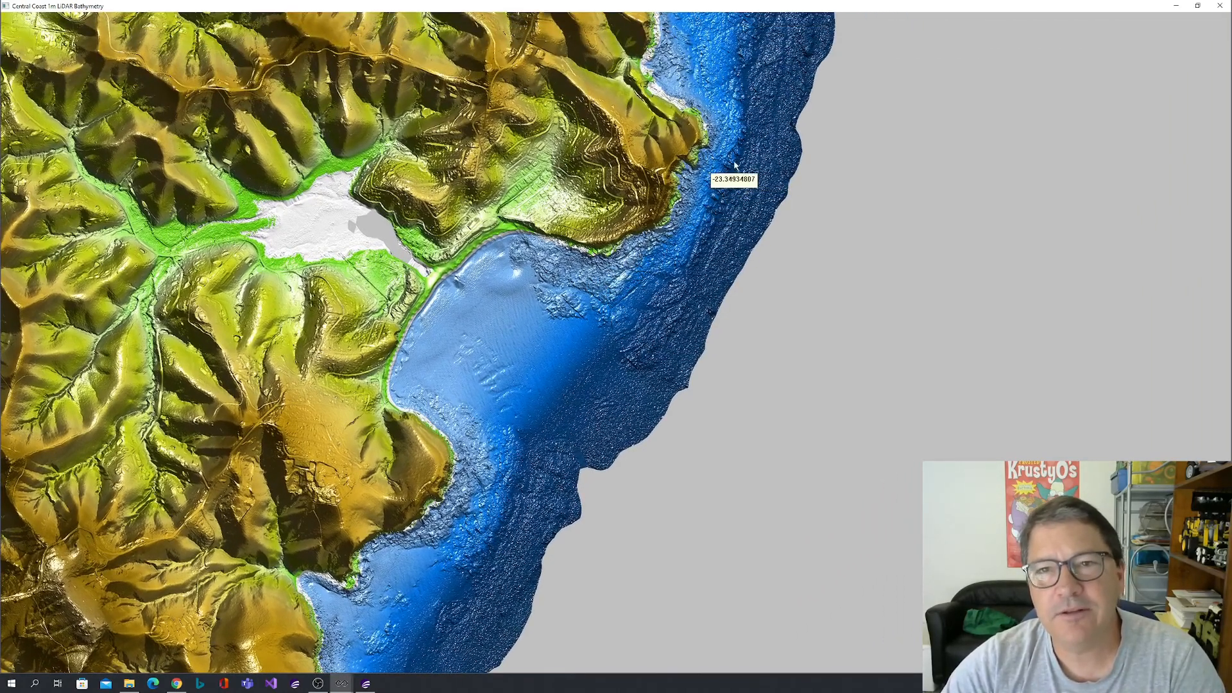
drag(732, 168, 682, 294)
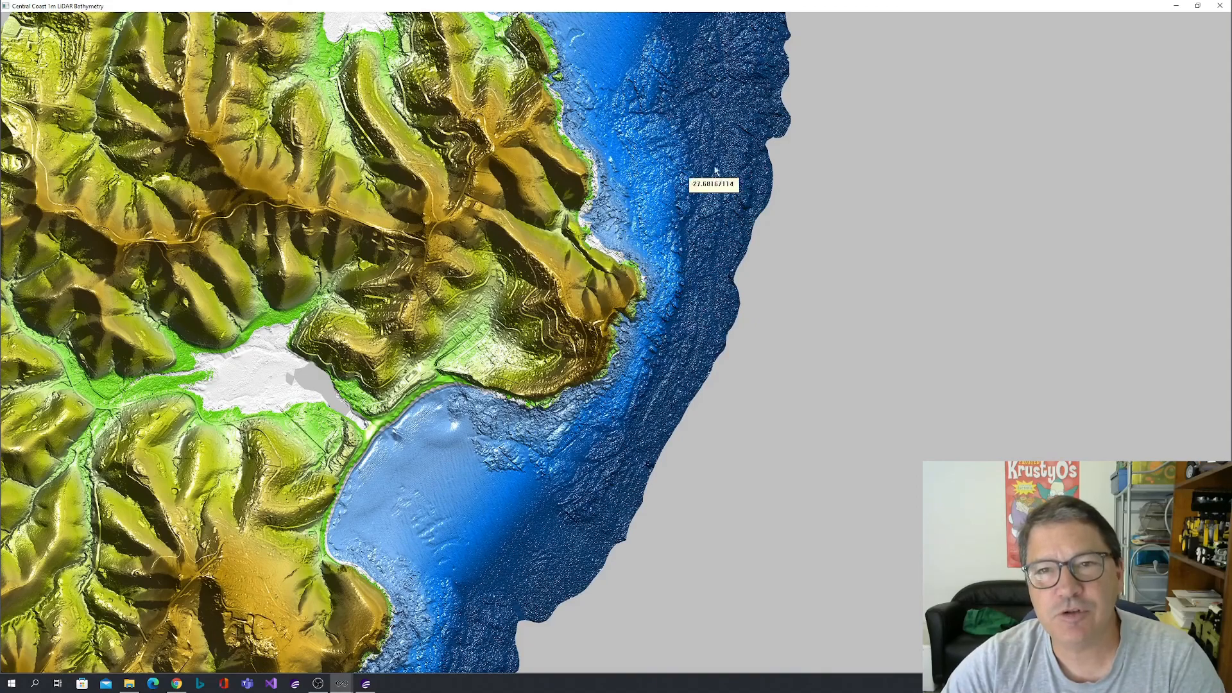
drag(726, 70, 635, 319)
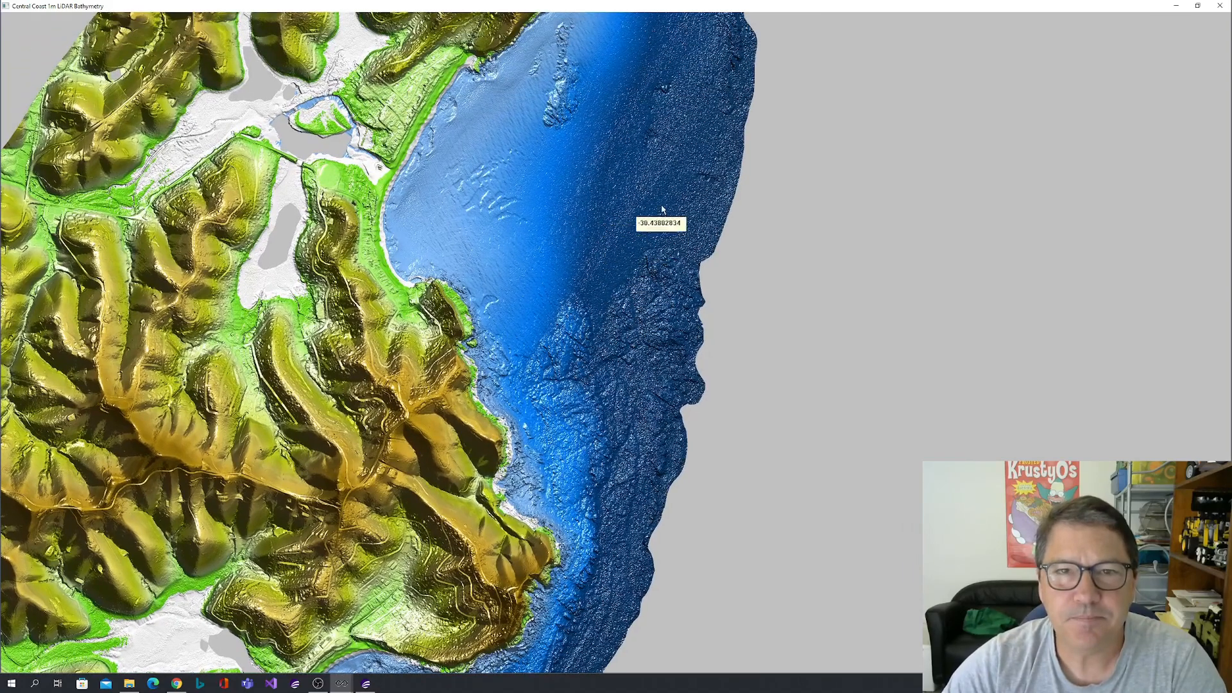
drag(641, 146, 645, 222)
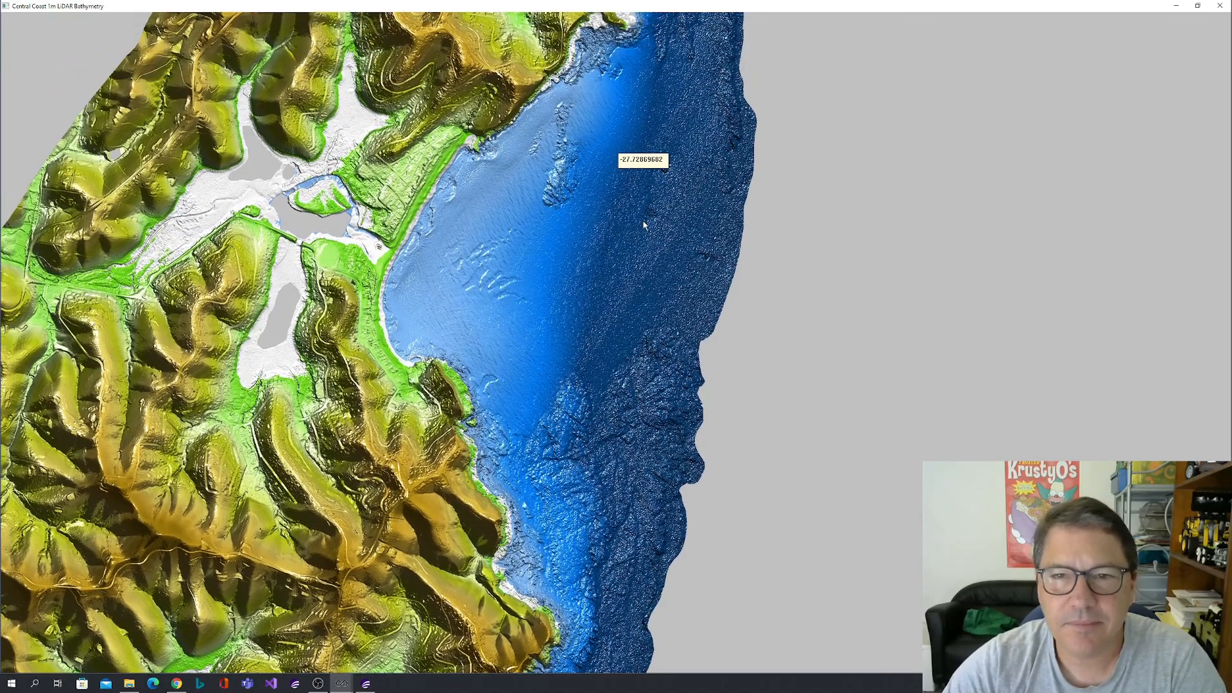
Inspect the small smooth, faceted patch in the rough deep seabed near the offshore data edge and check its depth.
scroll(715, 268, up, 5)
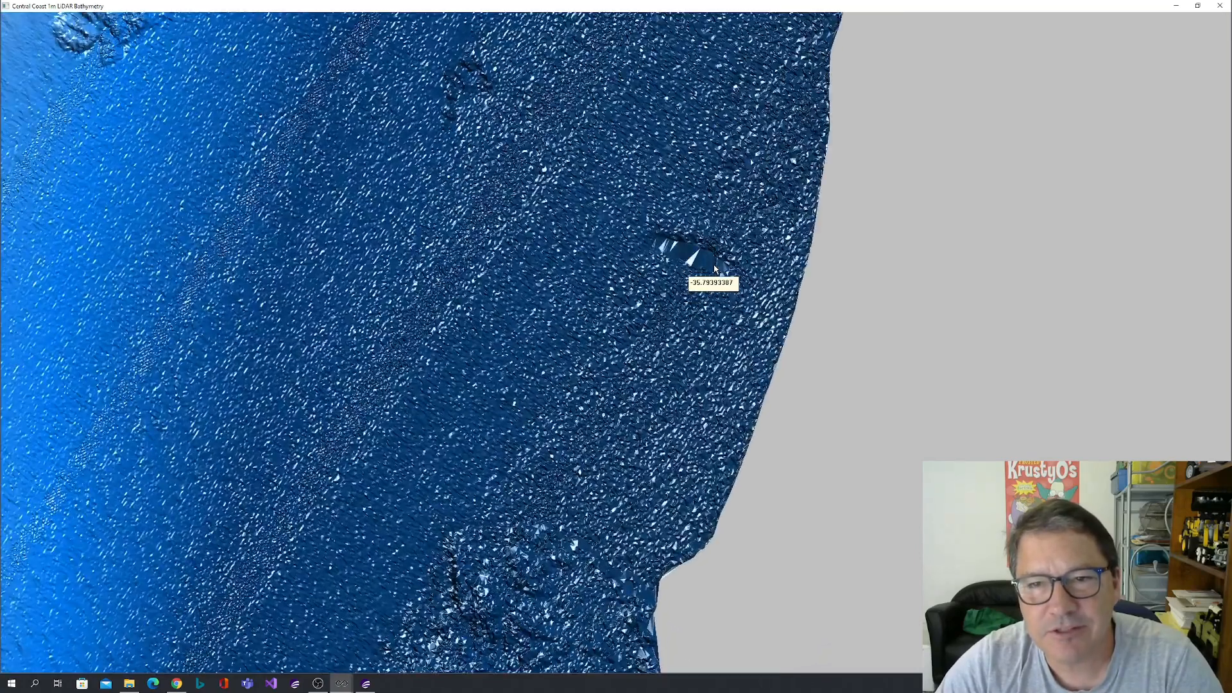
scroll(715, 268, up, 2)
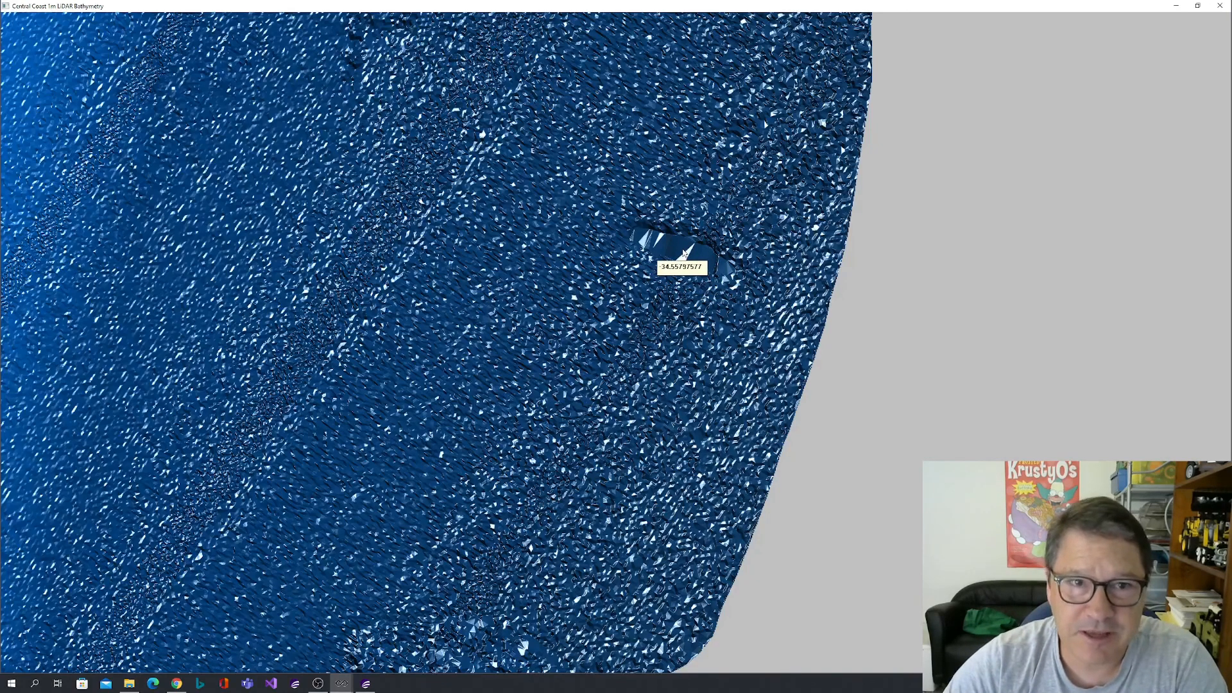
scroll(685, 252, down, 3)
scroll(685, 252, down, 3)
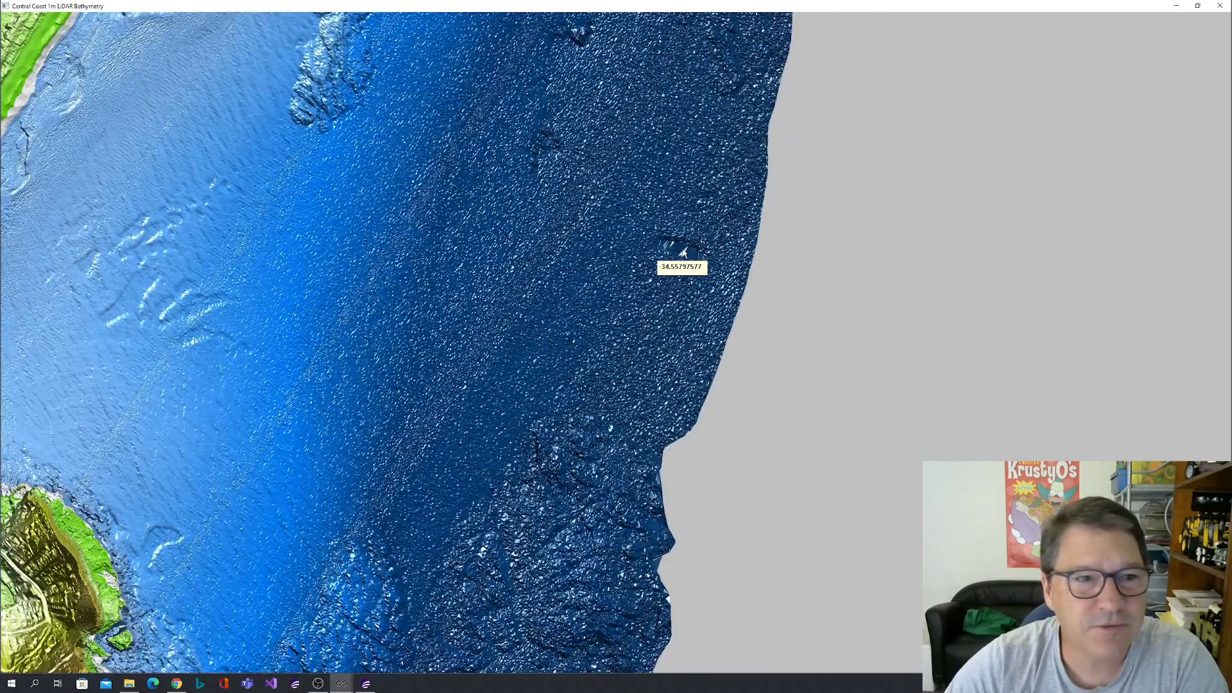
scroll(683, 250, down, 2)
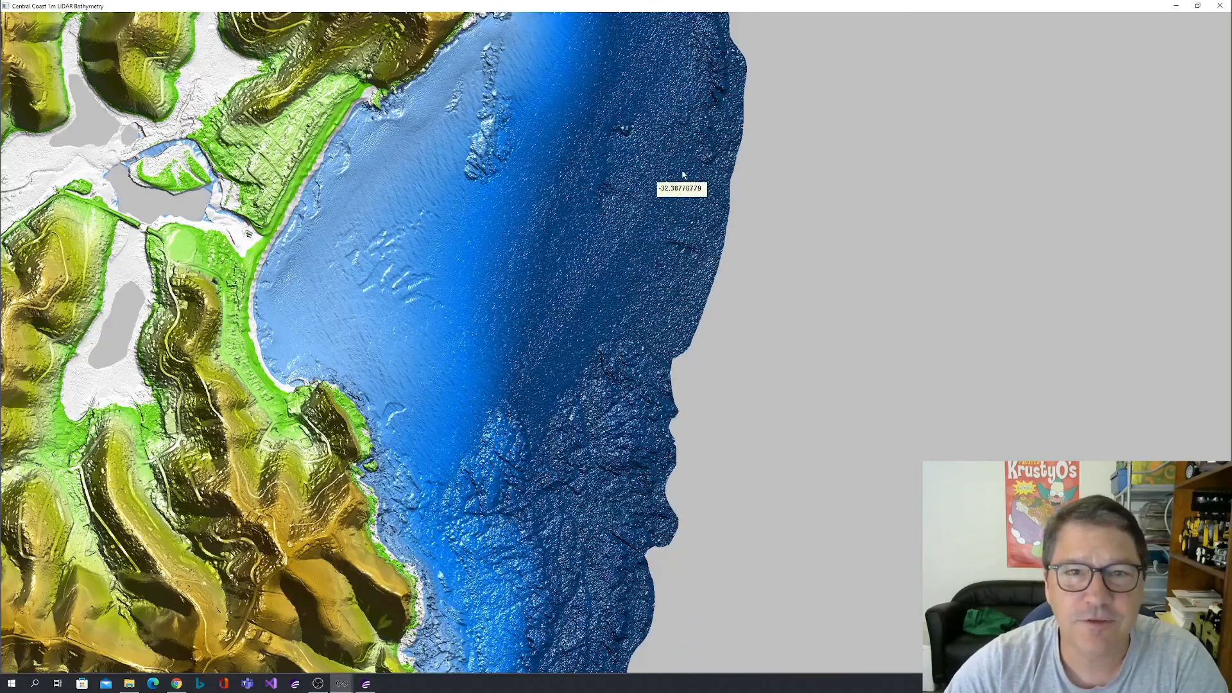
Examine the headland with the oval and its curved submerged reef at the bay's southern end in close-up, checking the heights and depths.
drag(642, 133, 648, 353)
drag(651, 212, 693, 344)
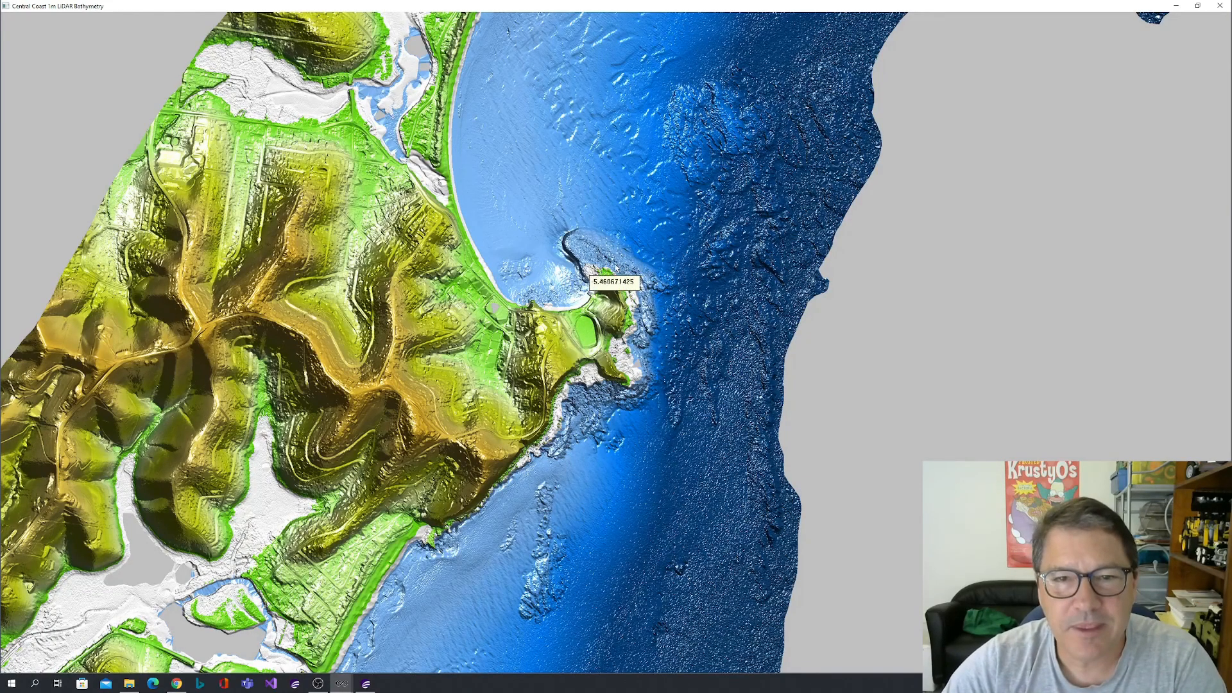
scroll(611, 273, up, 3)
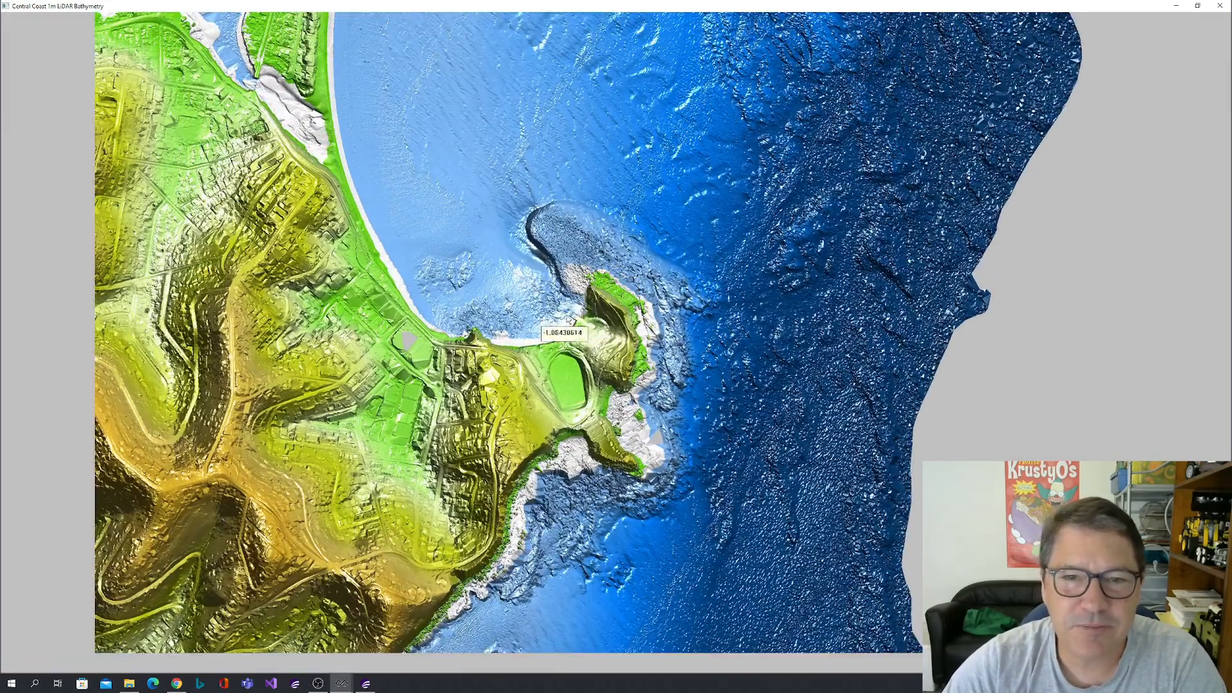
scroll(586, 329, up, 2)
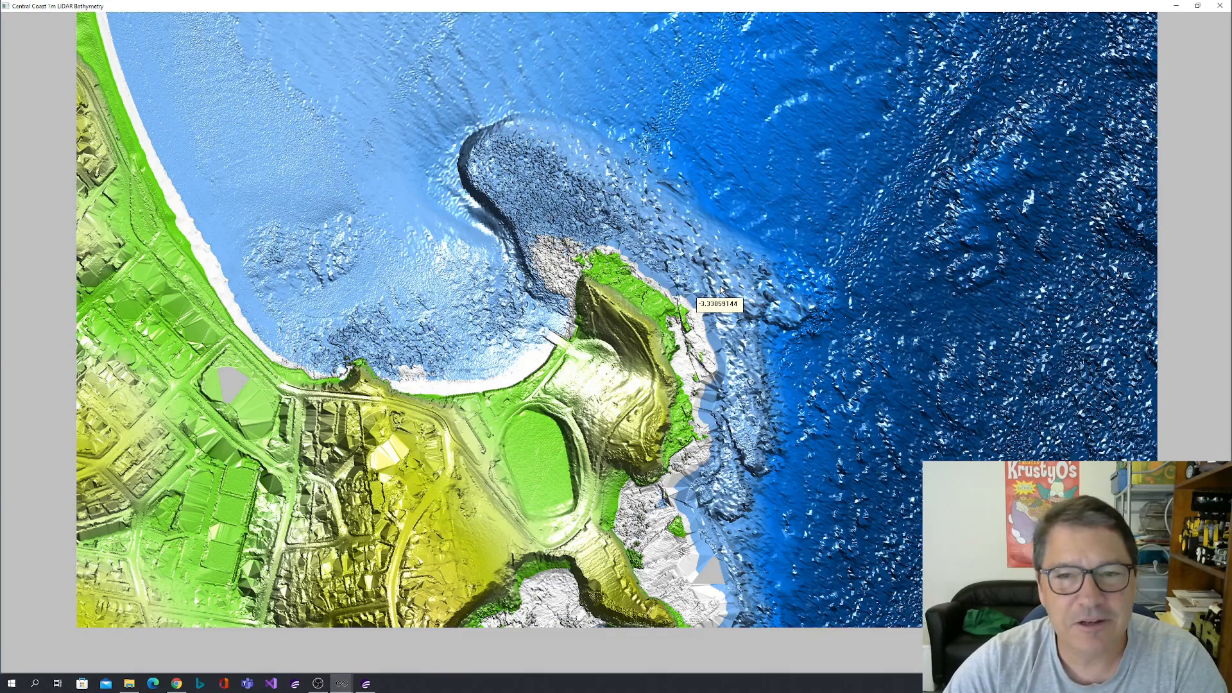
scroll(721, 290, down, 5)
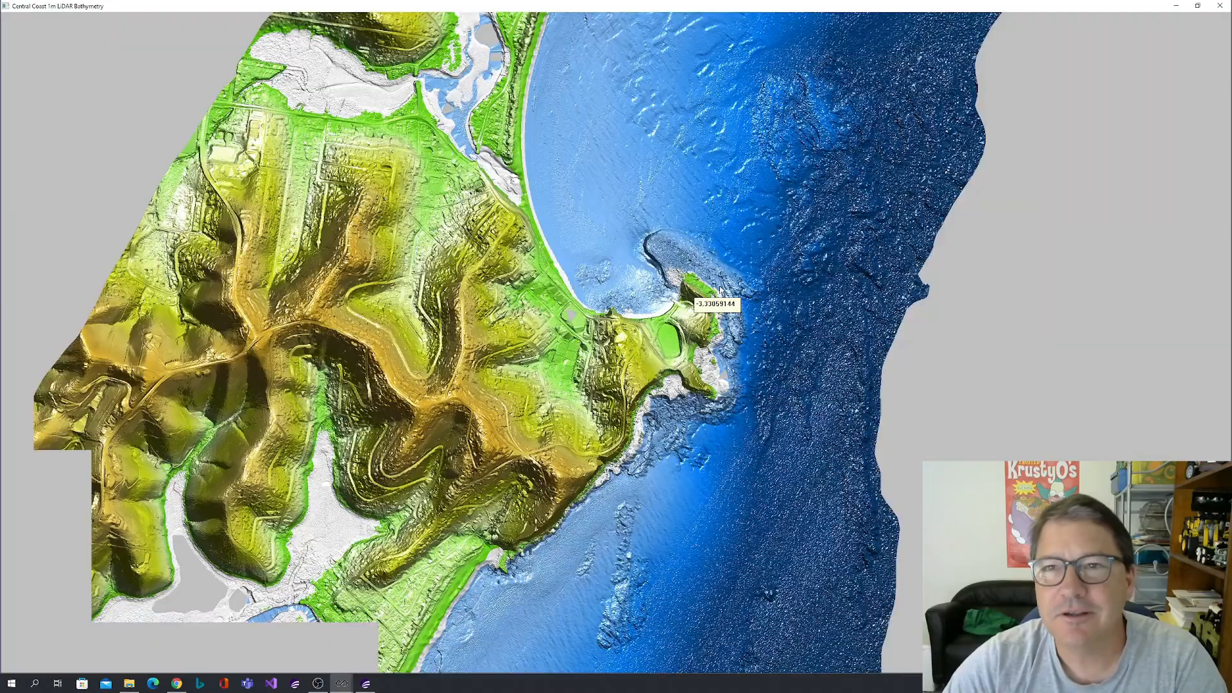
scroll(721, 292, down, 4)
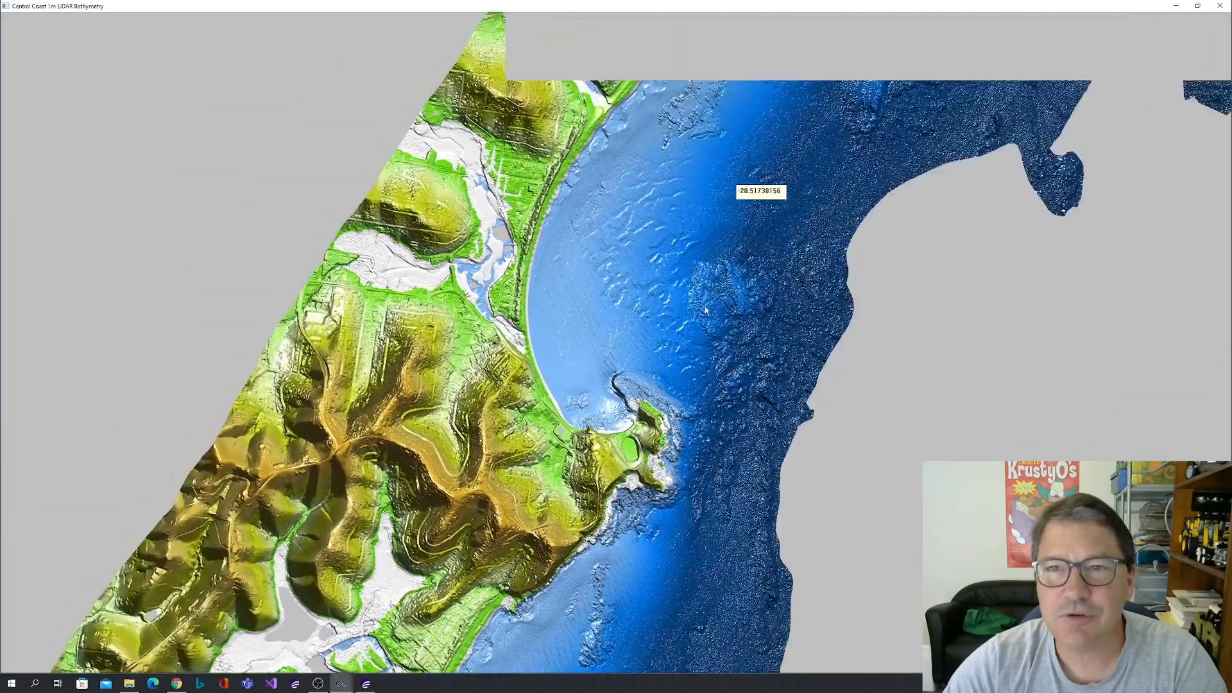
Survey the seabed northward from the bay to the rugged nearshore reefs beyond the lagoon, checking depths offshore.
scroll(705, 310, up, 2)
scroll(744, 212, up, 2)
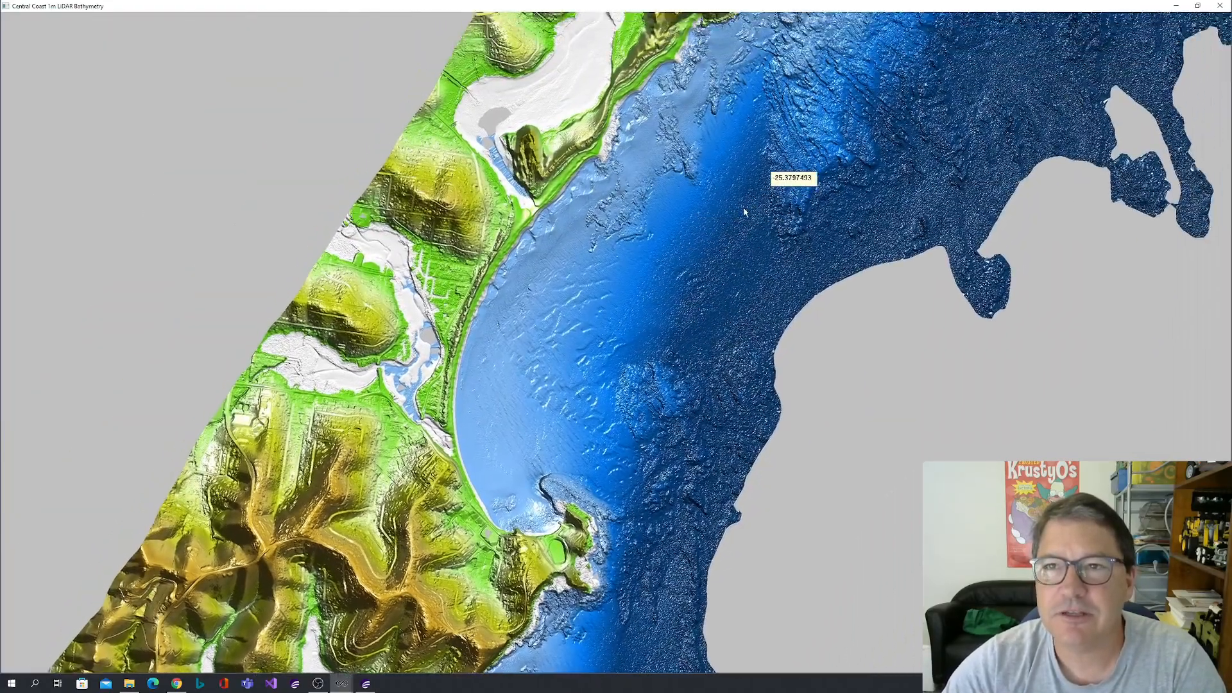
scroll(744, 212, down, 2)
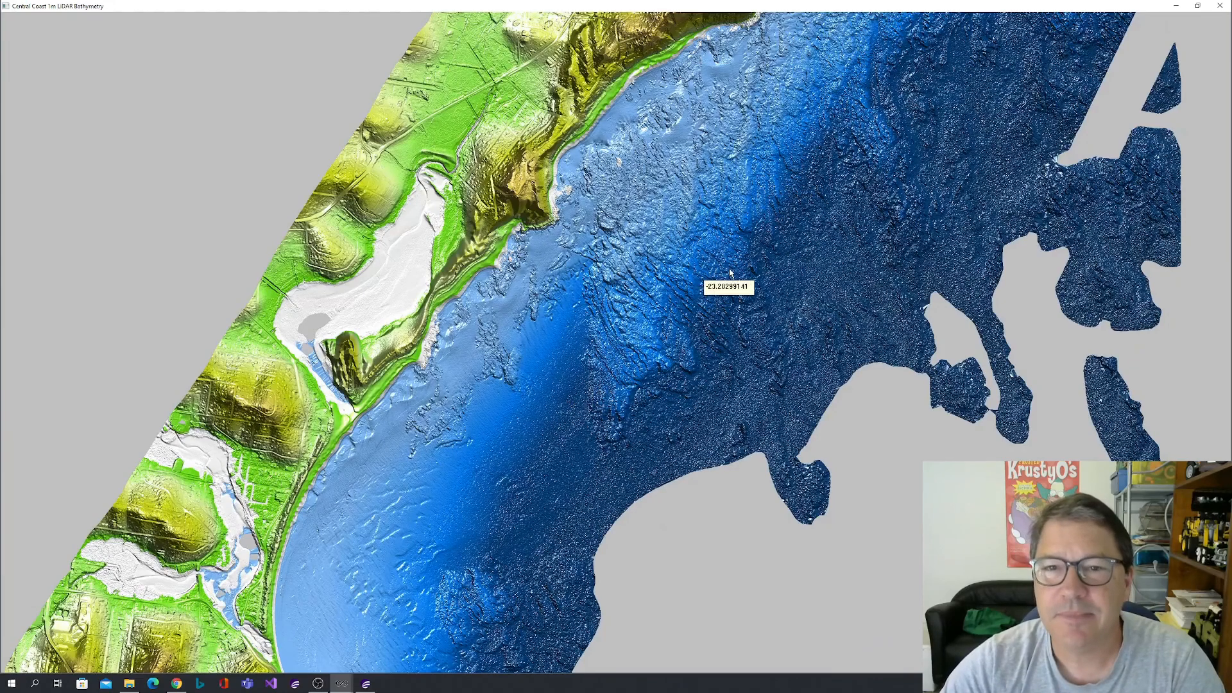
scroll(729, 273, up, 2)
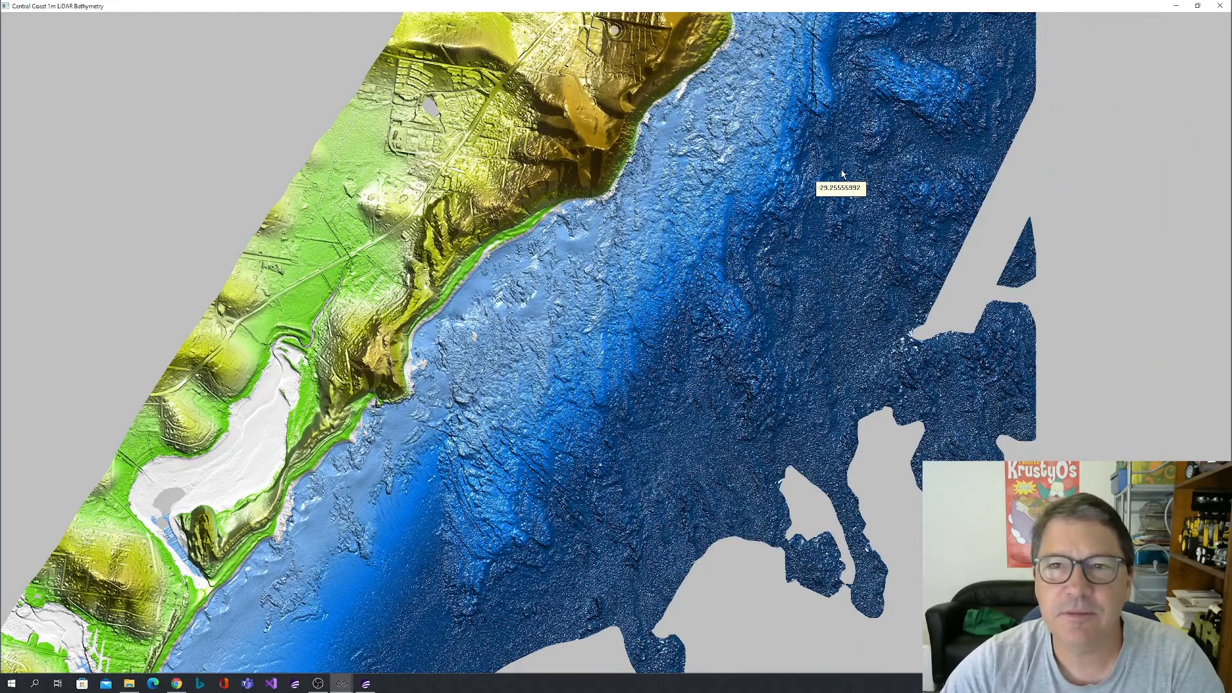
Review the whole 1m coastal strip in overview, from its northern edge down to the large bay in the southwest.
scroll(843, 173, down, 3)
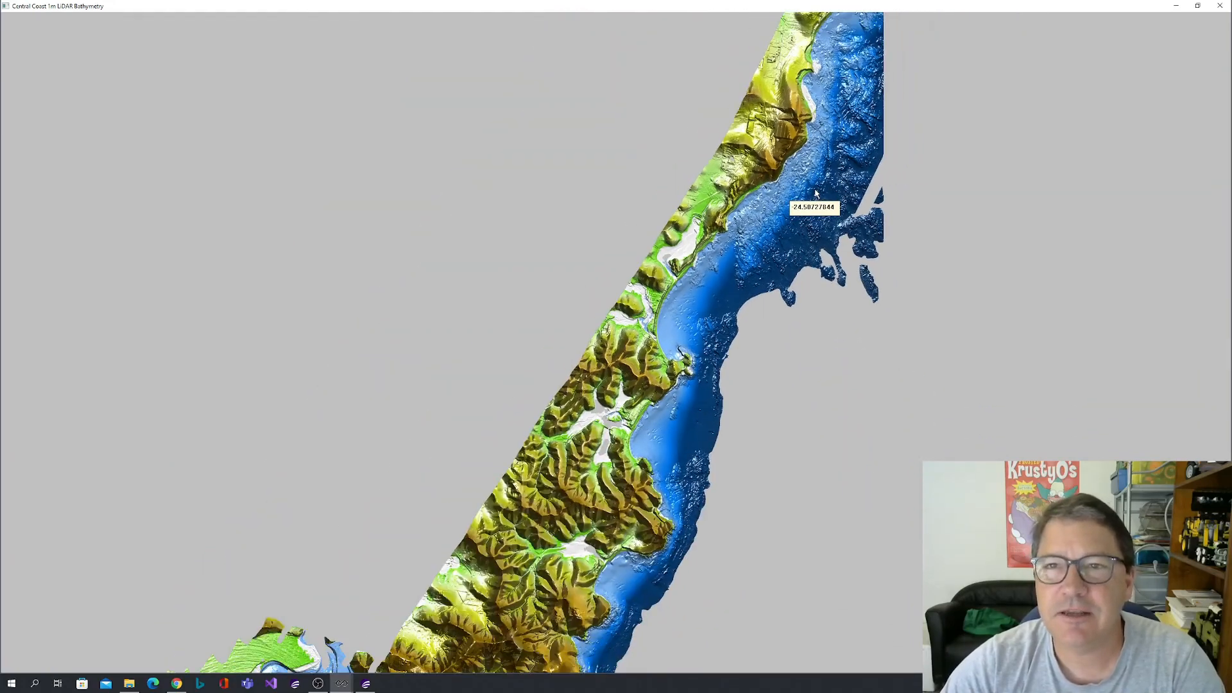
scroll(816, 192, down, 3)
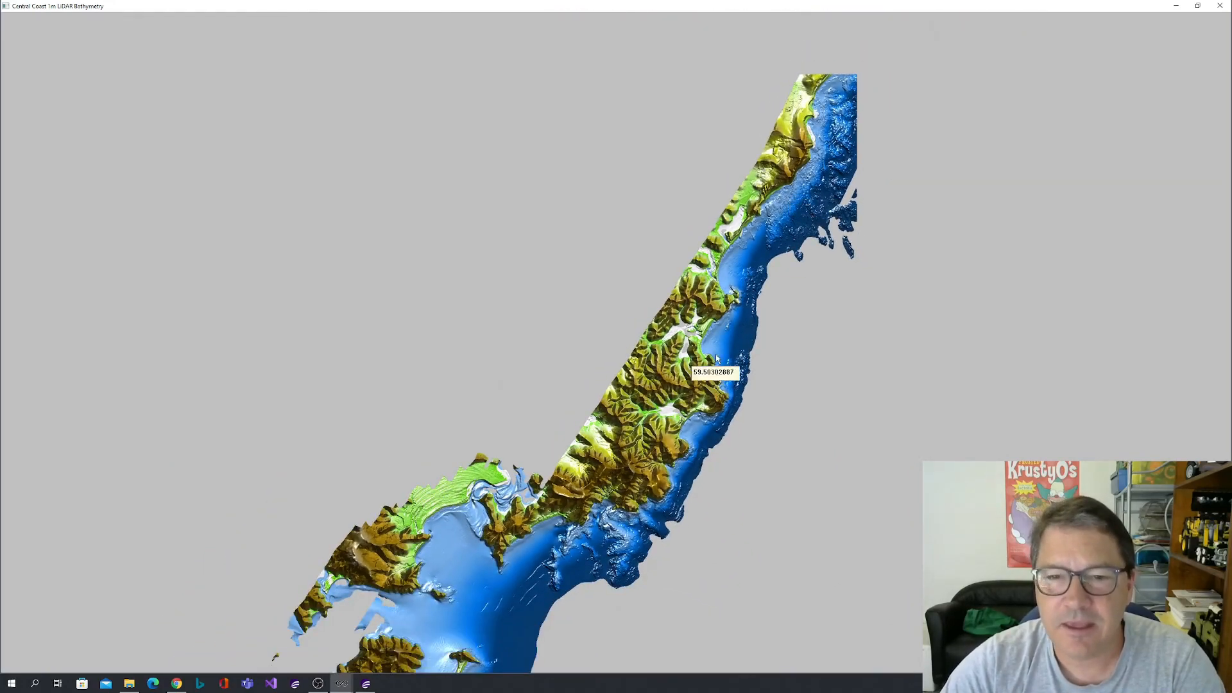
scroll(716, 361, down, 1)
drag(712, 374, 782, 283)
scroll(736, 300, down, 1)
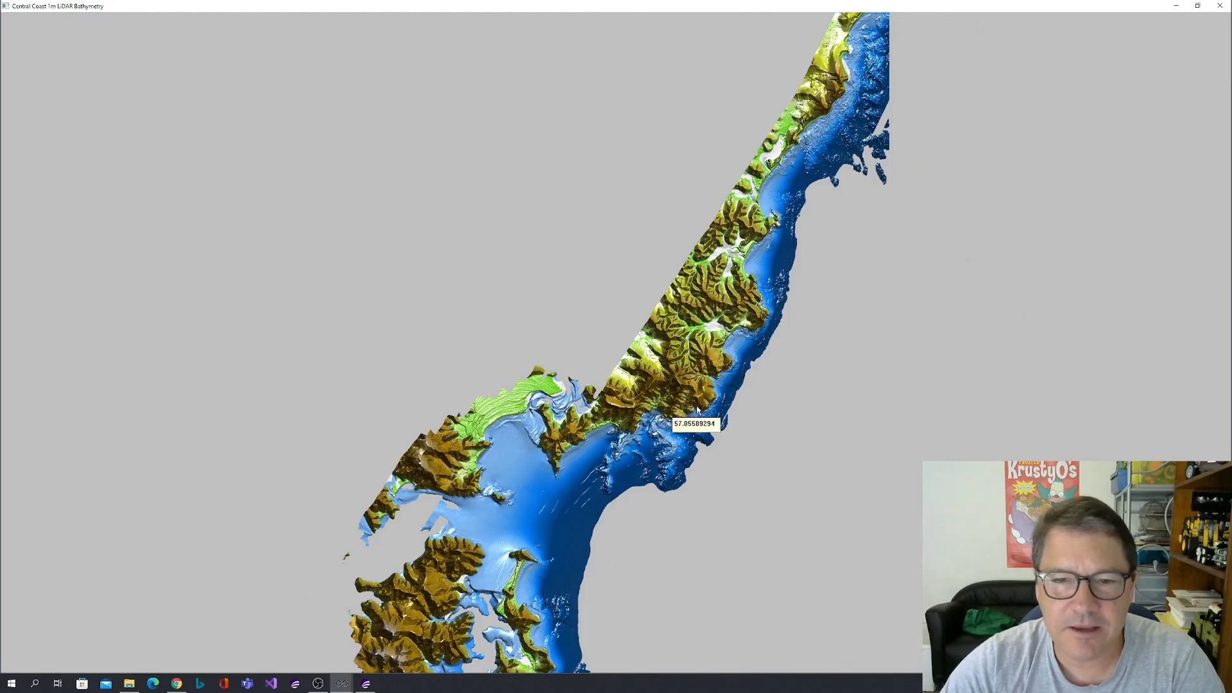